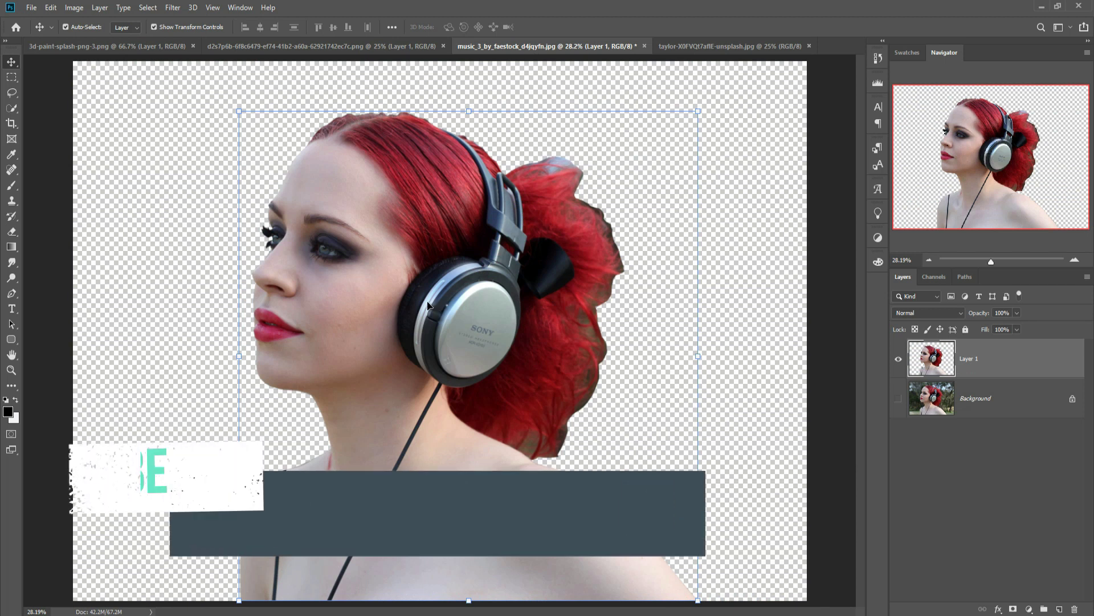
Create a new 1920 x 1080 px RGB document at 72 pixels/inch with a white background.
{"action": "mouse_move", "coordinate": [424, 260]}
{"action": "left_mouse_down"}
{"action": "mouse_move", "coordinate": [457, 237]}
{"action": "mouse_move", "coordinate": [418, 236]}
{"action": "mouse_move", "coordinate": [409, 247]}
{"action": "mouse_move", "coordinate": [422, 241]}
{"action": "left_mouse_up"}
{"action": "left_click", "coordinate": [720, 46]}
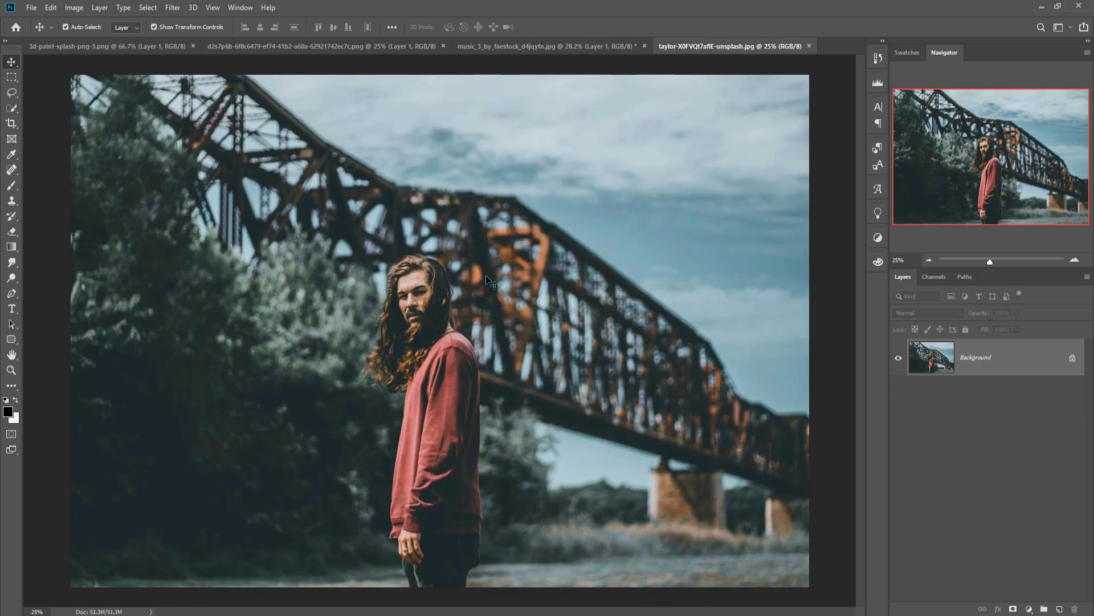
{"action": "left_click", "coordinate": [31, 8]}
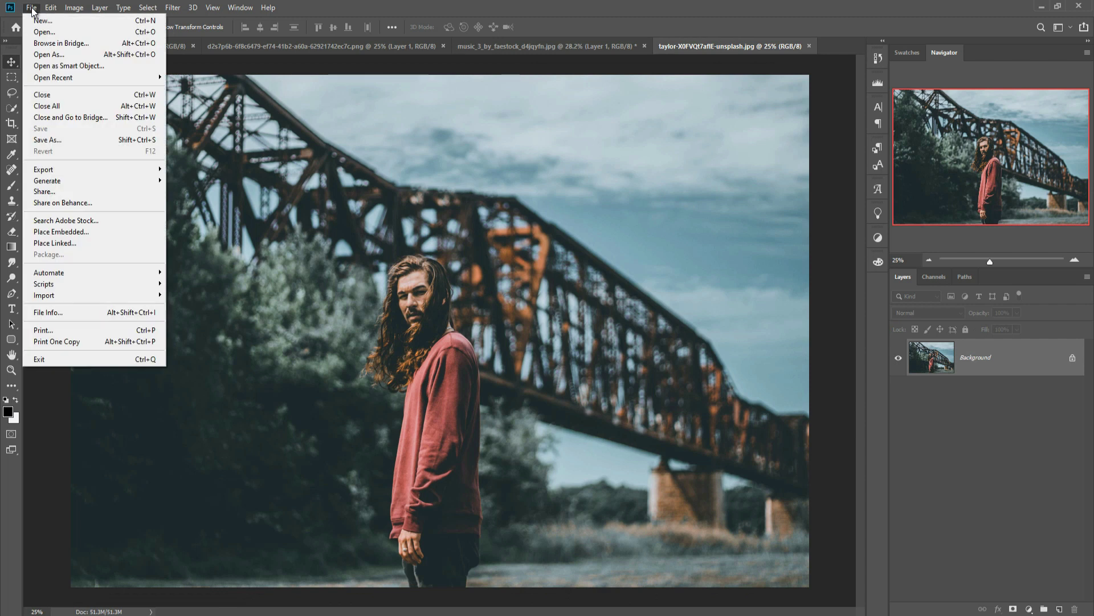
{"action": "left_click", "coordinate": [137, 22]}
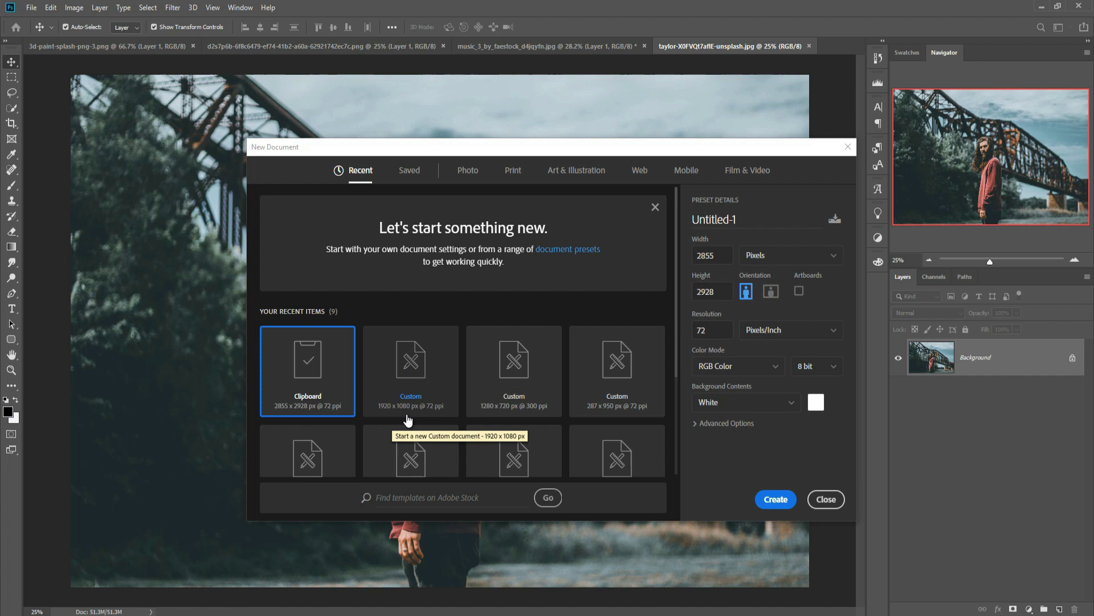
{"action": "left_click", "coordinate": [404, 372]}
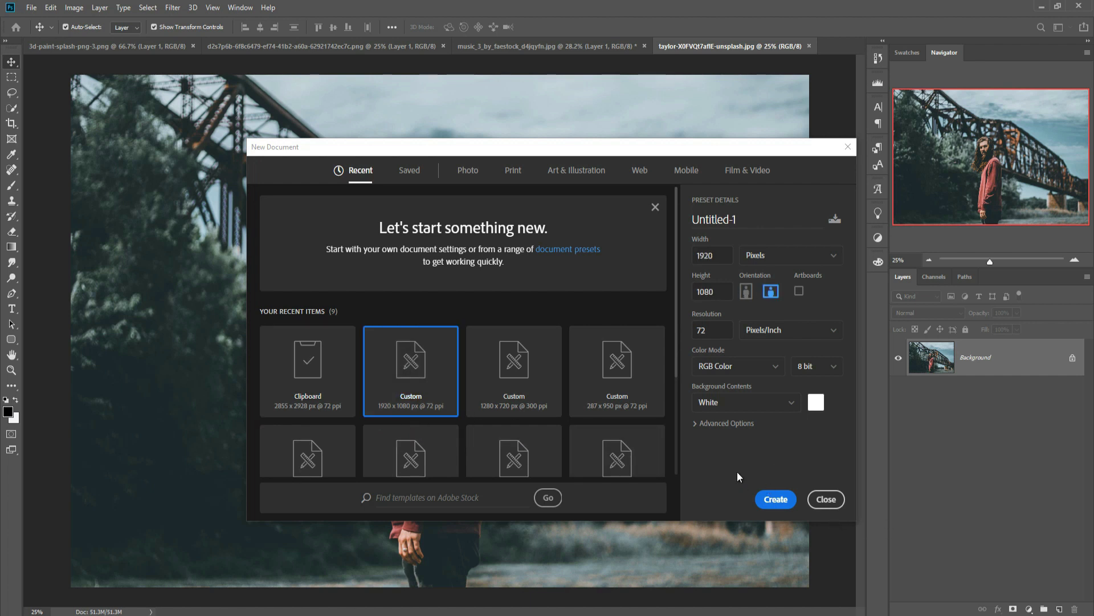
{"action": "left_click", "coordinate": [776, 500]}
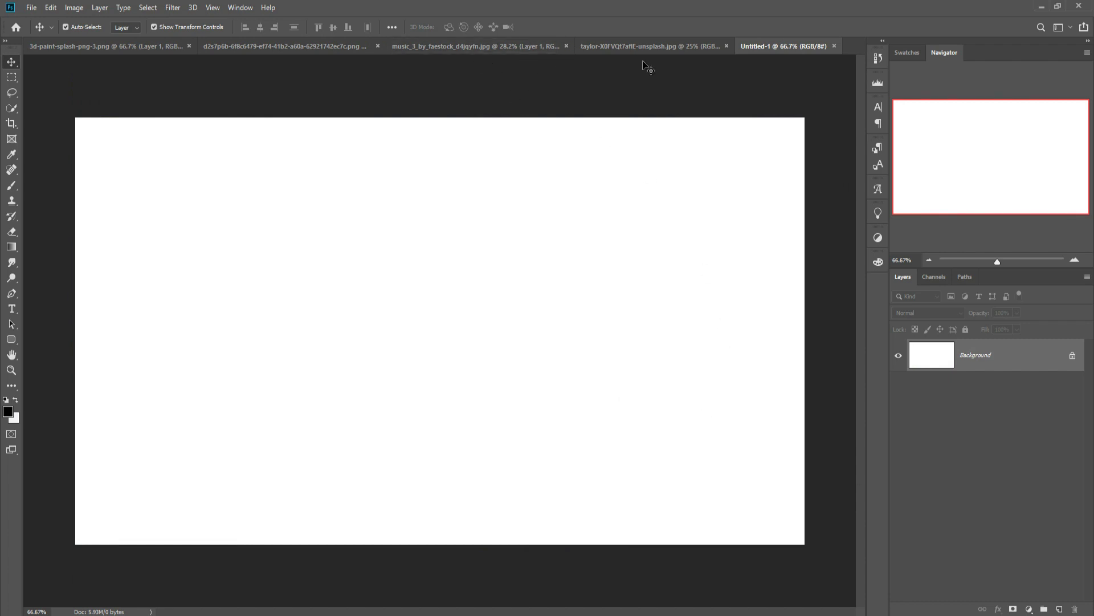
Copy the bridge photo into the new document as a layer and close the source photo.
{"action": "left_click_drag", "start_coordinate": [637, 46], "coordinate": [621, 115]}
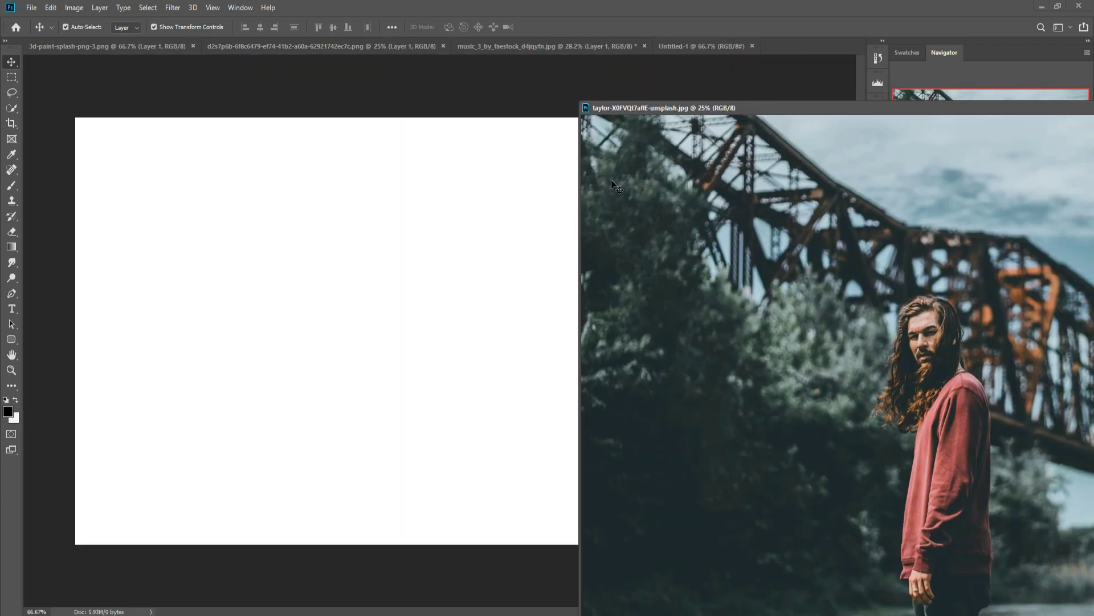
{"action": "left_click_drag", "start_coordinate": [641, 218], "coordinate": [491, 187]}
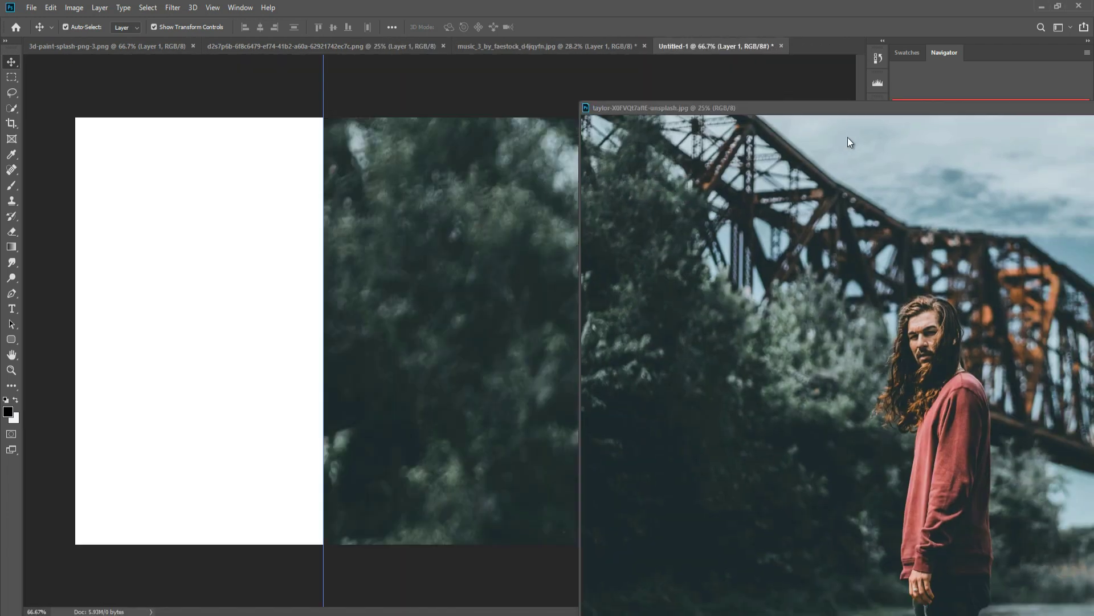
{"action": "left_click_drag", "start_coordinate": [857, 110], "coordinate": [495, 230]}
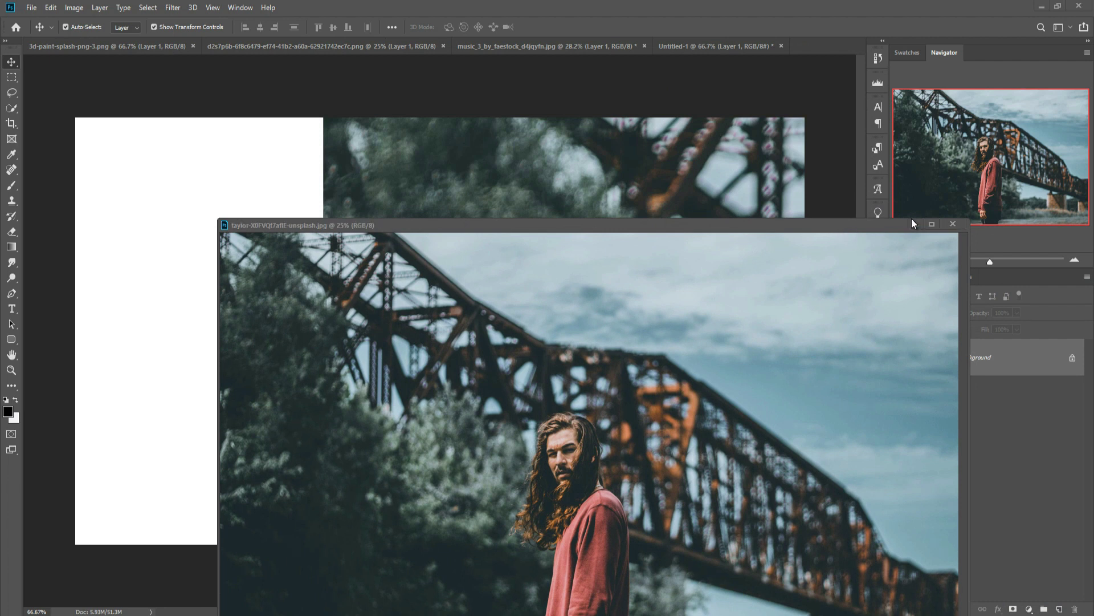
{"action": "left_click", "coordinate": [911, 223]}
Move the bridge photo over the canvas and scale it down proportionally so it still covers the whole canvas.
{"action": "left_click_drag", "start_coordinate": [328, 457], "coordinate": [24, 418]}
{"action": "left_click_drag", "start_coordinate": [545, 325], "coordinate": [552, 313]}
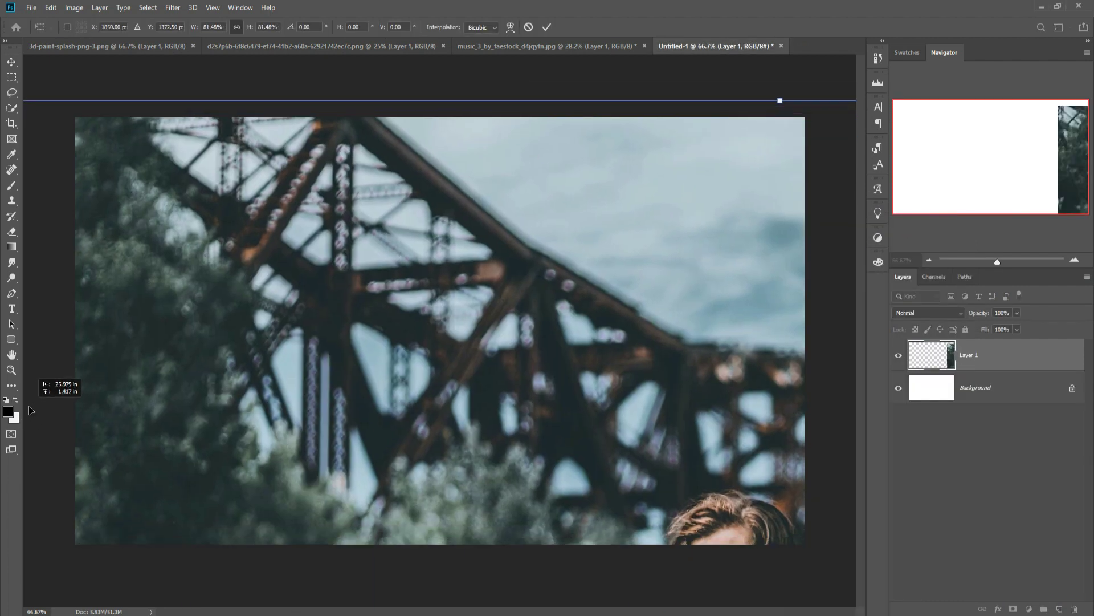
{"action": "left_click_drag", "start_coordinate": [748, 186], "coordinate": [406, 125]}
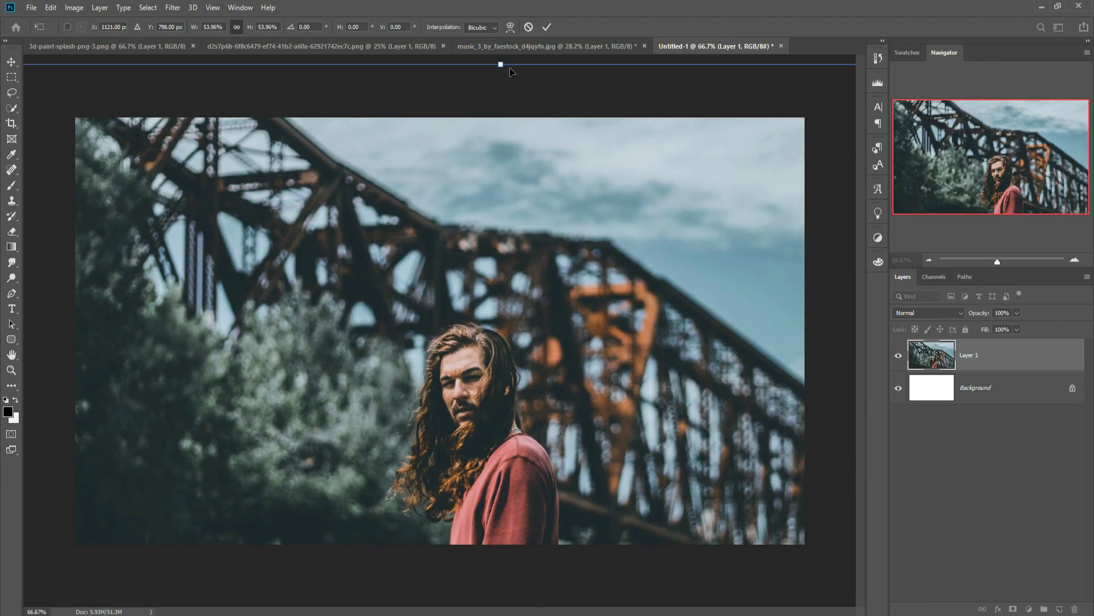
{"action": "left_click_drag", "start_coordinate": [501, 64], "coordinate": [535, 189]}
{"action": "left_click", "coordinate": [547, 27]}
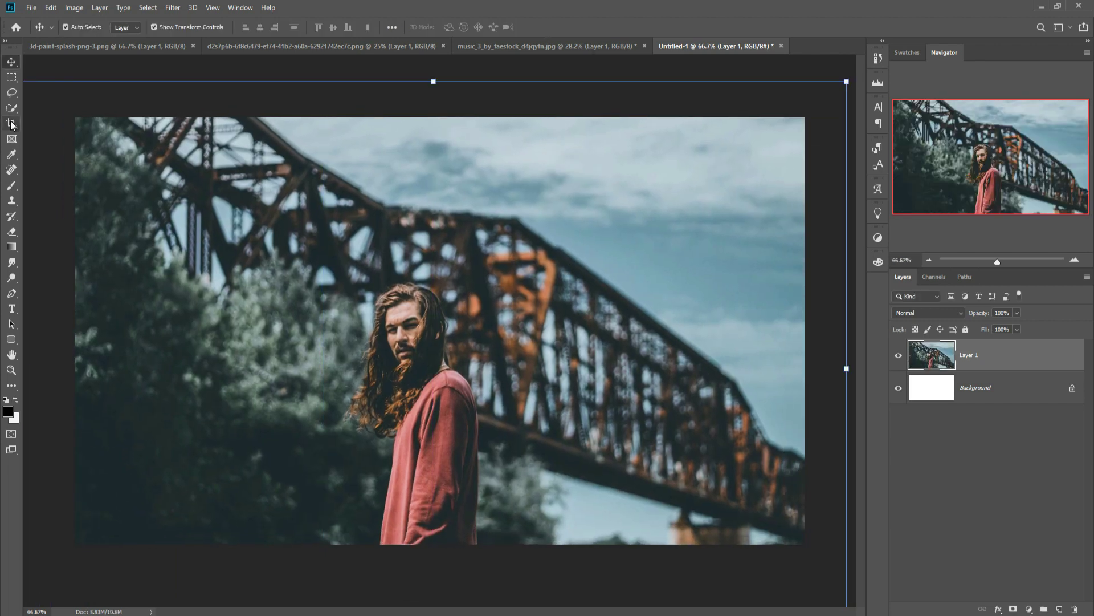
Scale the bridge photo down slightly more and shift it up until the man's hand and the bridge piers are in frame.
{"action": "left_click_drag", "start_coordinate": [435, 83], "coordinate": [432, 118]}
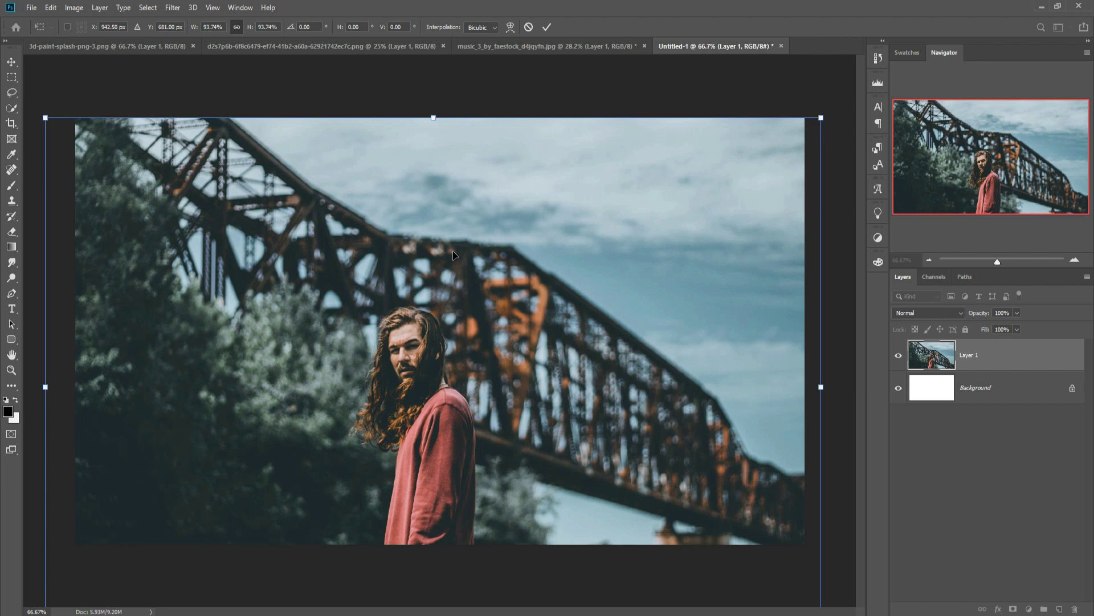
{"action": "left_click_drag", "start_coordinate": [434, 120], "coordinate": [434, 130]}
{"action": "left_click_drag", "start_coordinate": [480, 225], "coordinate": [477, 201]}
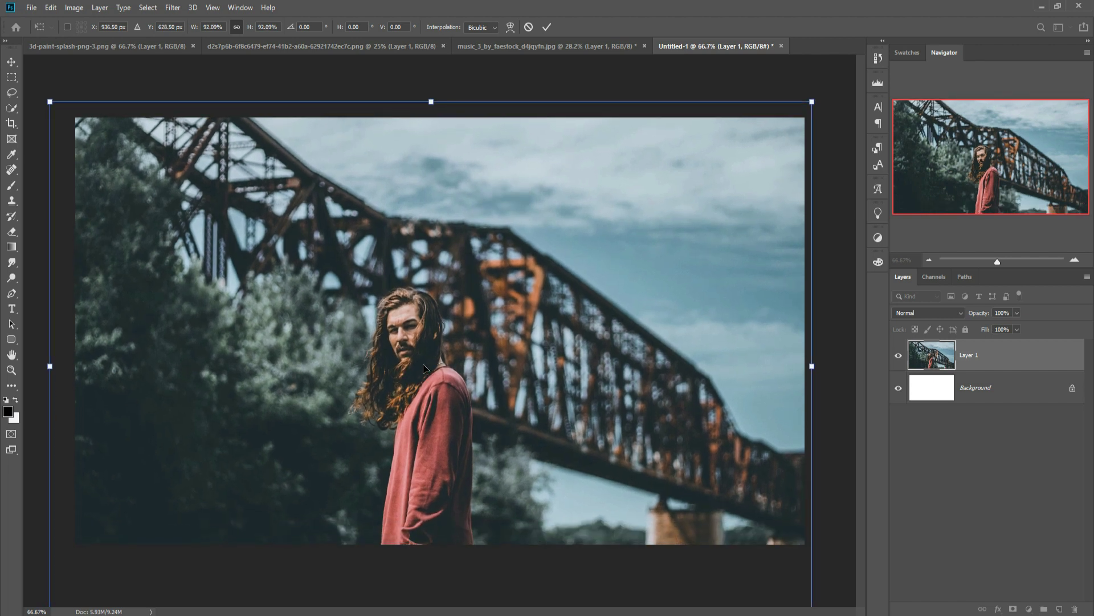
{"action": "left_click_drag", "start_coordinate": [459, 306], "coordinate": [469, 246]}
{"action": "left_click", "coordinate": [547, 27]}
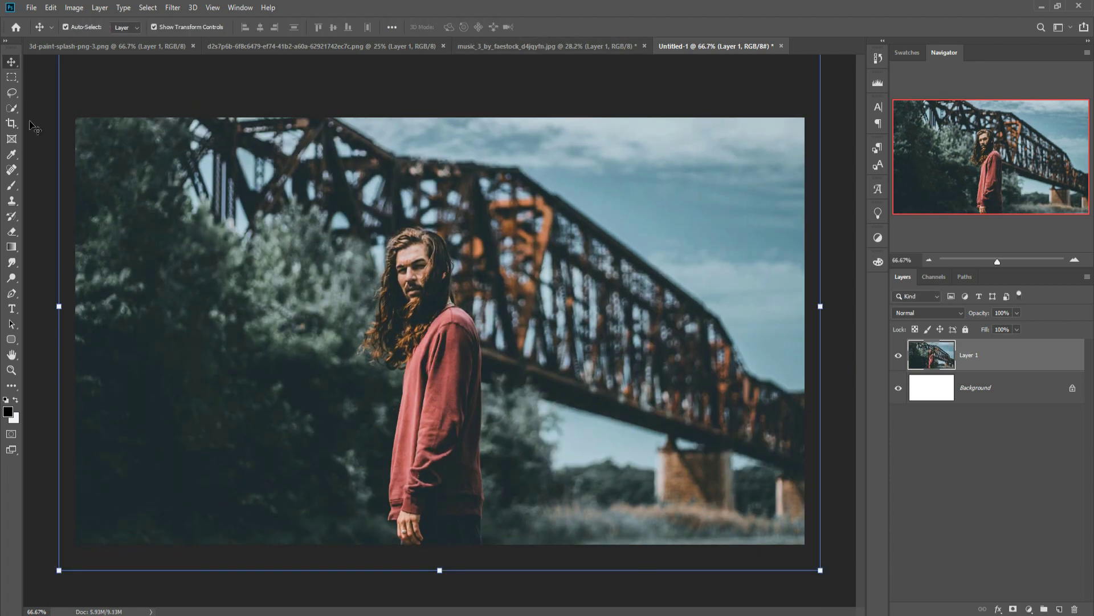
Crop the image to the canvas bounds, deleting the cropped pixels outside.
{"action": "left_click", "coordinate": [12, 127]}
{"action": "left_click", "coordinate": [421, 324]}
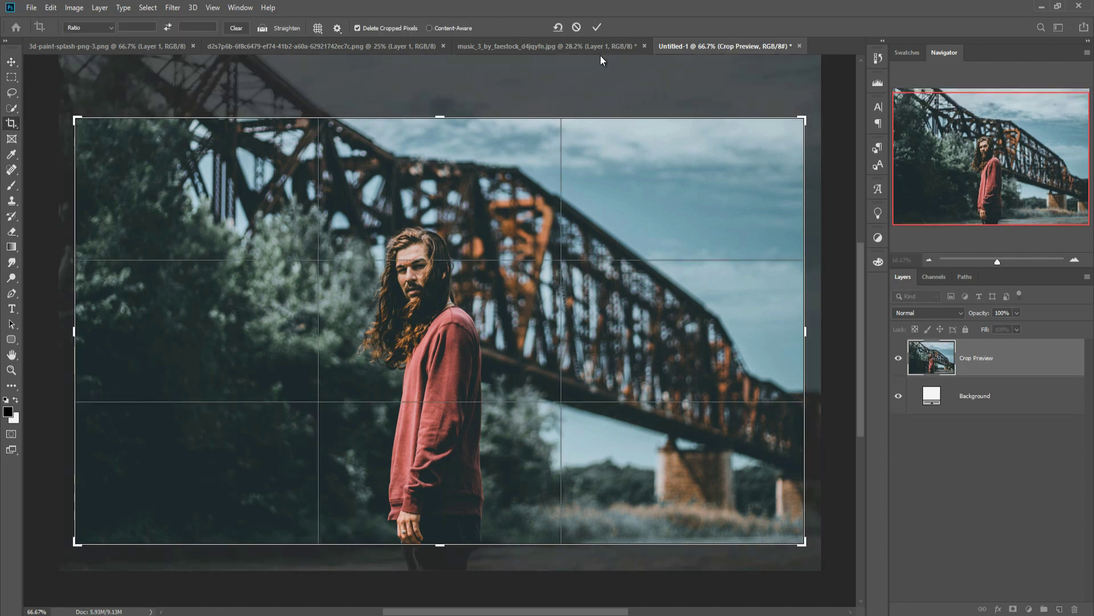
{"action": "left_click", "coordinate": [596, 27]}
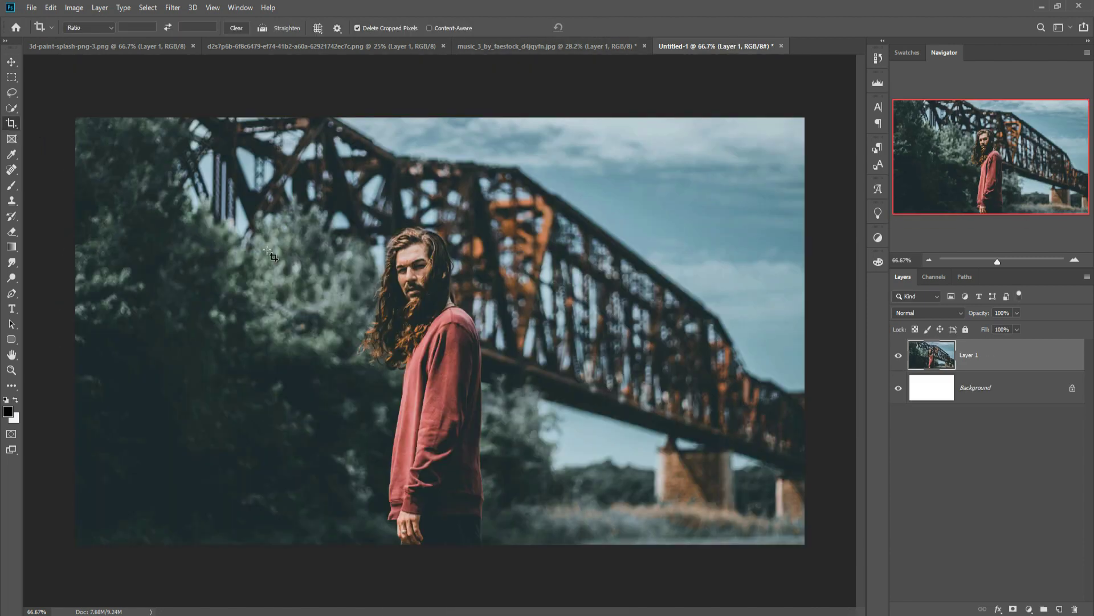
Select the man from head to legs with the Quick Selection tool at brush size 60.
{"action": "left_click", "coordinate": [12, 108]}
{"action": "left_click", "coordinate": [51, 108]}
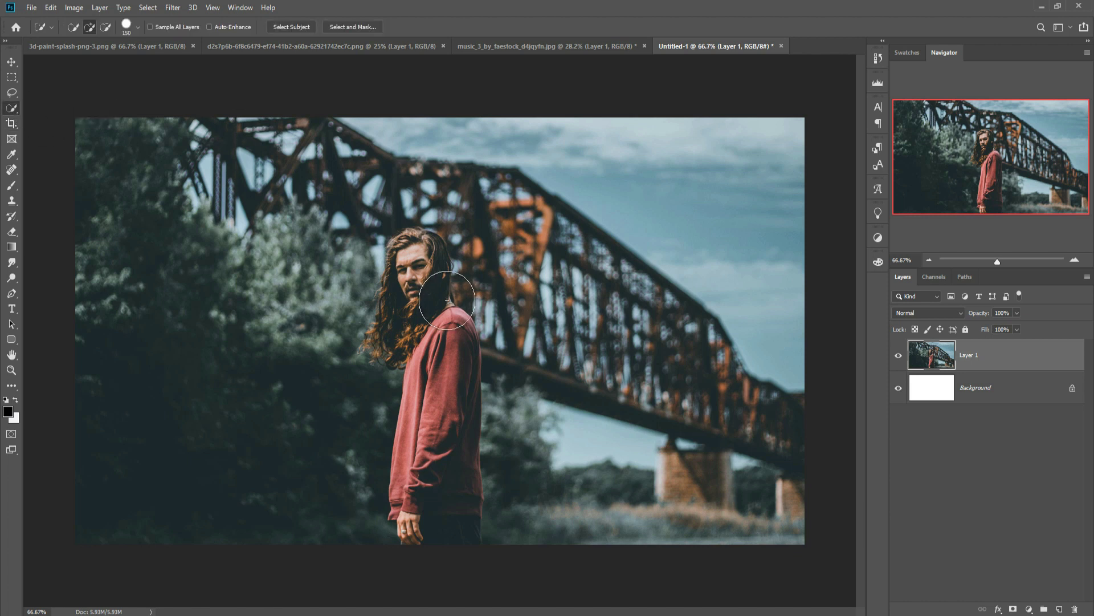
{"action": "key", "text": "bracketleft"}
{"action": "key", "text": "bracketleft"}
{"action": "key", "text": "bracketleft"}
{"action": "key", "text": "bracketleft"}
{"action": "mouse_move", "coordinate": [419, 242]}
{"action": "left_mouse_down"}
{"action": "mouse_move", "coordinate": [397, 314]}
{"action": "mouse_move", "coordinate": [374, 350]}
{"action": "mouse_move", "coordinate": [434, 307]}
{"action": "mouse_move", "coordinate": [454, 341]}
{"action": "left_mouse_up"}
{"action": "mouse_move", "coordinate": [453, 445]}
{"action": "left_mouse_down"}
{"action": "mouse_move", "coordinate": [446, 521]}
{"action": "mouse_move", "coordinate": [427, 484]}
{"action": "left_mouse_up"}
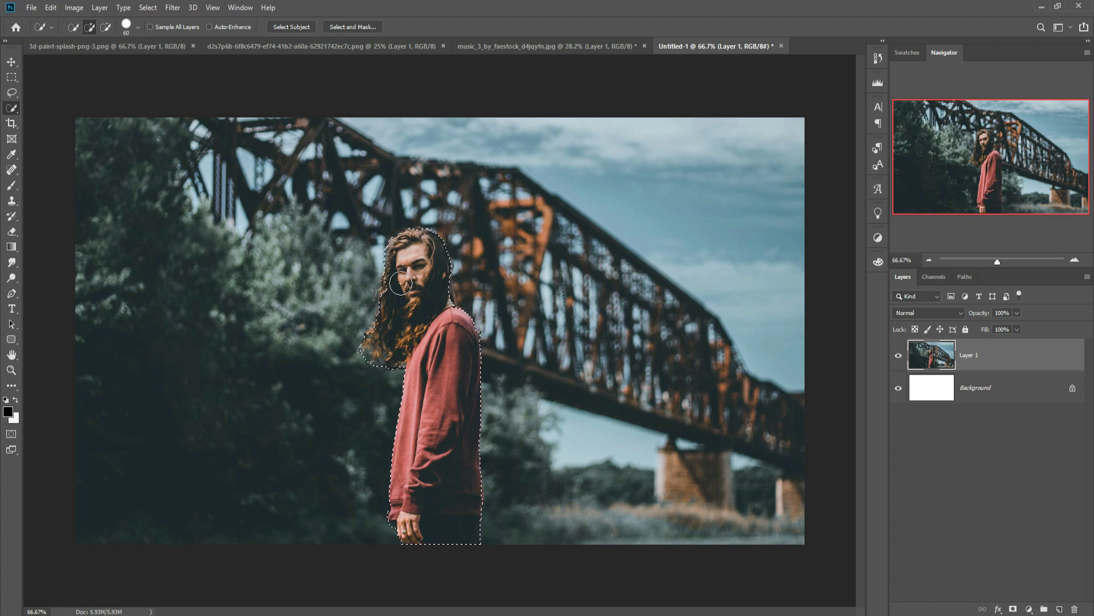
Fill the selected man with Content-Aware contents and deselect.
{"action": "left_click", "coordinate": [51, 8]}
{"action": "left_click", "coordinate": [59, 193]}
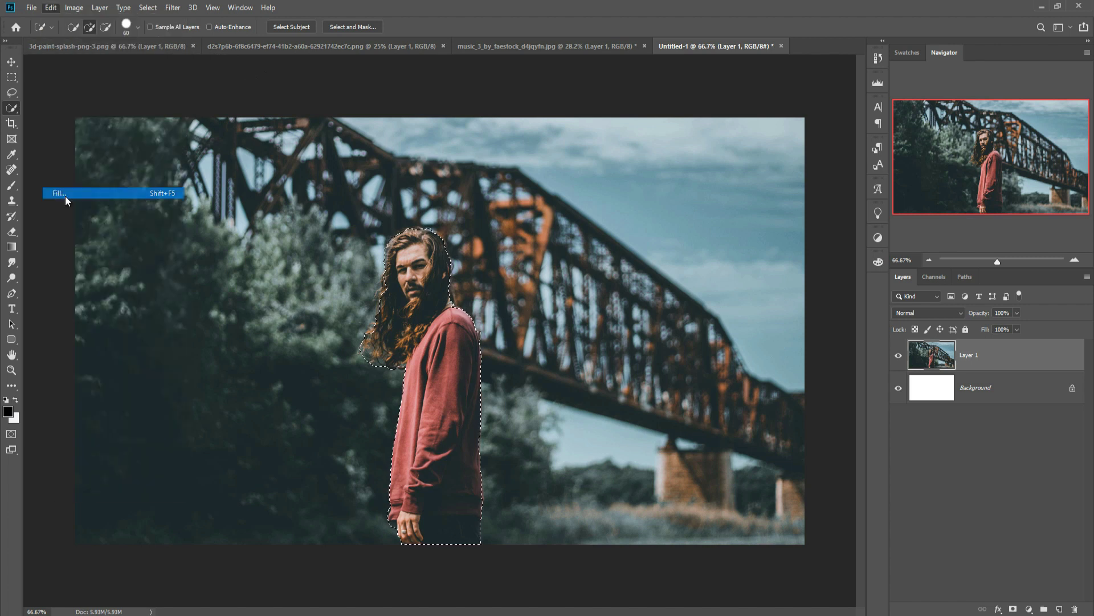
{"action": "left_click", "coordinate": [581, 170]}
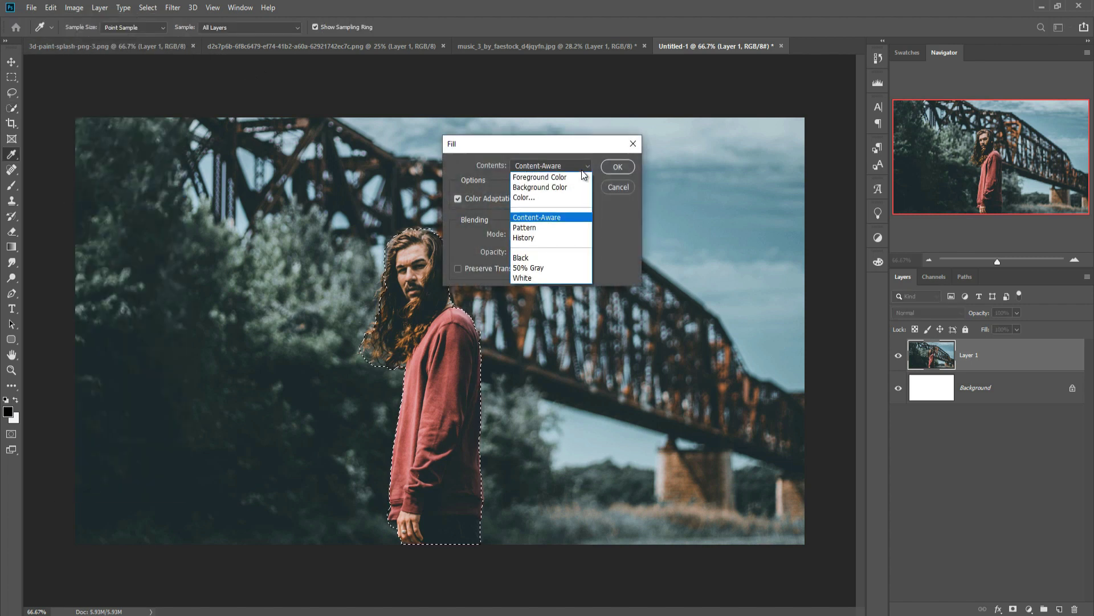
{"action": "left_click", "coordinate": [558, 217]}
{"action": "left_click", "coordinate": [617, 167]}
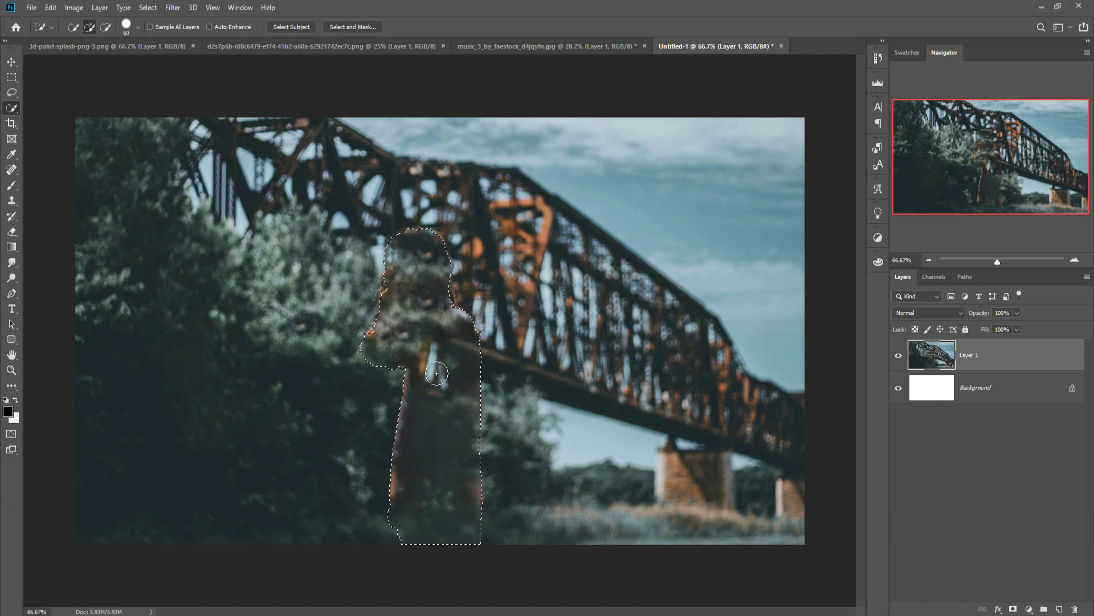
{"action": "left_click", "coordinate": [150, 8]}
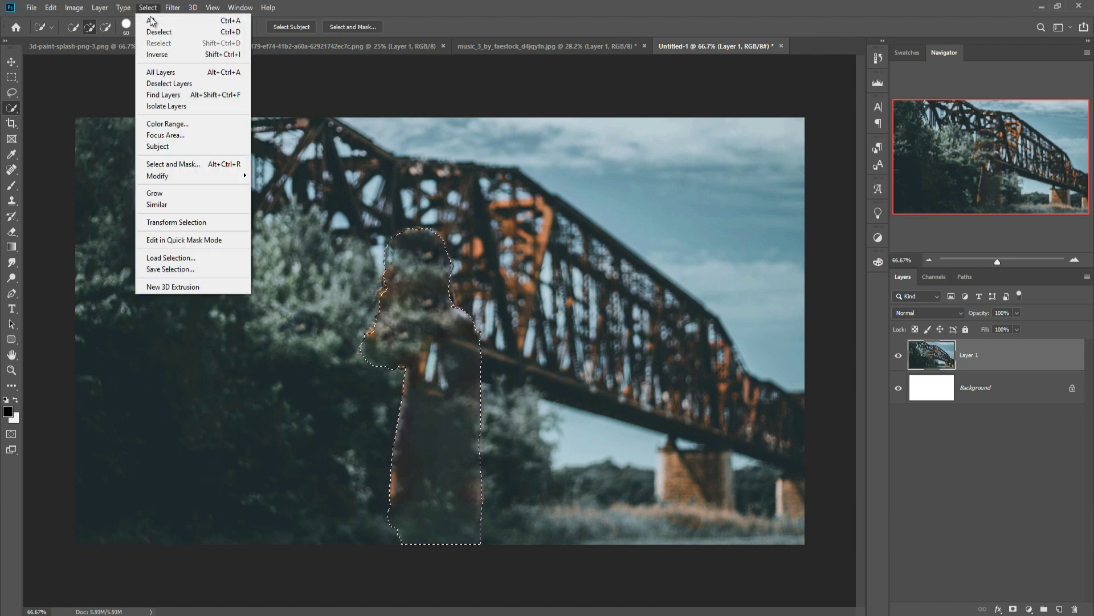
{"action": "left_click", "coordinate": [159, 31]}
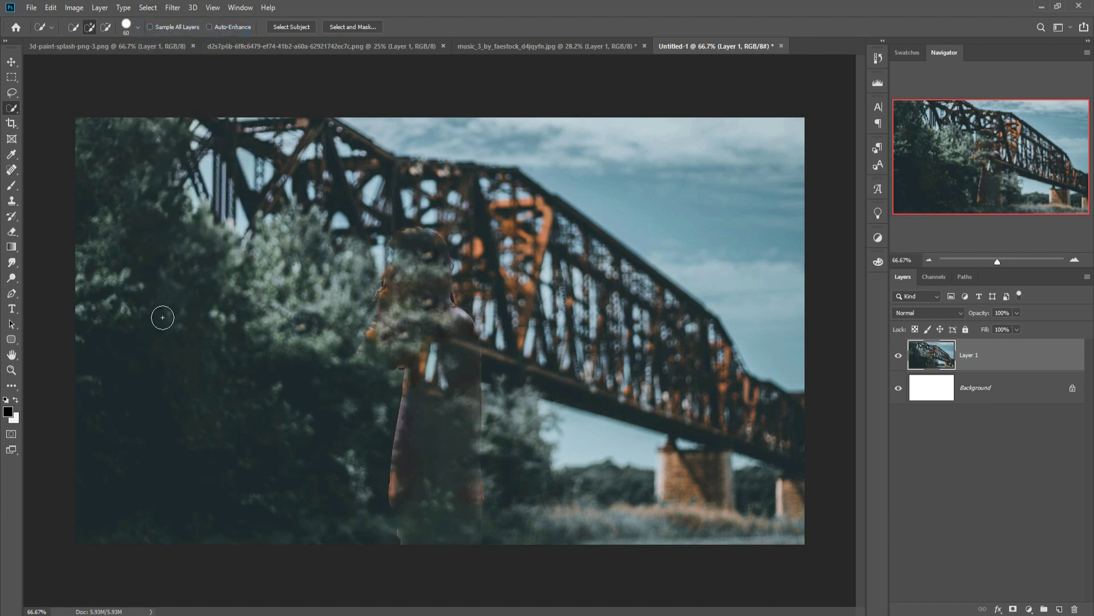
Clone foliage over the leftover outline of the man's head with the Clone Stamp, enlarging the brush to 125.
{"action": "left_click", "coordinate": [12, 207]}
{"action": "left_click", "coordinate": [63, 208]}
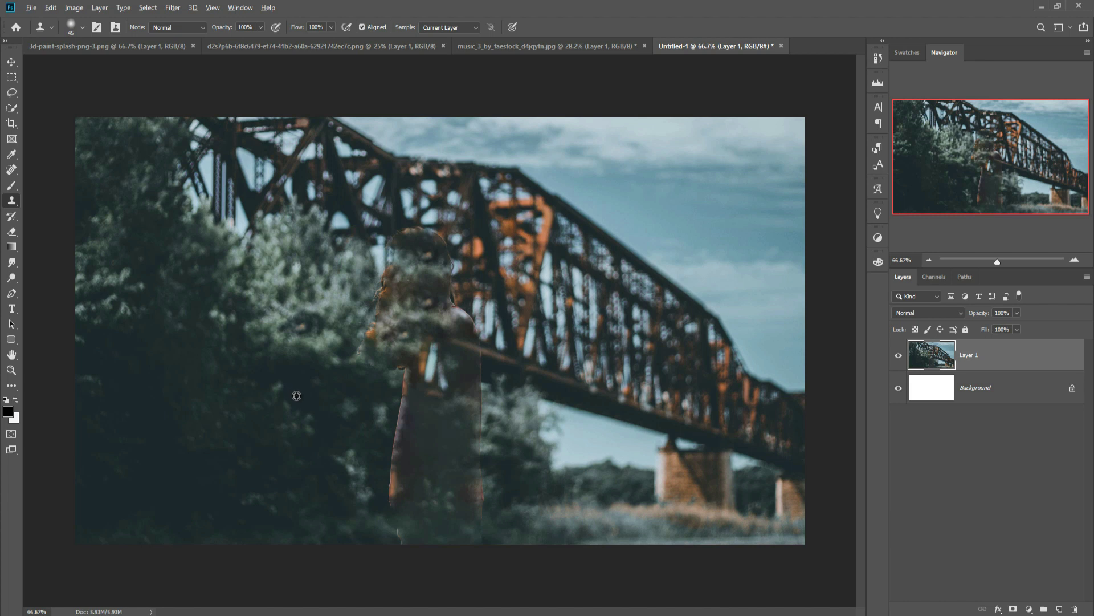
{"action": "mouse_move", "coordinate": [355, 372]}
{"action": "left_mouse_down"}
{"action": "mouse_move", "coordinate": [385, 278]}
{"action": "mouse_move", "coordinate": [370, 333]}
{"action": "mouse_move", "coordinate": [372, 291]}
{"action": "left_mouse_up"}
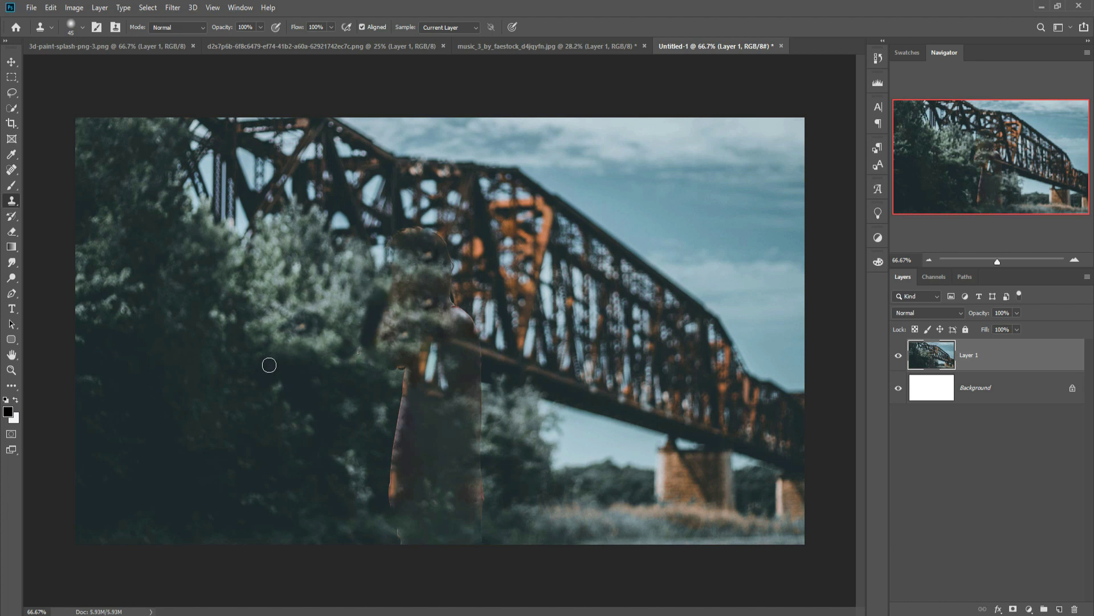
{"action": "key", "text": "bracketright"}
{"action": "key", "text": "bracketright"}
{"action": "key", "text": "bracketright"}
{"action": "key", "text": "bracketright"}
{"action": "key", "text": "bracketright"}
{"action": "mouse_move", "coordinate": [325, 314]}
{"action": "left_mouse_down"}
{"action": "mouse_move", "coordinate": [350, 310]}
{"action": "mouse_move", "coordinate": [391, 255]}
{"action": "mouse_move", "coordinate": [418, 247]}
{"action": "mouse_move", "coordinate": [408, 241]}
{"action": "mouse_move", "coordinate": [447, 257]}
{"action": "mouse_move", "coordinate": [425, 310]}
{"action": "left_mouse_up"}
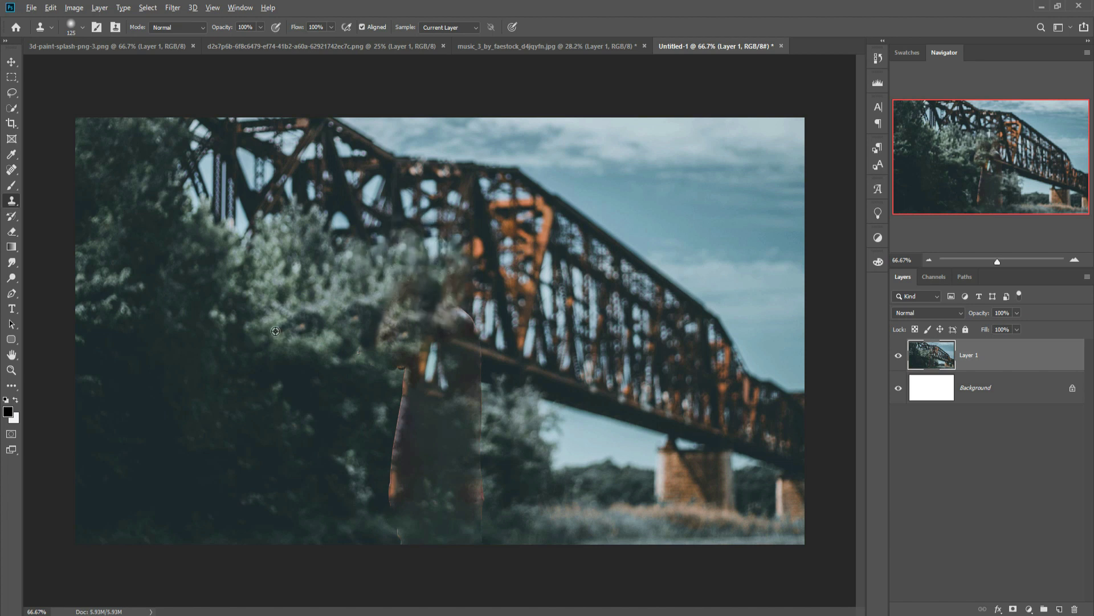
Clone dark foliage over the remaining shoulder and body outline below the bridge.
{"action": "mouse_move", "coordinate": [338, 326]}
{"action": "left_mouse_down"}
{"action": "mouse_move", "coordinate": [398, 320]}
{"action": "mouse_move", "coordinate": [393, 331]}
{"action": "mouse_move", "coordinate": [410, 335]}
{"action": "mouse_move", "coordinate": [448, 314]}
{"action": "mouse_move", "coordinate": [475, 340]}
{"action": "left_mouse_up"}
{"action": "mouse_move", "coordinate": [413, 363]}
{"action": "left_mouse_down"}
{"action": "mouse_move", "coordinate": [388, 398]}
{"action": "mouse_move", "coordinate": [401, 410]}
{"action": "mouse_move", "coordinate": [414, 392]}
{"action": "mouse_move", "coordinate": [413, 435]}
{"action": "mouse_move", "coordinate": [429, 432]}
{"action": "mouse_move", "coordinate": [409, 454]}
{"action": "mouse_move", "coordinate": [412, 507]}
{"action": "left_mouse_up"}
{"action": "mouse_move", "coordinate": [473, 481]}
{"action": "left_mouse_down"}
{"action": "mouse_move", "coordinate": [486, 491]}
{"action": "mouse_move", "coordinate": [506, 459]}
{"action": "mouse_move", "coordinate": [483, 430]}
{"action": "mouse_move", "coordinate": [451, 448]}
{"action": "left_mouse_up"}
{"action": "left_click_drag", "start_coordinate": [370, 411], "coordinate": [467, 379]}
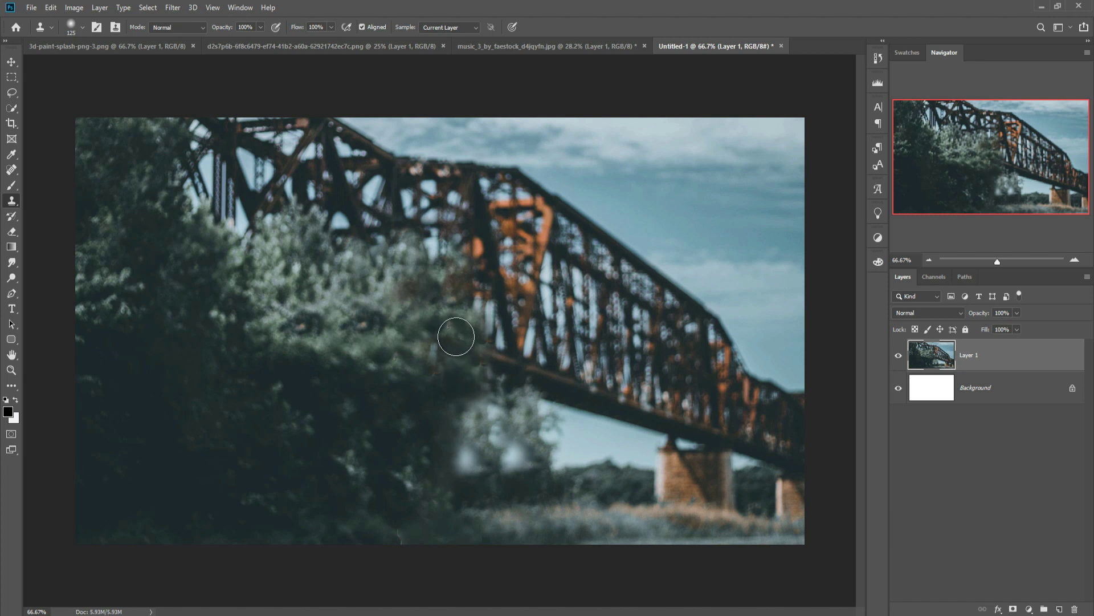
{"action": "left_click_drag", "start_coordinate": [421, 301], "coordinate": [463, 293]}
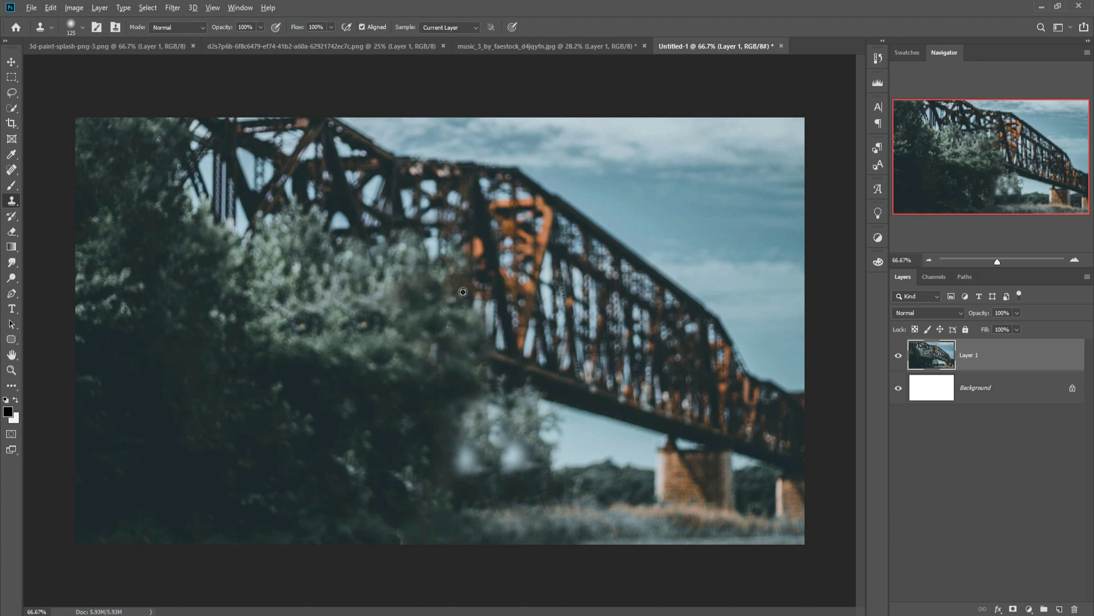
Duplicate the retouched bridge photo layer within the same document.
{"action": "left_click", "coordinate": [10, 60]}
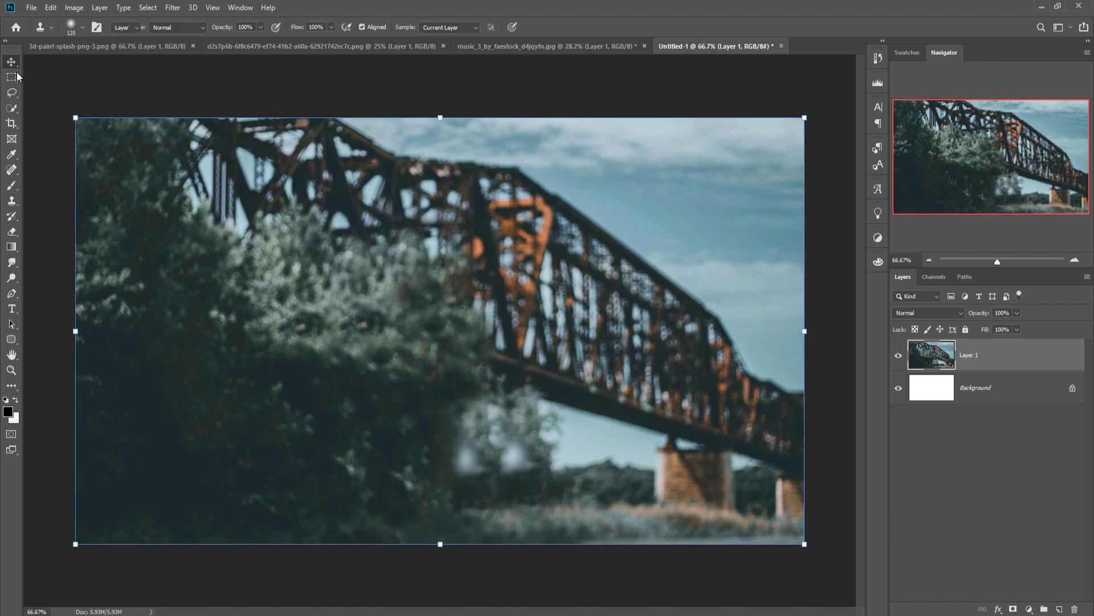
{"action": "left_click", "coordinate": [171, 8]}
{"action": "mouse_move", "coordinate": [183, 142]}
{"action": "left_click", "coordinate": [885, 295]}
{"action": "right_click", "coordinate": [1015, 350]}
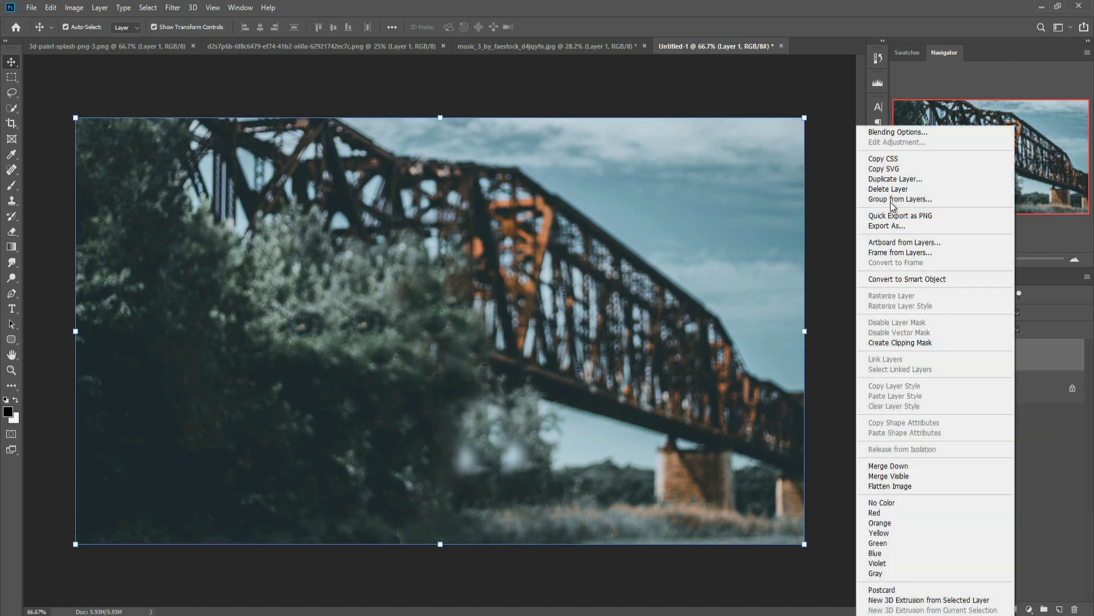
{"action": "left_click", "coordinate": [881, 182]}
{"action": "left_click", "coordinate": [641, 175]}
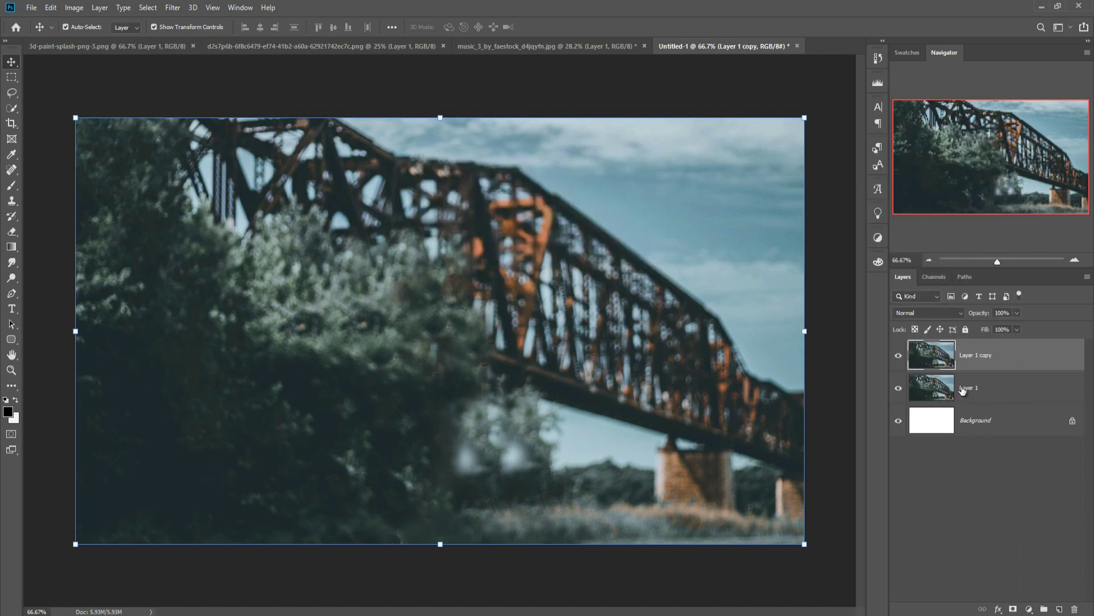
Apply a Gaussian Blur with a radius of about 16.6 pixels to the duplicated bridge layer.
{"action": "left_click", "coordinate": [936, 349]}
{"action": "left_click", "coordinate": [149, 8]}
{"action": "mouse_move", "coordinate": [173, 8]}
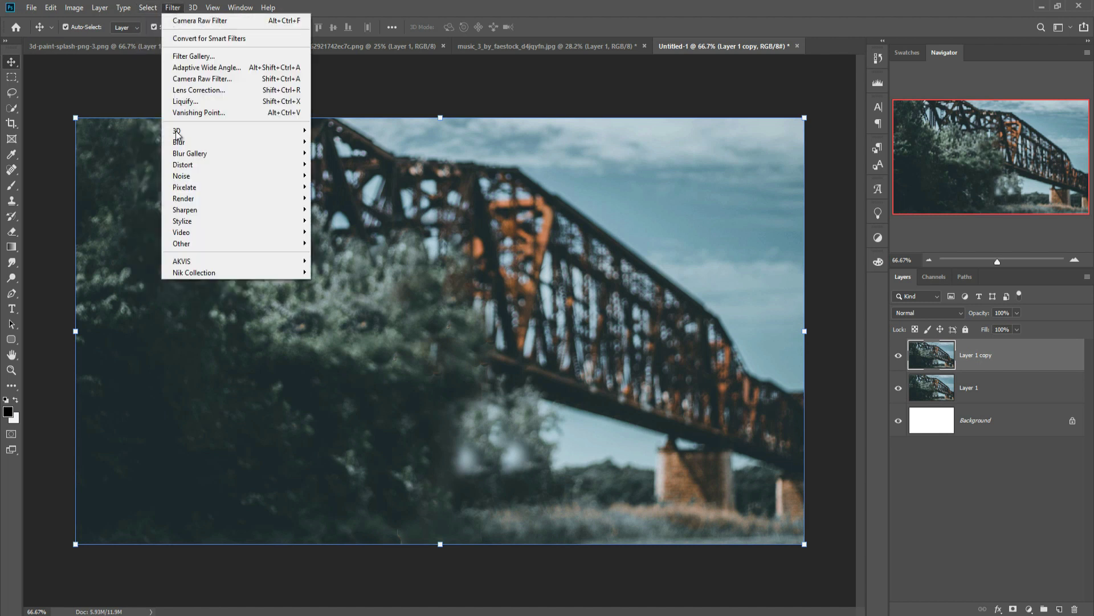
{"action": "mouse_move", "coordinate": [177, 143]}
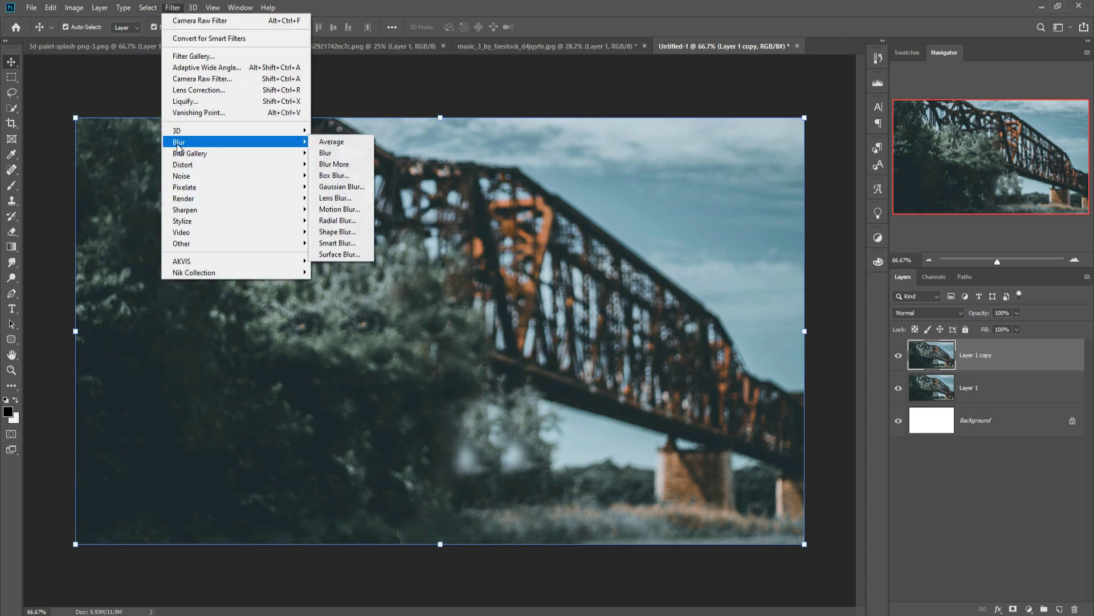
{"action": "left_click", "coordinate": [342, 187]}
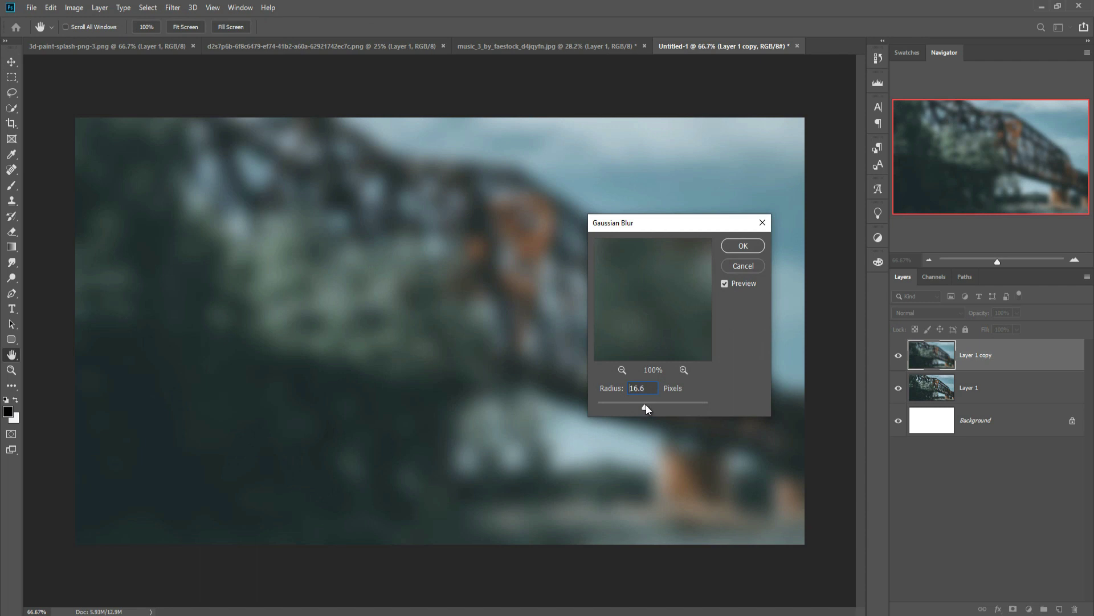
{"action": "left_click", "coordinate": [645, 406]}
{"action": "left_click_drag", "start_coordinate": [646, 405], "coordinate": [647, 406]}
{"action": "key", "text": "v"}
{"action": "left_click", "coordinate": [735, 246]}
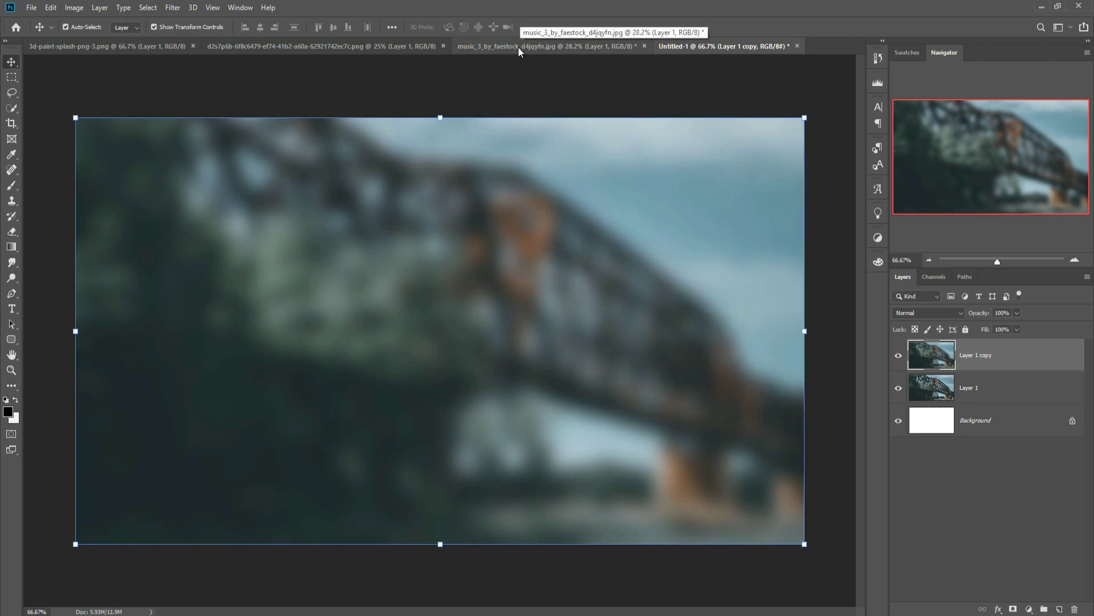
Copy the cut-out woman with headphones into the blurred bridge composition and close her source document.
{"action": "left_click_drag", "start_coordinate": [518, 48], "coordinate": [518, 77]}
{"action": "left_click_drag", "start_coordinate": [774, 249], "coordinate": [388, 227]}
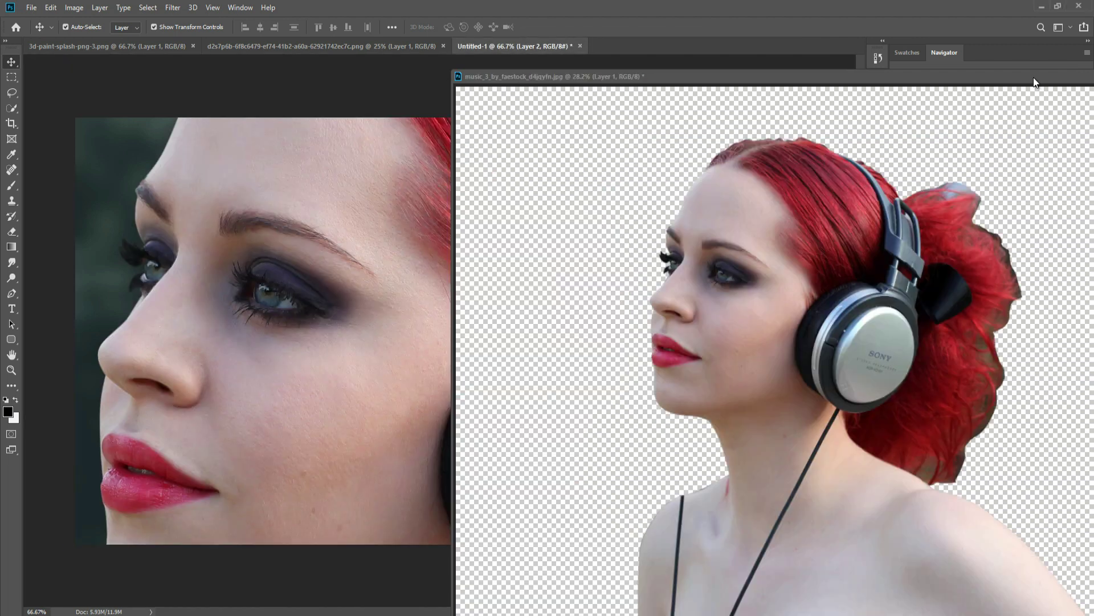
{"action": "left_click_drag", "start_coordinate": [1034, 77], "coordinate": [729, 187]}
{"action": "left_click", "coordinate": [814, 184]}
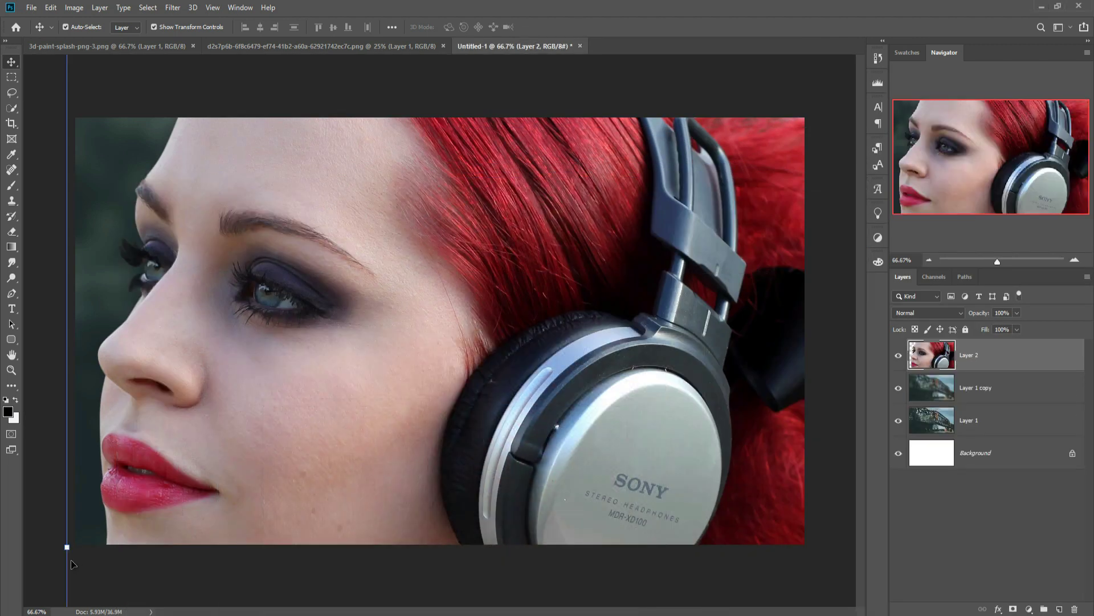
Scale the woman to about 33.37% and position her right of centre, with her shoulders meeting the canvas's lower edge.
{"action": "left_click_drag", "start_coordinate": [67, 548], "coordinate": [328, 308]}
{"action": "left_click_drag", "start_coordinate": [495, 152], "coordinate": [496, 238]}
{"action": "left_click_drag", "start_coordinate": [494, 337], "coordinate": [587, 304]}
{"action": "left_click_drag", "start_coordinate": [569, 340], "coordinate": [572, 298]}
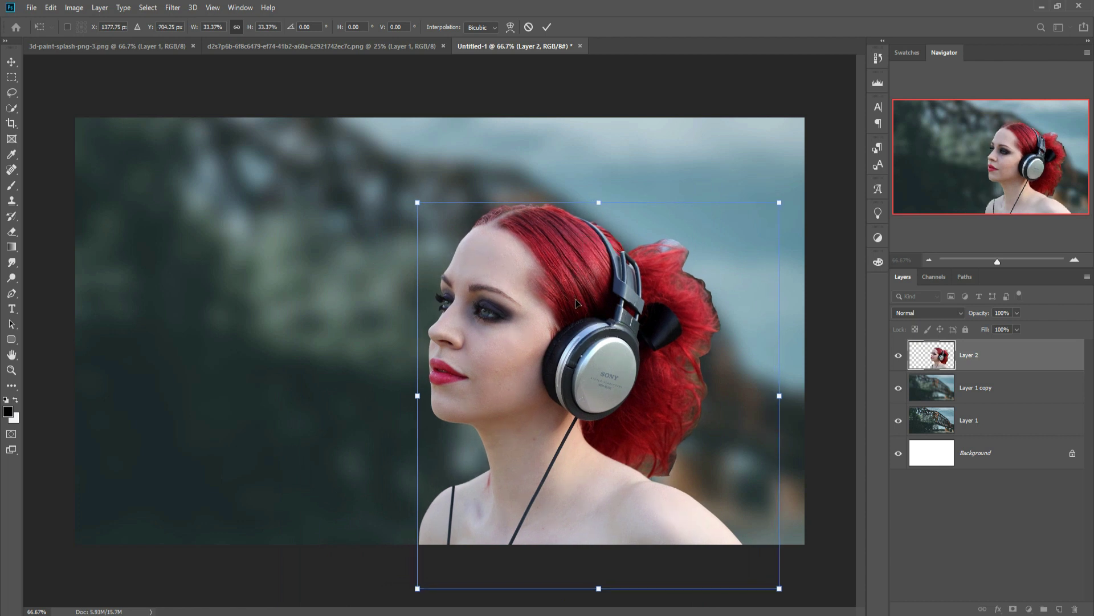
{"action": "left_click", "coordinate": [547, 27]}
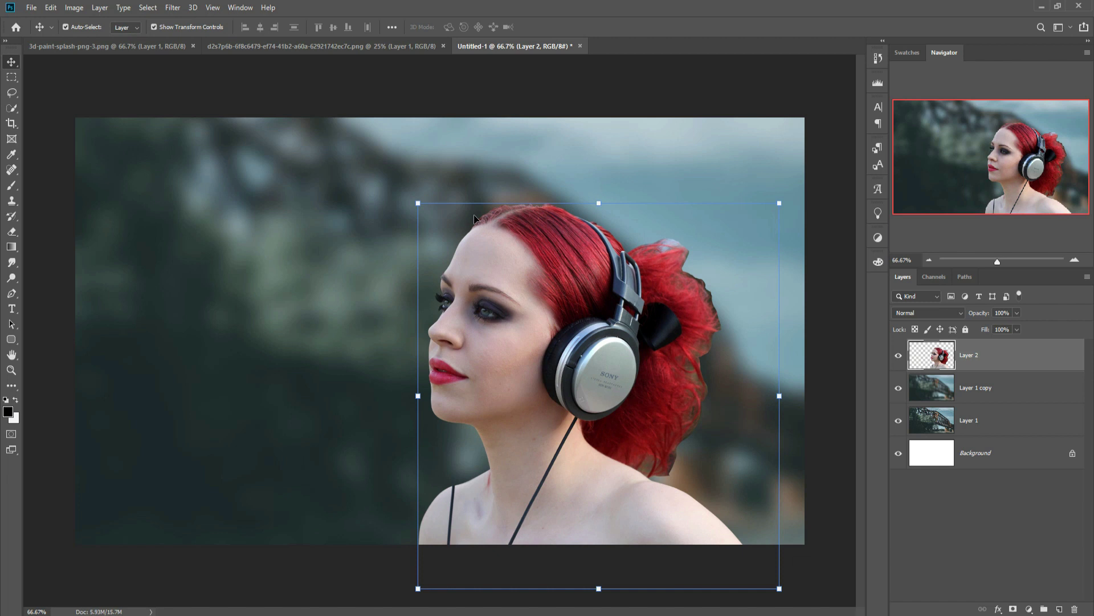
Select the woman with Quick Selection and refine the red hair's outer edge in Select and Mask using a larger refine brush.
{"action": "left_click", "coordinate": [11, 108]}
{"action": "mouse_move", "coordinate": [552, 239]}
{"action": "left_mouse_down"}
{"action": "mouse_move", "coordinate": [501, 570]}
{"action": "mouse_move", "coordinate": [658, 253]}
{"action": "mouse_move", "coordinate": [448, 443]}
{"action": "mouse_move", "coordinate": [463, 536]}
{"action": "left_mouse_up"}
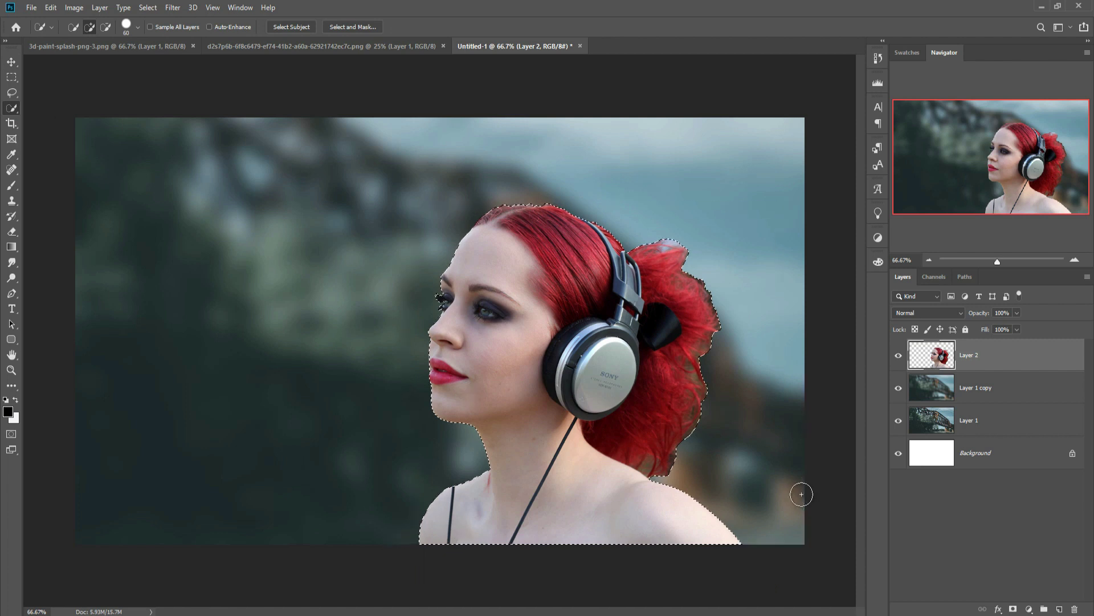
{"action": "left_click", "coordinate": [348, 27]}
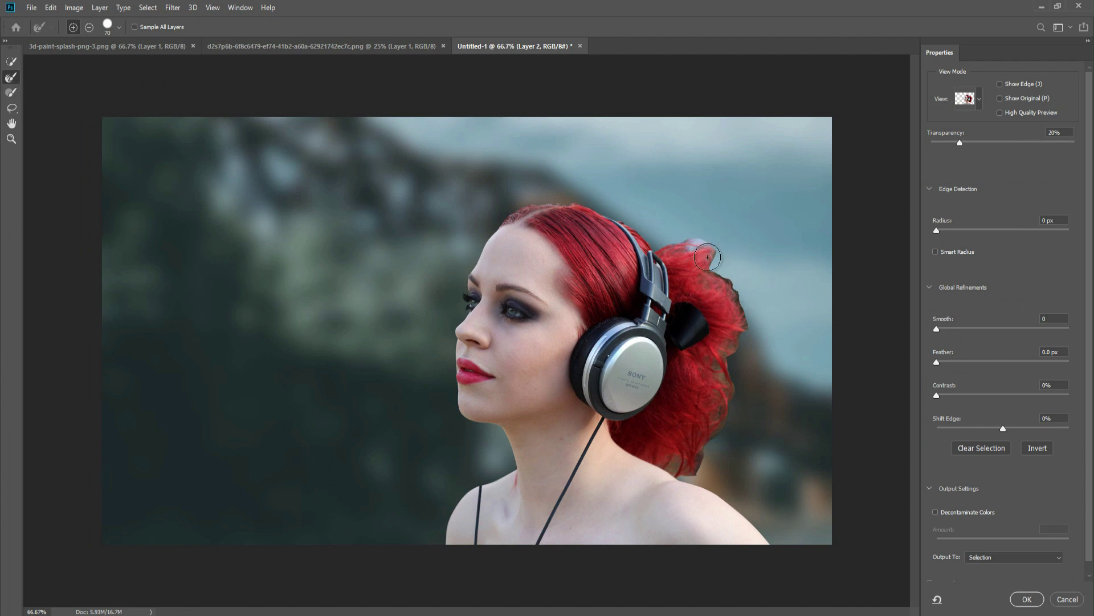
{"action": "key", "text": "bracketright"}
{"action": "mouse_move", "coordinate": [705, 242]}
{"action": "left_mouse_down"}
{"action": "mouse_move", "coordinate": [708, 251]}
{"action": "mouse_move", "coordinate": [713, 237]}
{"action": "mouse_move", "coordinate": [747, 297]}
{"action": "mouse_move", "coordinate": [736, 349]}
{"action": "left_mouse_up"}
{"action": "left_click_drag", "start_coordinate": [684, 464], "coordinate": [677, 458]}
{"action": "mouse_move", "coordinate": [733, 354]}
{"action": "left_mouse_down"}
{"action": "mouse_move", "coordinate": [758, 313]}
{"action": "mouse_move", "coordinate": [717, 254]}
{"action": "mouse_move", "coordinate": [673, 237]}
{"action": "mouse_move", "coordinate": [713, 228]}
{"action": "left_mouse_up"}
Enable Decontaminate Colors and output the refined selection to a New Layer.
{"action": "left_click", "coordinate": [934, 512]}
{"action": "left_click", "coordinate": [977, 557]}
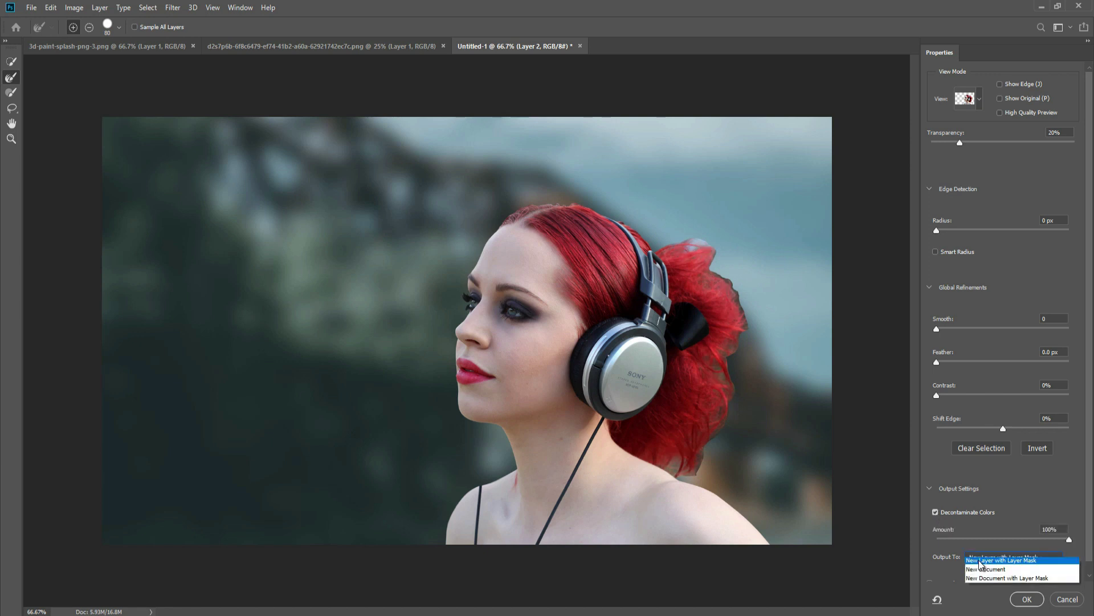
{"action": "left_click", "coordinate": [986, 580]}
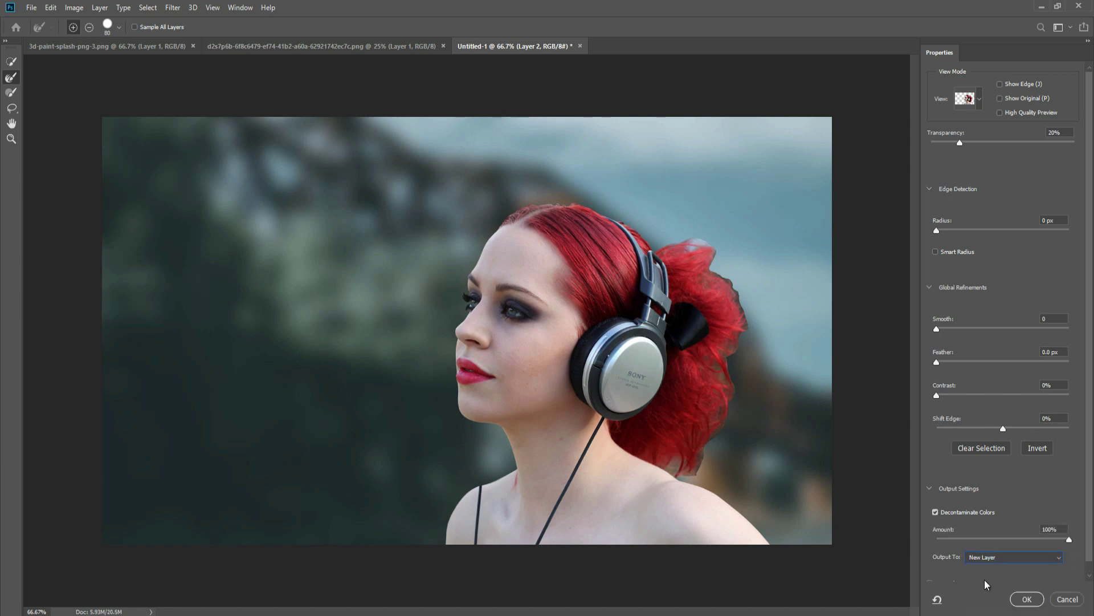
{"action": "left_click", "coordinate": [1026, 600]}
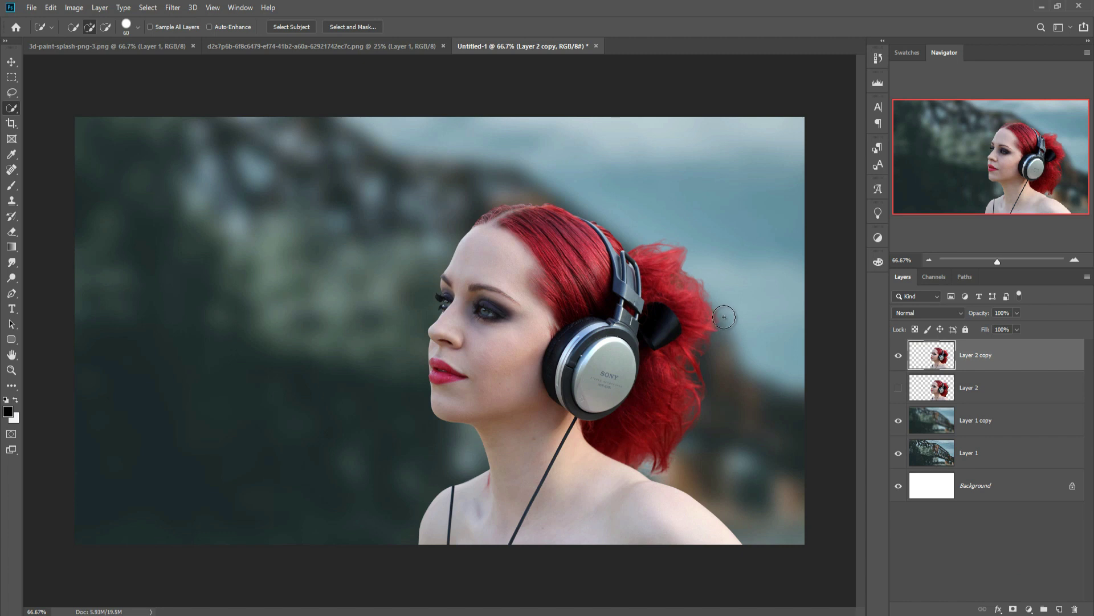
Duplicate the refined woman layer and hide the layer it was copied from.
{"action": "left_click", "coordinate": [10, 67]}
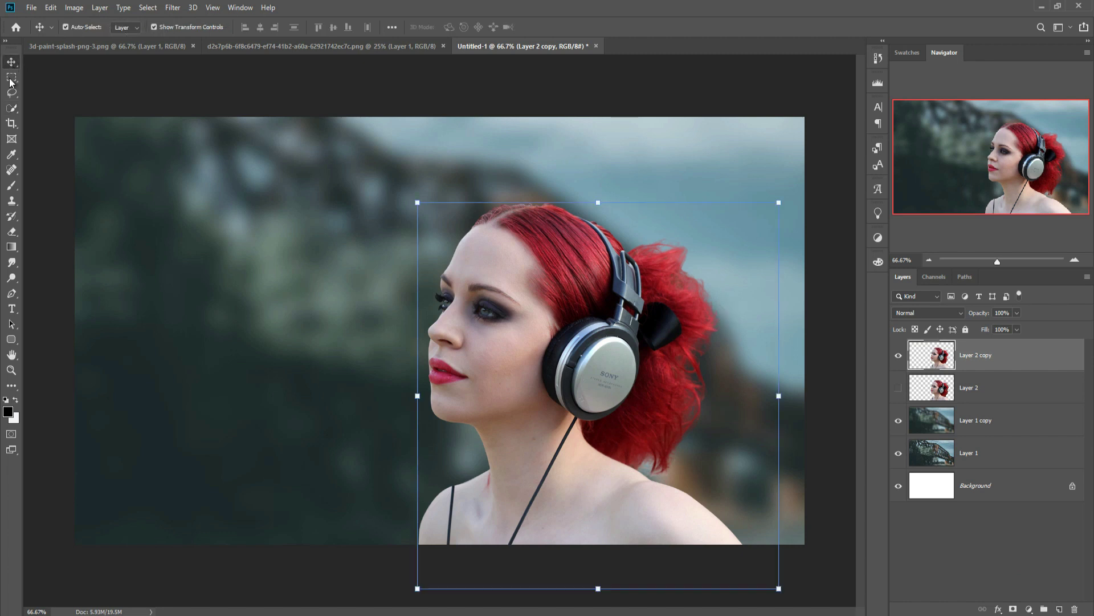
{"action": "right_click", "coordinate": [1018, 352]}
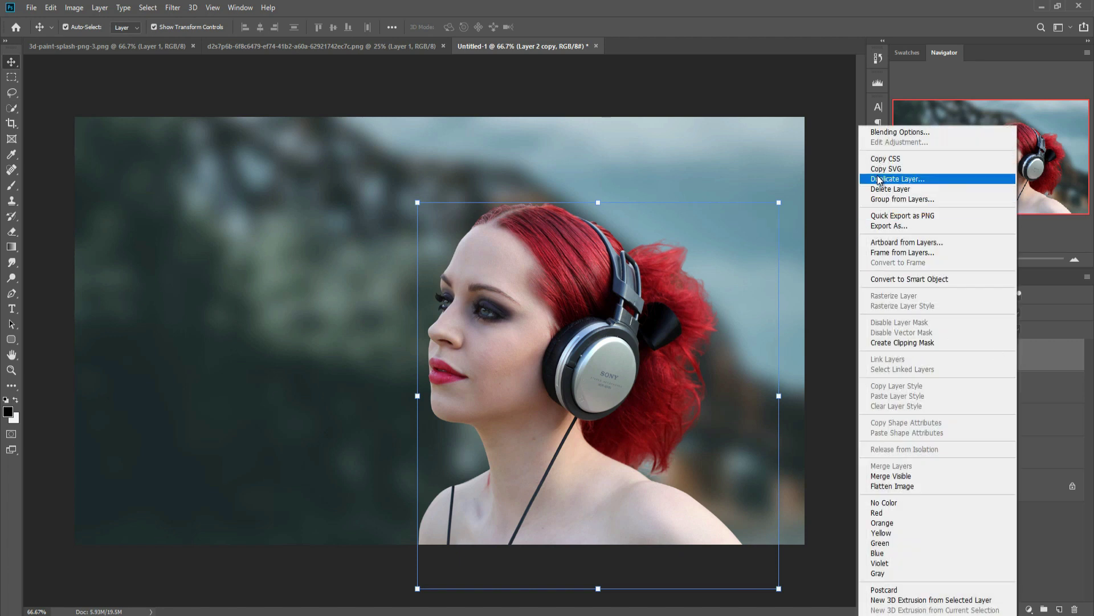
{"action": "left_click", "coordinate": [969, 180]}
{"action": "key", "text": "Return"}
{"action": "left_click", "coordinate": [899, 391]}
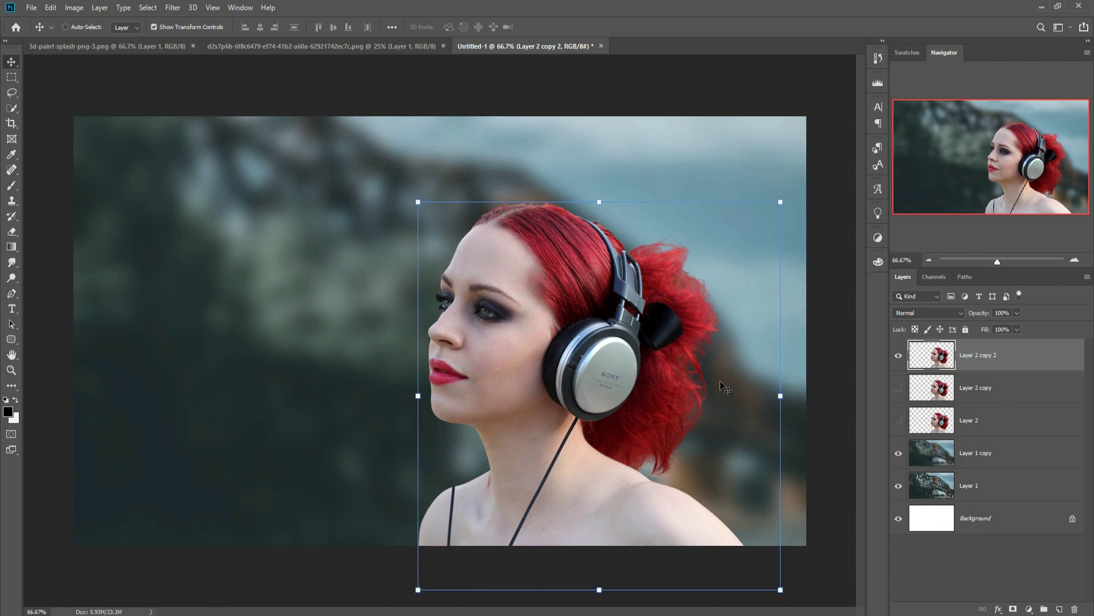
Lasso the front of the face with a jagged inner edge and cut it out of the top woman layer.
{"action": "key", "text": "ctrl+plus"}
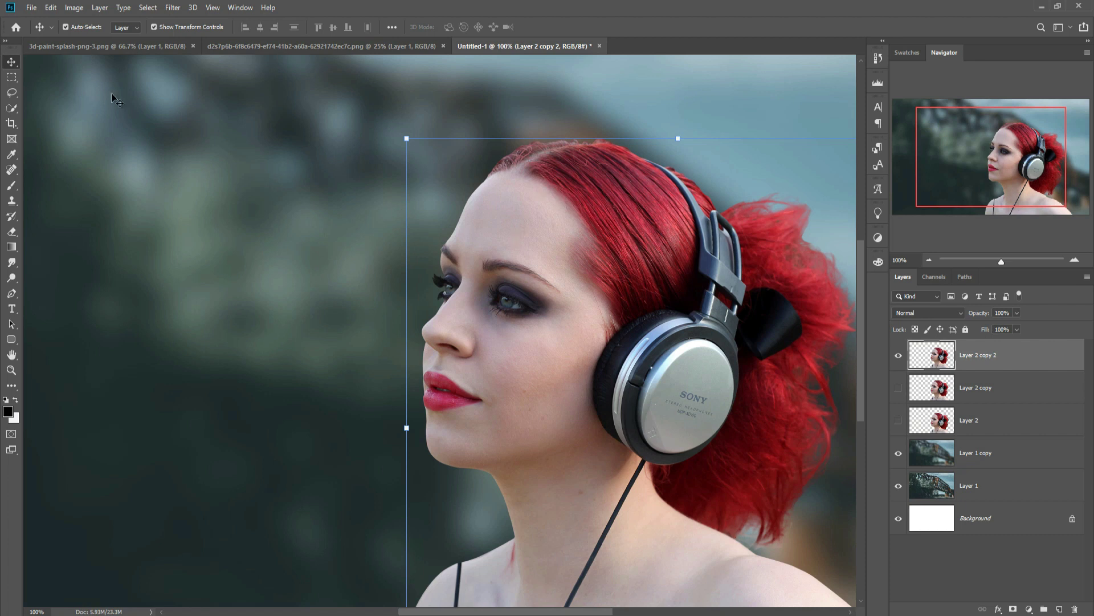
{"action": "left_click", "coordinate": [12, 93]}
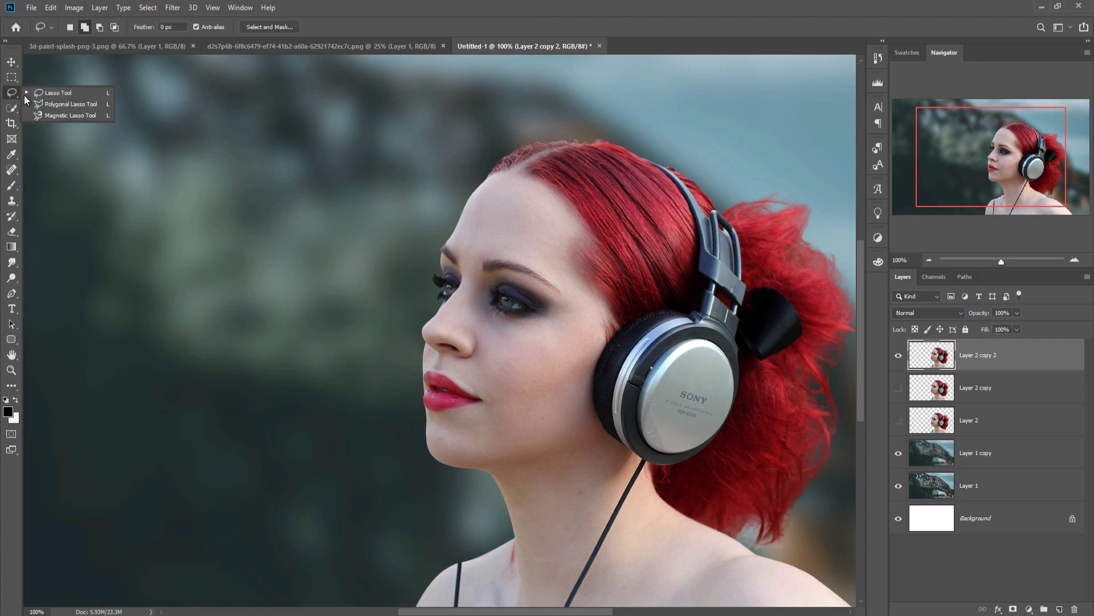
{"action": "left_click", "coordinate": [53, 95]}
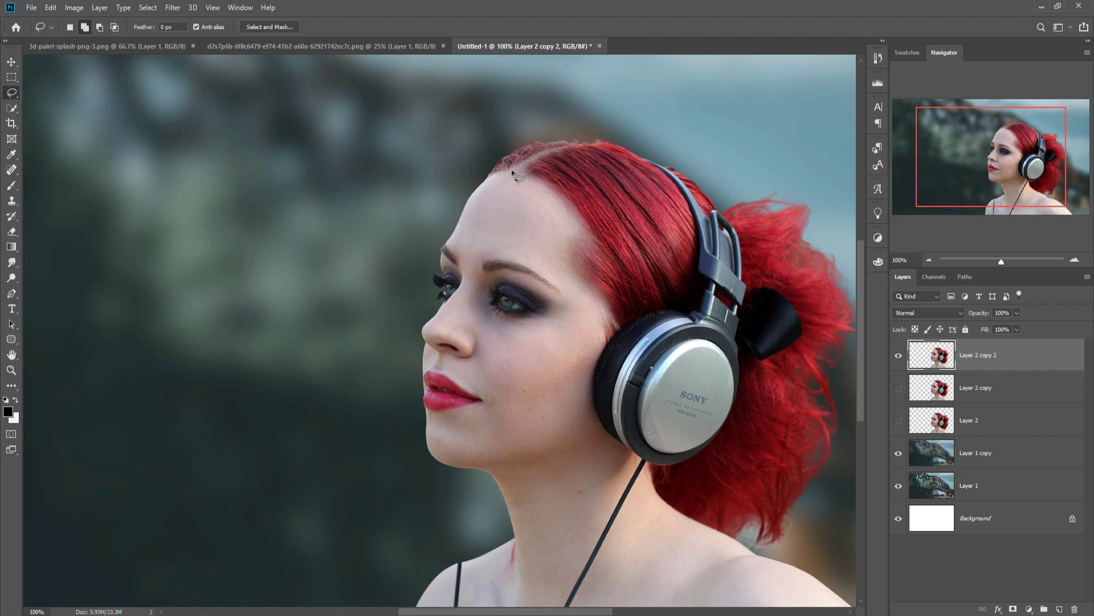
{"action": "mouse_move", "coordinate": [490, 174]}
{"action": "left_mouse_down"}
{"action": "mouse_move", "coordinate": [533, 218]}
{"action": "mouse_move", "coordinate": [532, 262]}
{"action": "mouse_move", "coordinate": [570, 300]}
{"action": "mouse_move", "coordinate": [533, 328]}
{"action": "mouse_move", "coordinate": [548, 374]}
{"action": "mouse_move", "coordinate": [510, 458]}
{"action": "mouse_move", "coordinate": [444, 486]}
{"action": "mouse_move", "coordinate": [398, 474]}
{"action": "mouse_move", "coordinate": [368, 411]}
{"action": "mouse_move", "coordinate": [364, 316]}
{"action": "mouse_move", "coordinate": [398, 223]}
{"action": "mouse_move", "coordinate": [437, 186]}
{"action": "mouse_move", "coordinate": [494, 177]}
{"action": "left_mouse_up"}
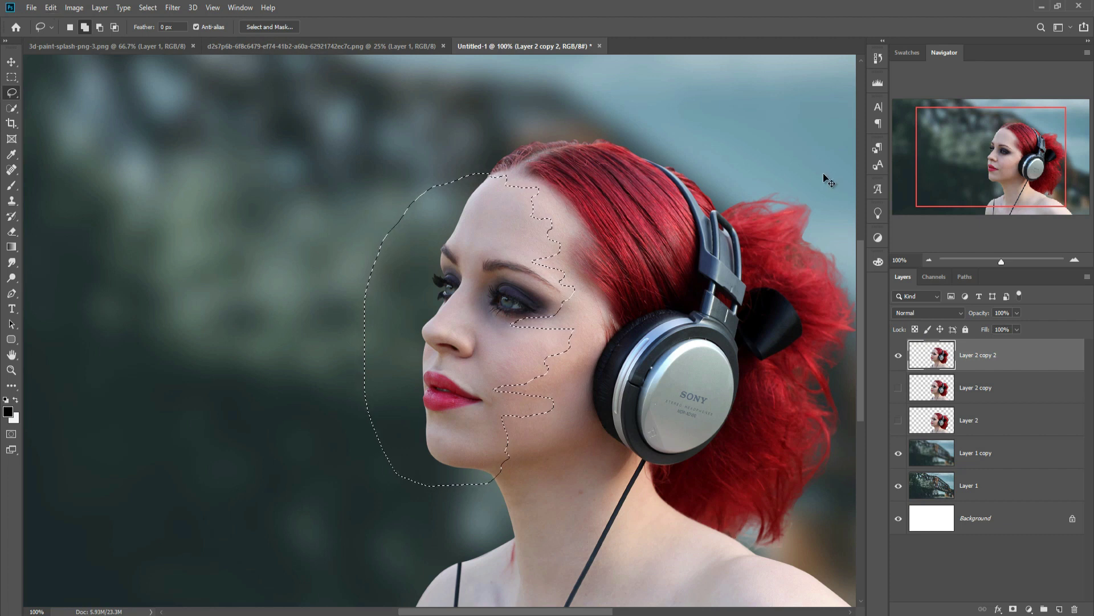
{"action": "key", "text": "Delete"}
{"action": "key", "text": "ctrl+d"}
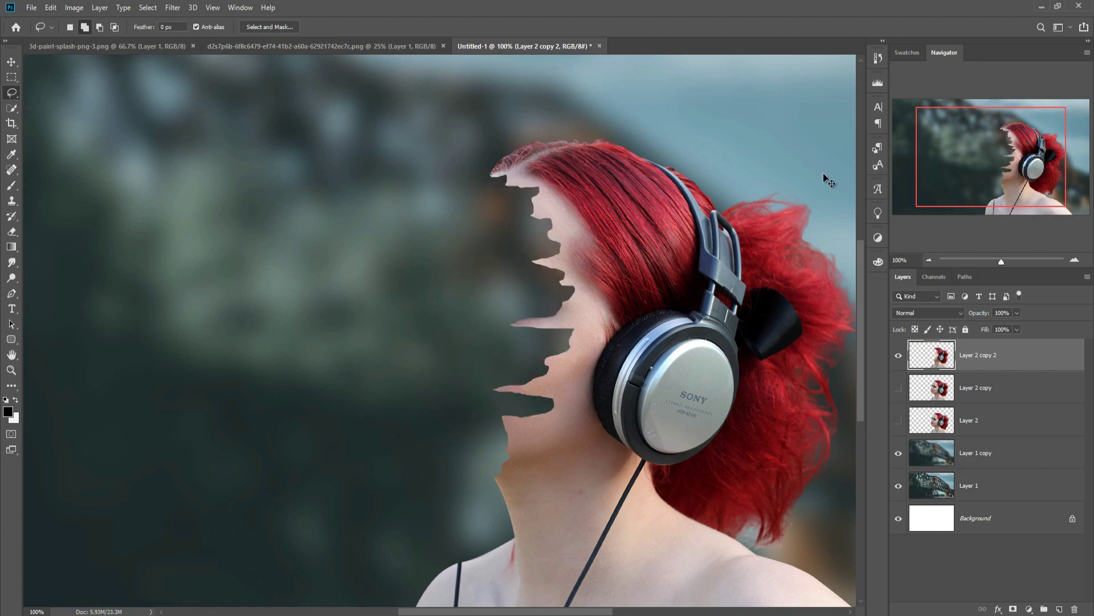
Paste the cut face onto its own layer and move it well to the left of the head.
{"action": "key", "text": "ctrl+v"}
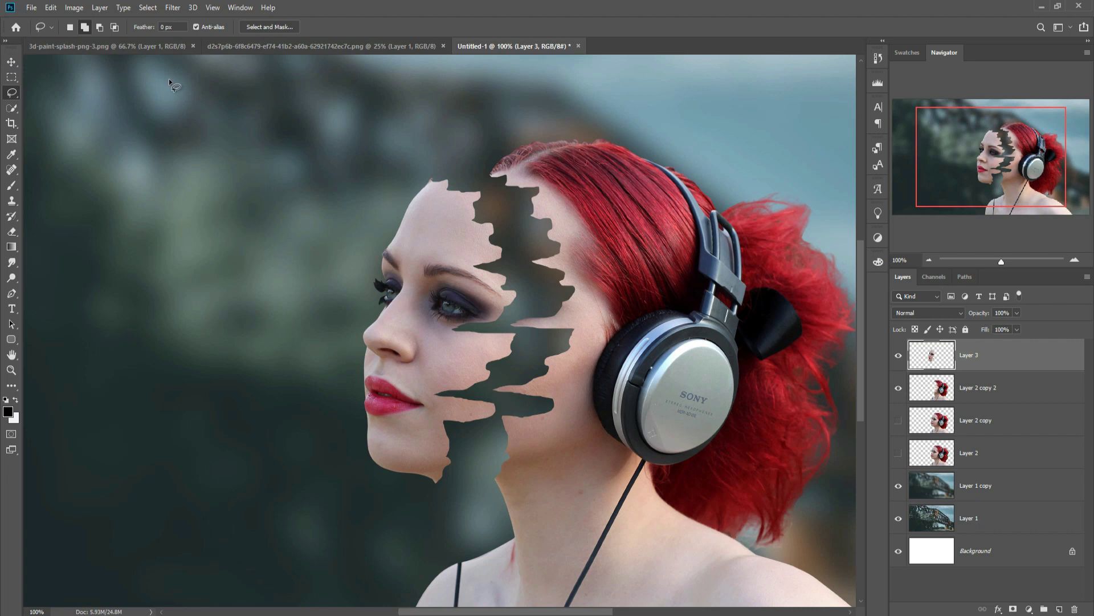
{"action": "key", "text": "v"}
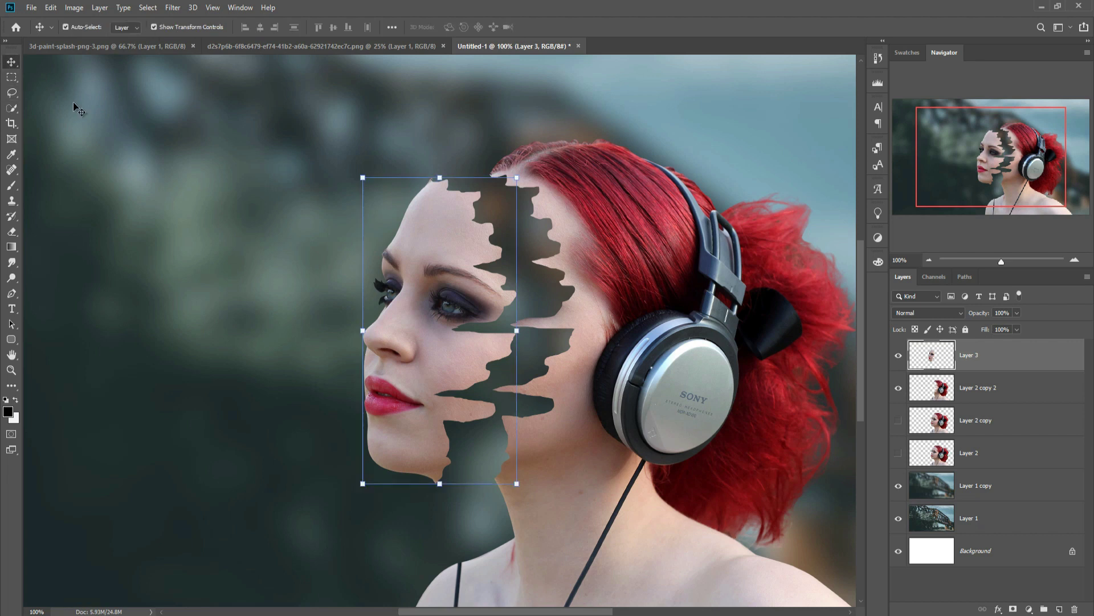
{"action": "left_click_drag", "start_coordinate": [456, 254], "coordinate": [327, 261]}
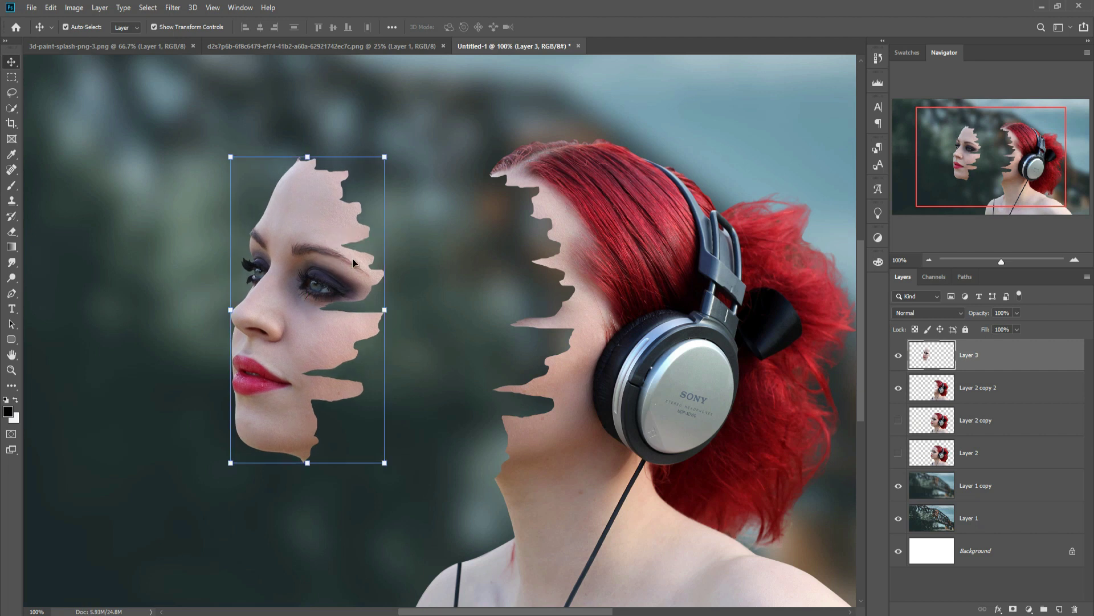
Rotate the face and head layers together about 2.58 degrees clockwise, and shift the face piece slightly upward.
{"action": "left_click_drag", "start_coordinate": [210, 98], "coordinate": [274, 135]}
{"action": "key", "text": "ctrl+z"}
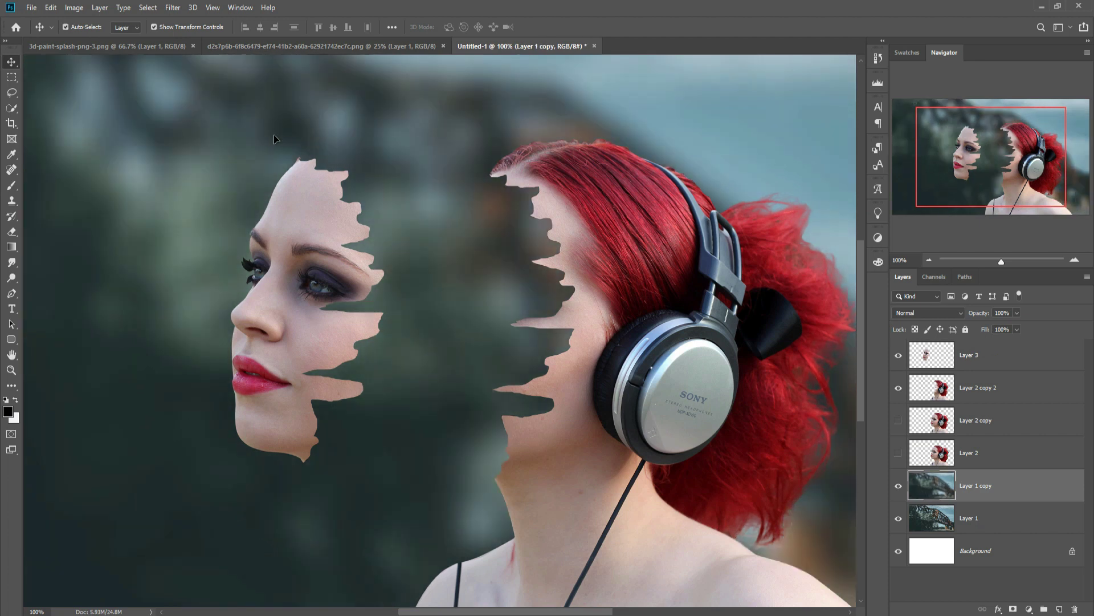
{"action": "left_click", "coordinate": [981, 388]}
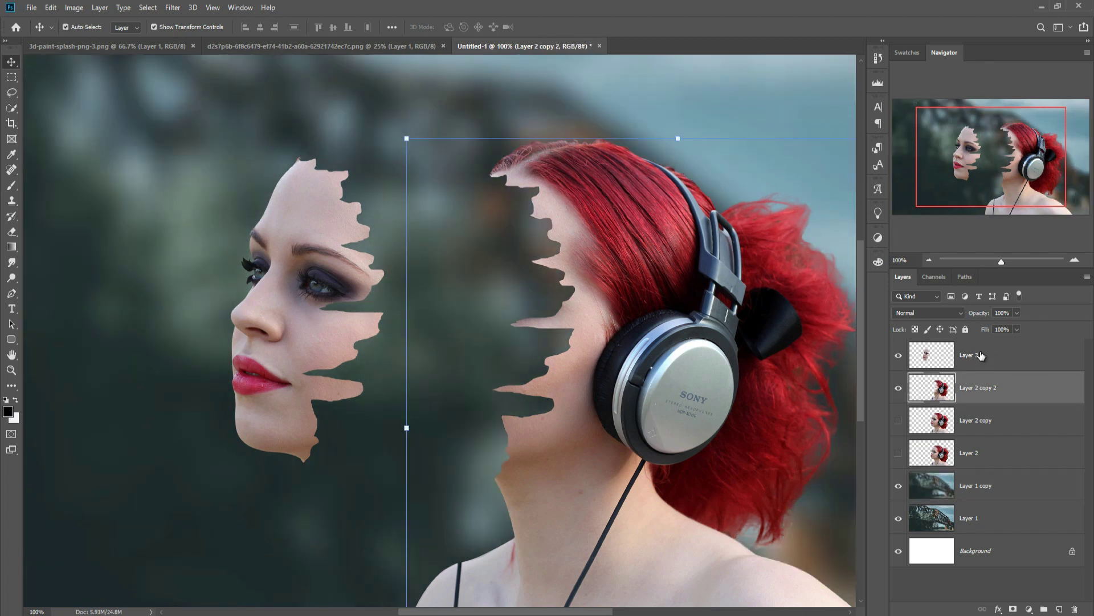
{"action": "left_click", "coordinate": [983, 356], "text": "shift"}
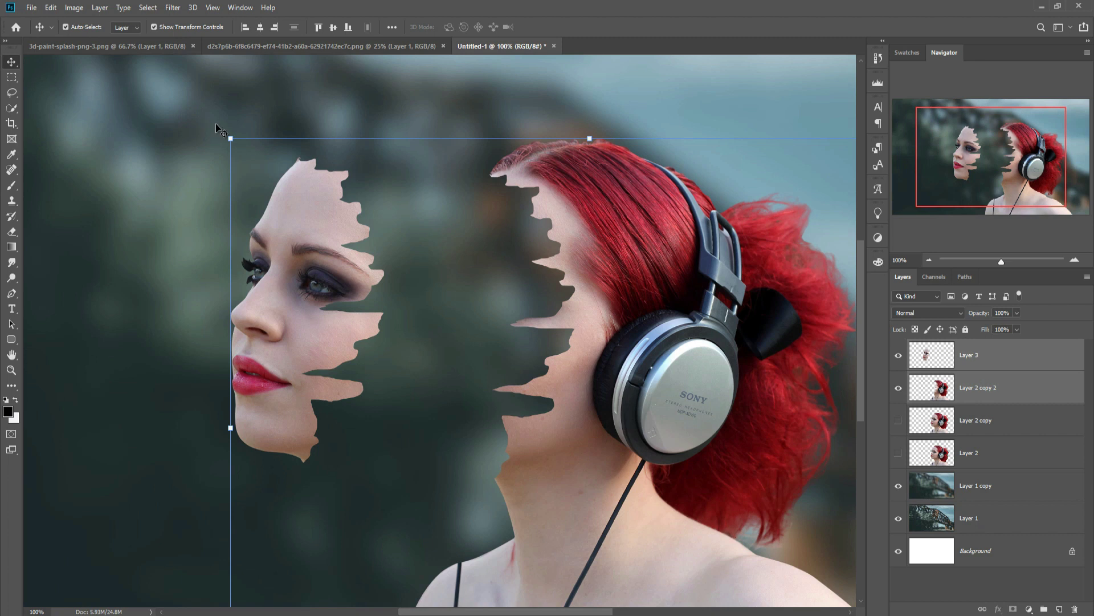
{"action": "key", "text": "ctrl+minus"}
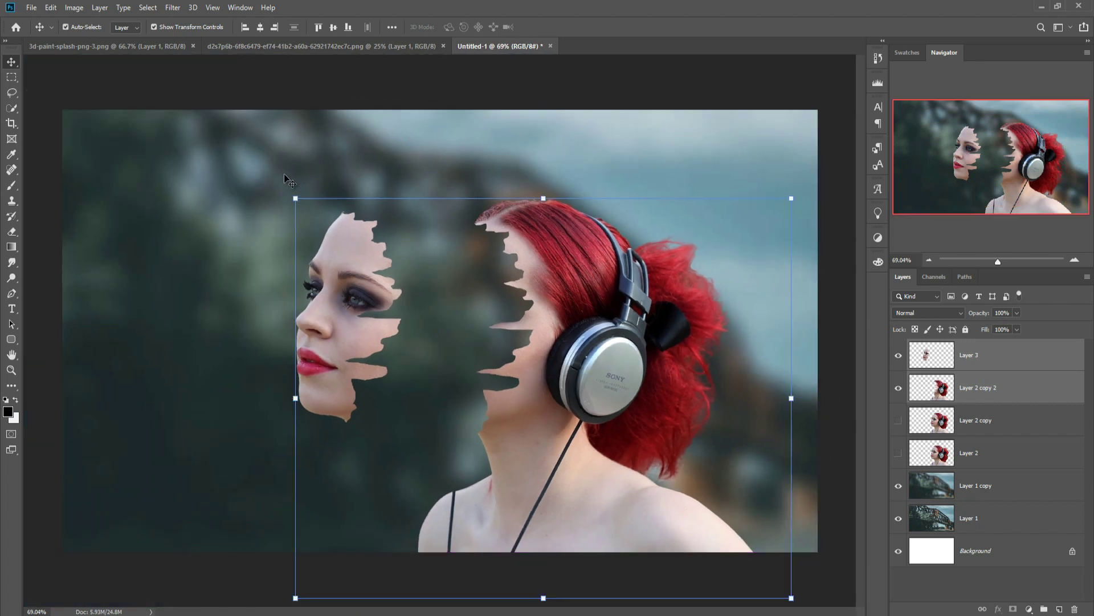
{"action": "left_click_drag", "start_coordinate": [287, 194], "coordinate": [295, 182]}
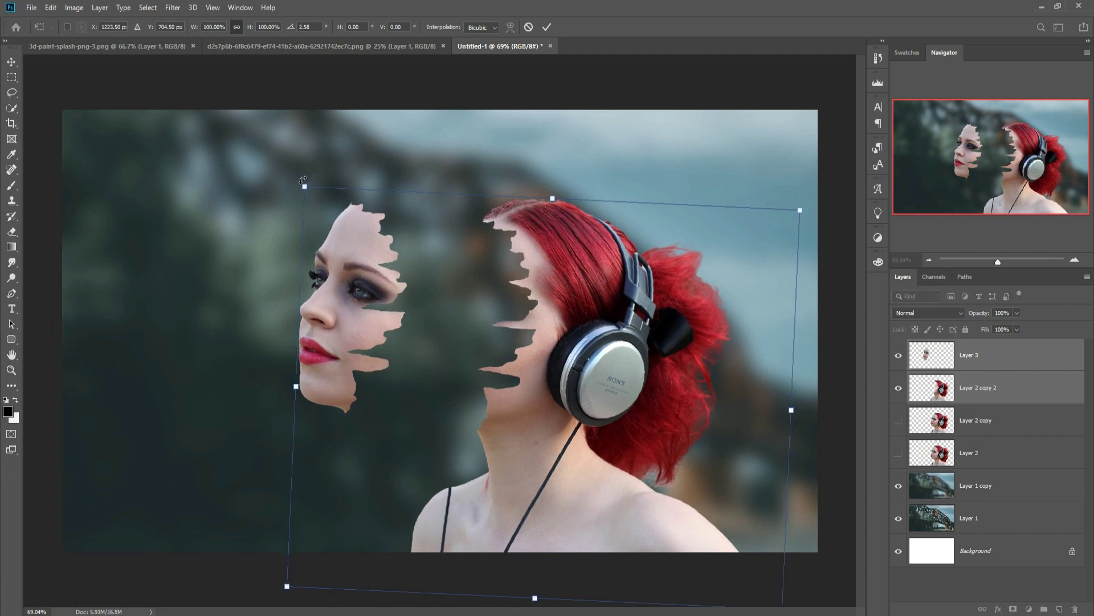
{"action": "left_click", "coordinate": [548, 28]}
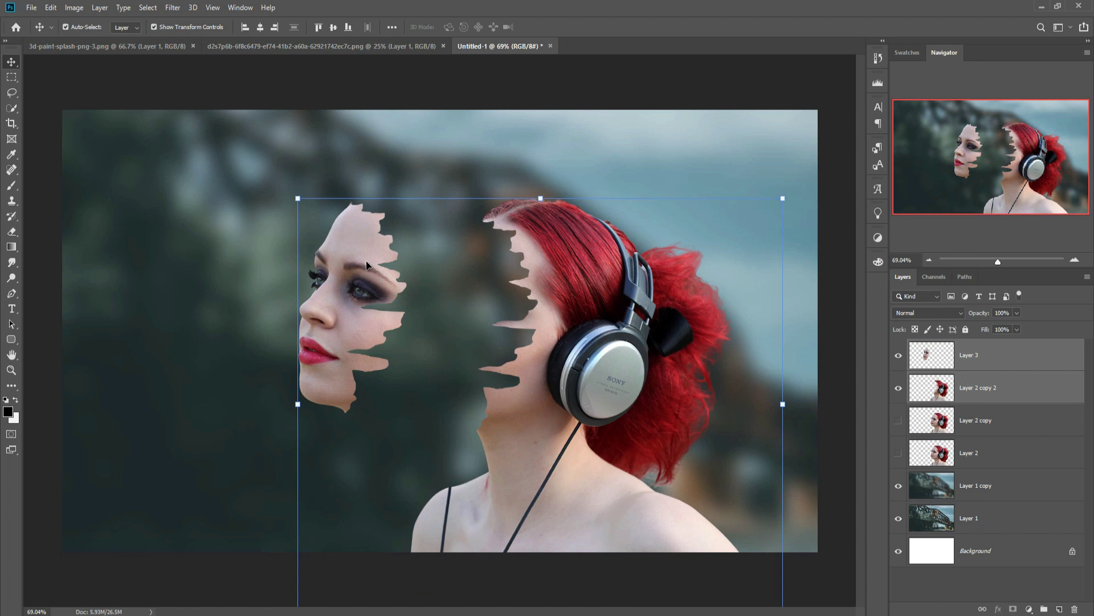
{"action": "left_click", "coordinate": [921, 359]}
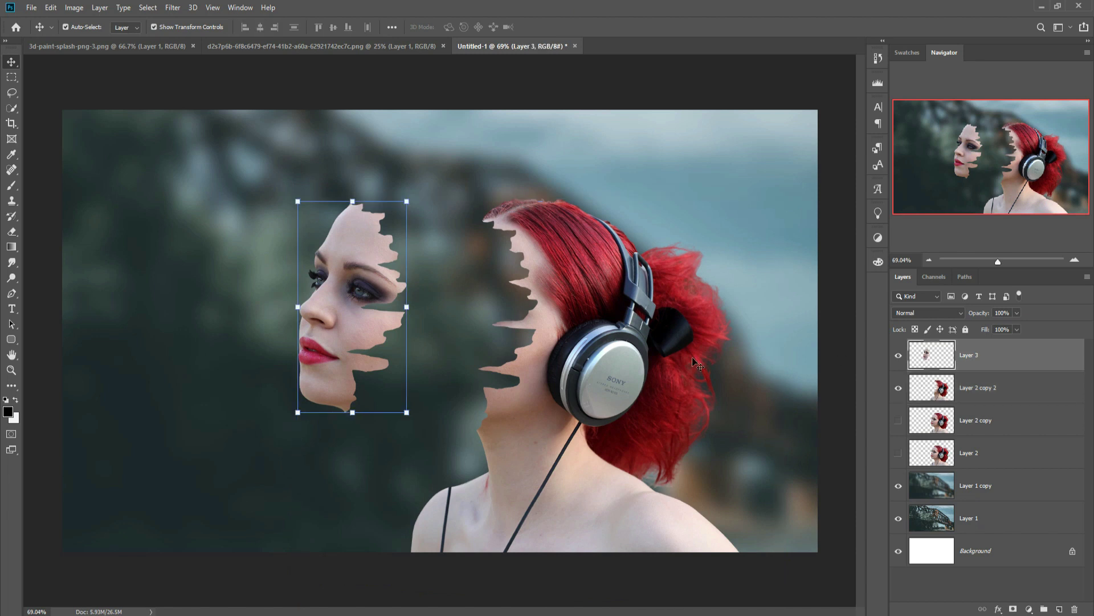
{"action": "left_click_drag", "start_coordinate": [362, 280], "coordinate": [358, 267]}
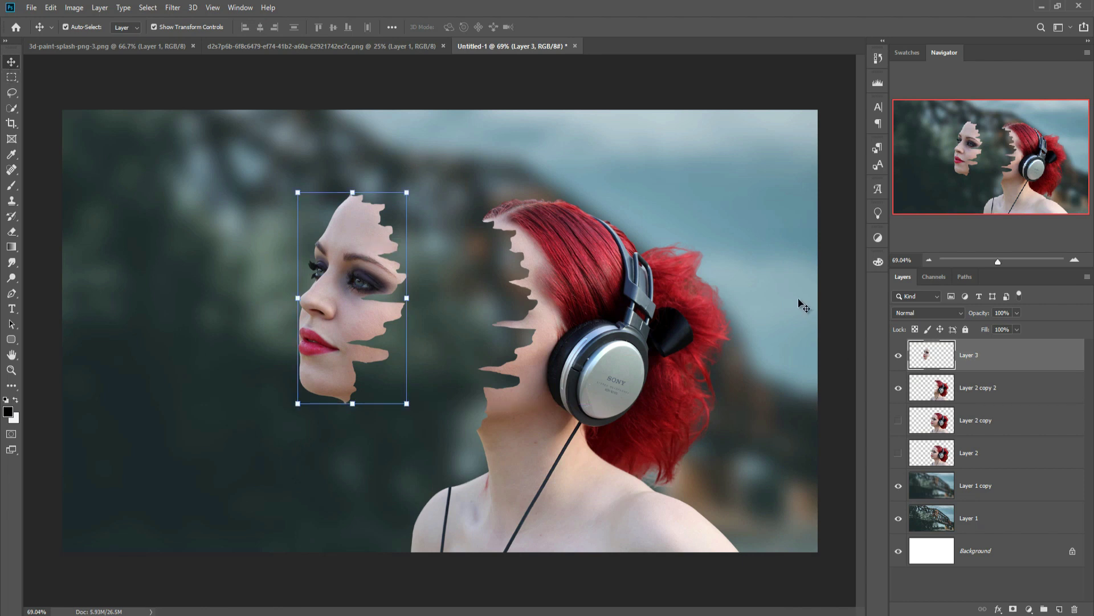
Add an empty layer beneath the sliced head layer and lasso a rounded selection around the jagged face opening, reaching toward the headphones.
{"action": "left_click", "coordinate": [992, 416]}
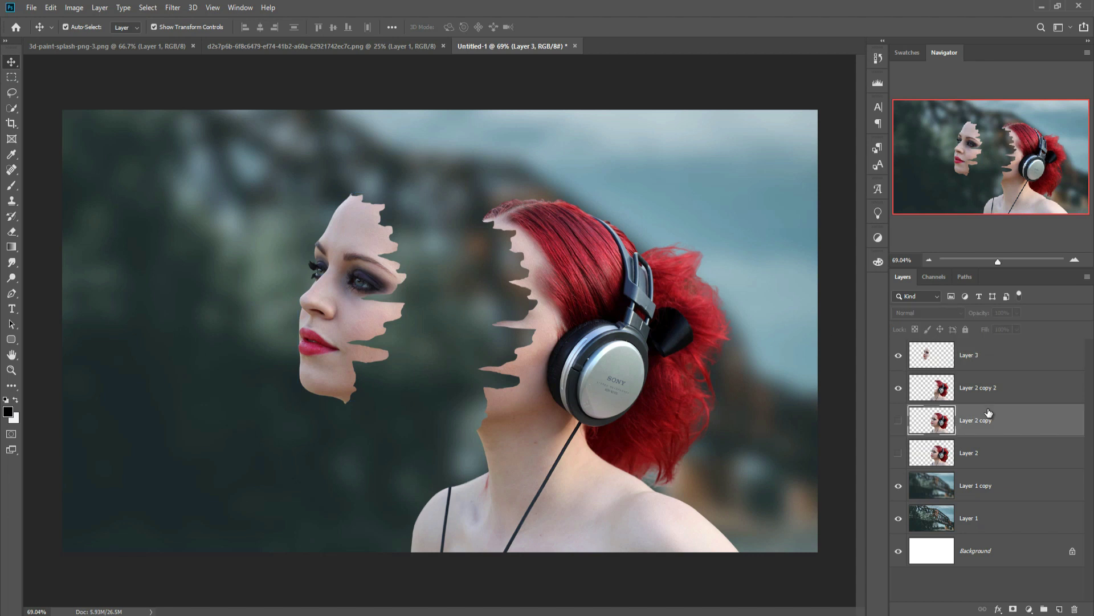
{"action": "left_click", "coordinate": [1060, 608]}
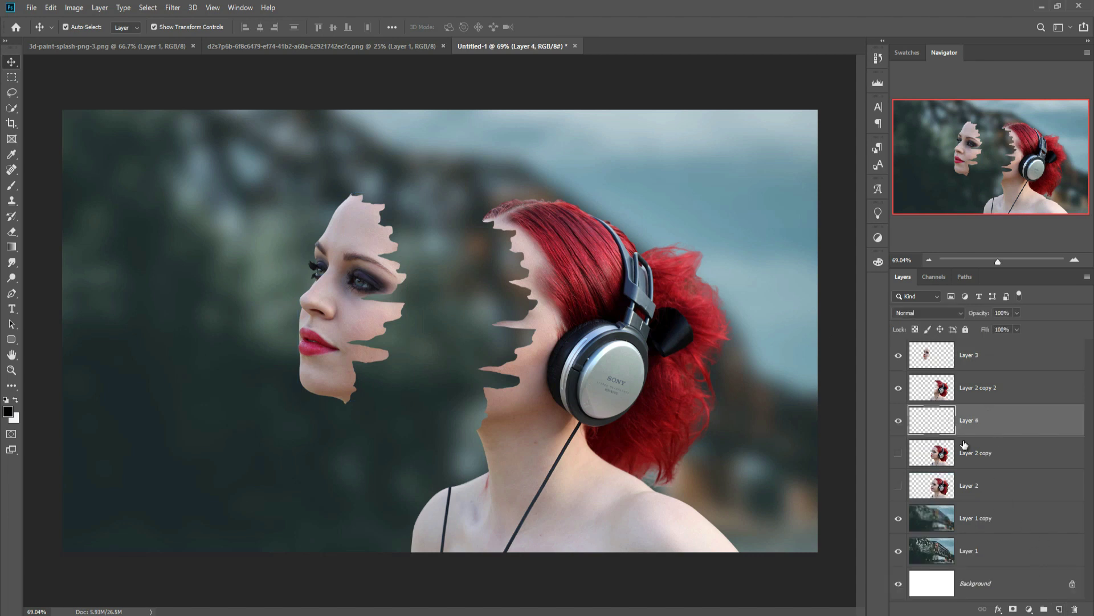
{"action": "left_click", "coordinate": [14, 193]}
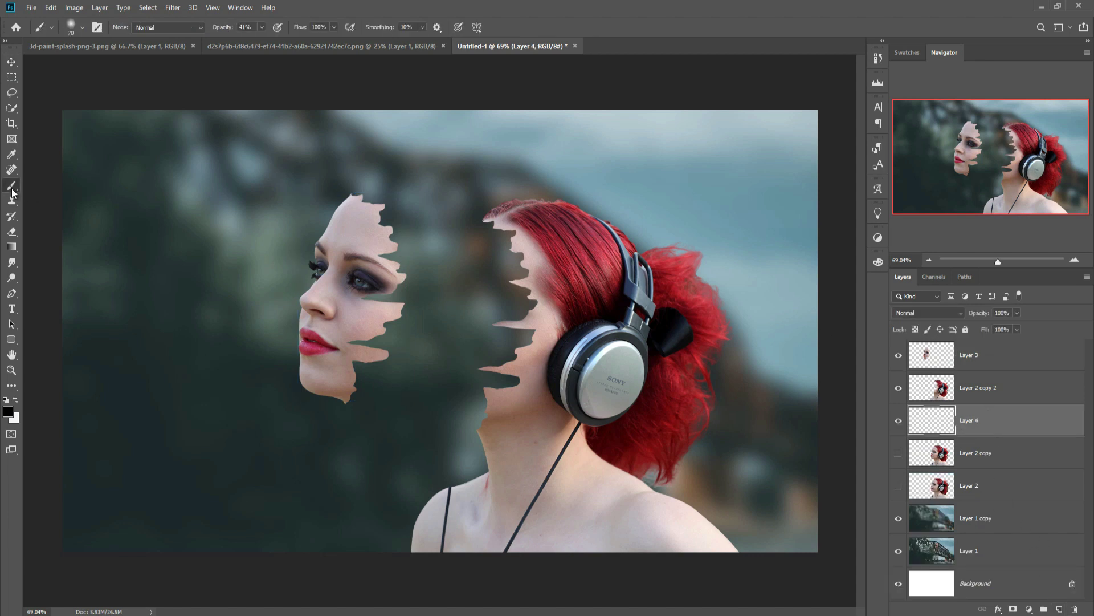
{"action": "left_click", "coordinate": [13, 94]}
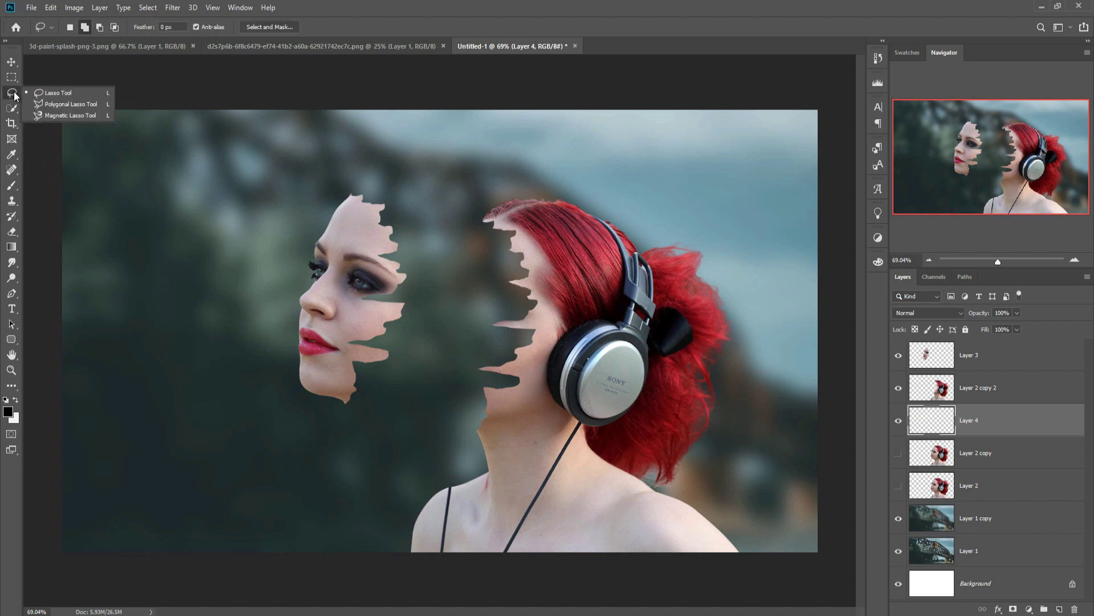
{"action": "left_click", "coordinate": [43, 94]}
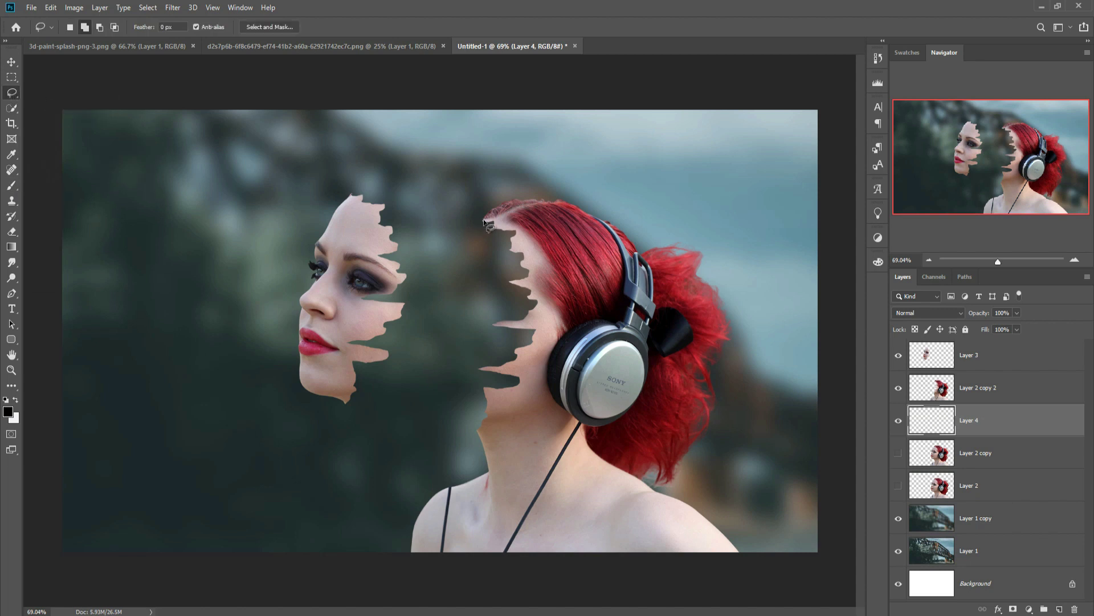
{"action": "mouse_move", "coordinate": [482, 219]}
{"action": "left_mouse_down"}
{"action": "mouse_move", "coordinate": [455, 276]}
{"action": "mouse_move", "coordinate": [440, 371]}
{"action": "mouse_move", "coordinate": [446, 401]}
{"action": "mouse_move", "coordinate": [478, 433]}
{"action": "left_mouse_up"}
{"action": "left_click", "coordinate": [84, 28]}
{"action": "mouse_move", "coordinate": [527, 415]}
{"action": "left_mouse_down"}
{"action": "mouse_move", "coordinate": [553, 366]}
{"action": "mouse_move", "coordinate": [563, 294]}
{"action": "mouse_move", "coordinate": [541, 224]}
{"action": "mouse_move", "coordinate": [516, 207]}
{"action": "mouse_move", "coordinate": [485, 228]}
{"action": "left_mouse_up"}
Fill the lassoed selection around the face opening with a dark reddish-brown Solid Color fill layer.
{"action": "left_click", "coordinate": [11, 63]}
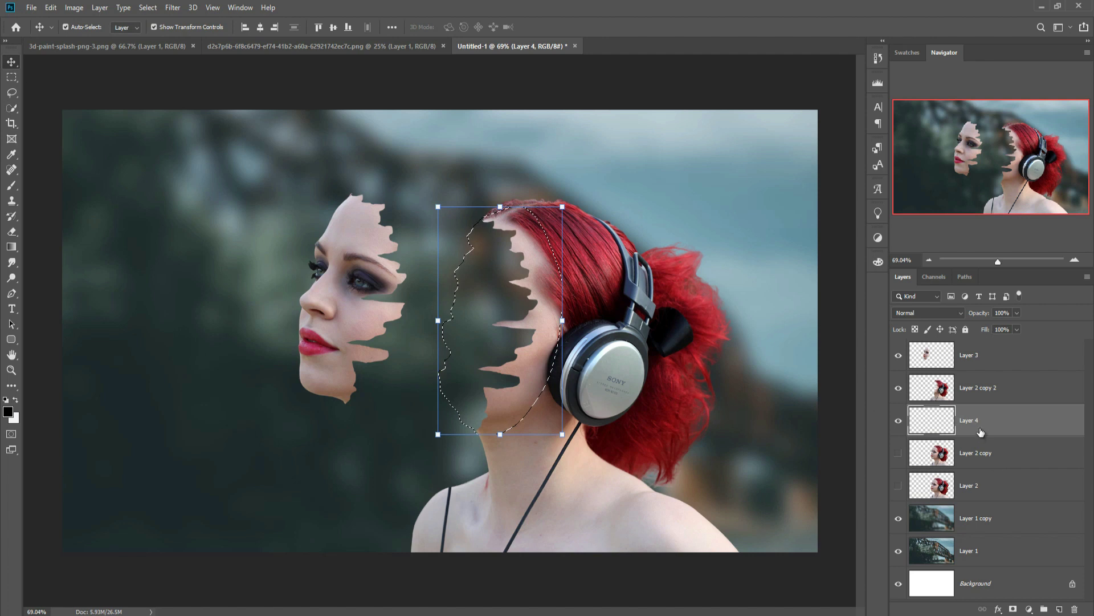
{"action": "left_click", "coordinate": [1028, 608]}
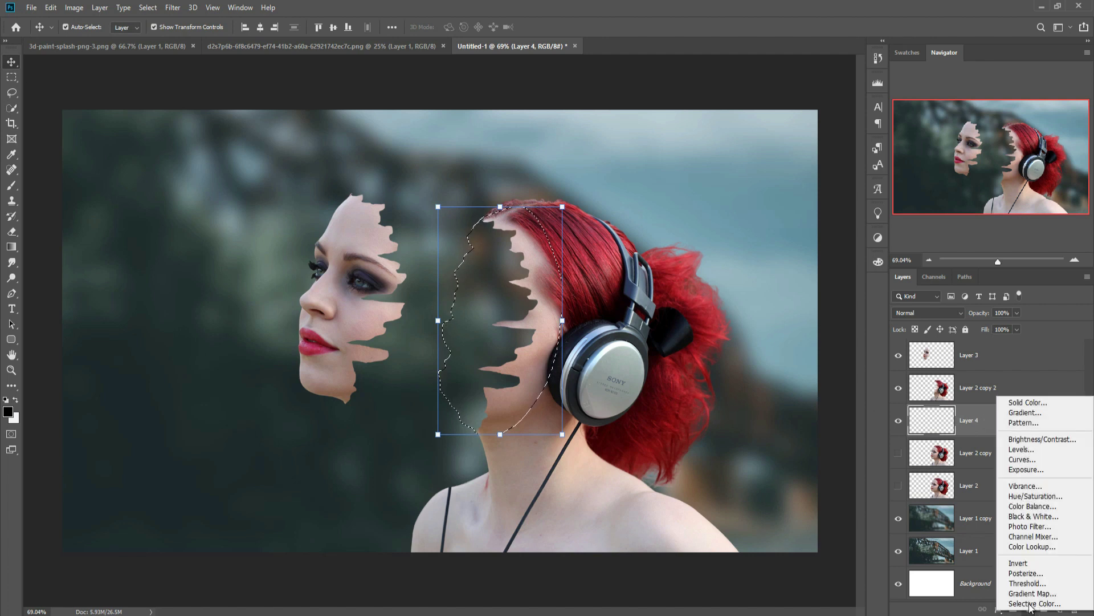
{"action": "left_click", "coordinate": [1015, 405]}
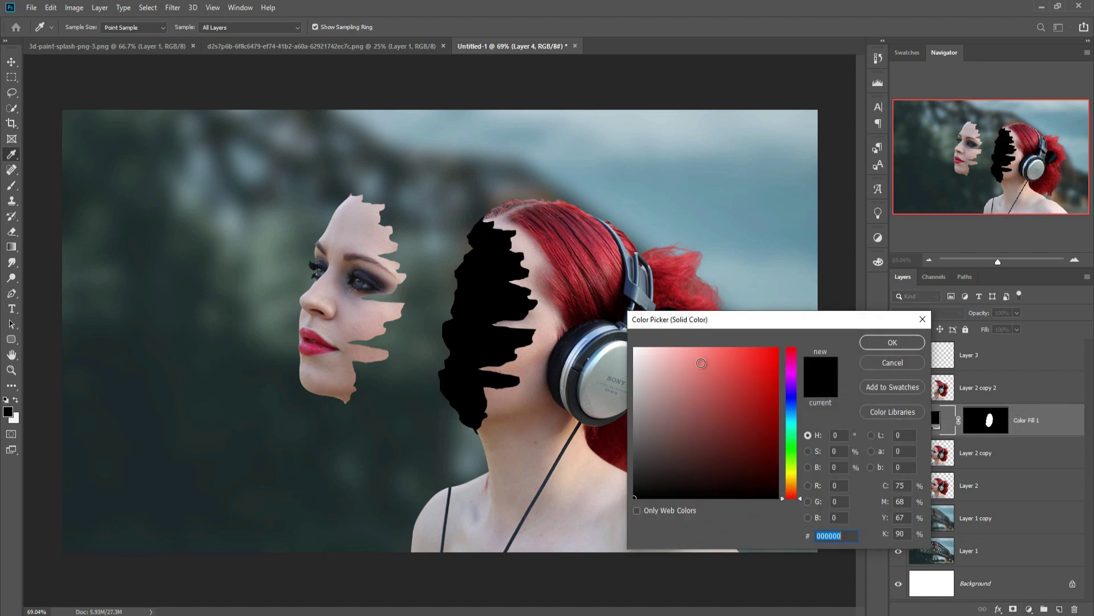
{"action": "left_click", "coordinate": [666, 445]}
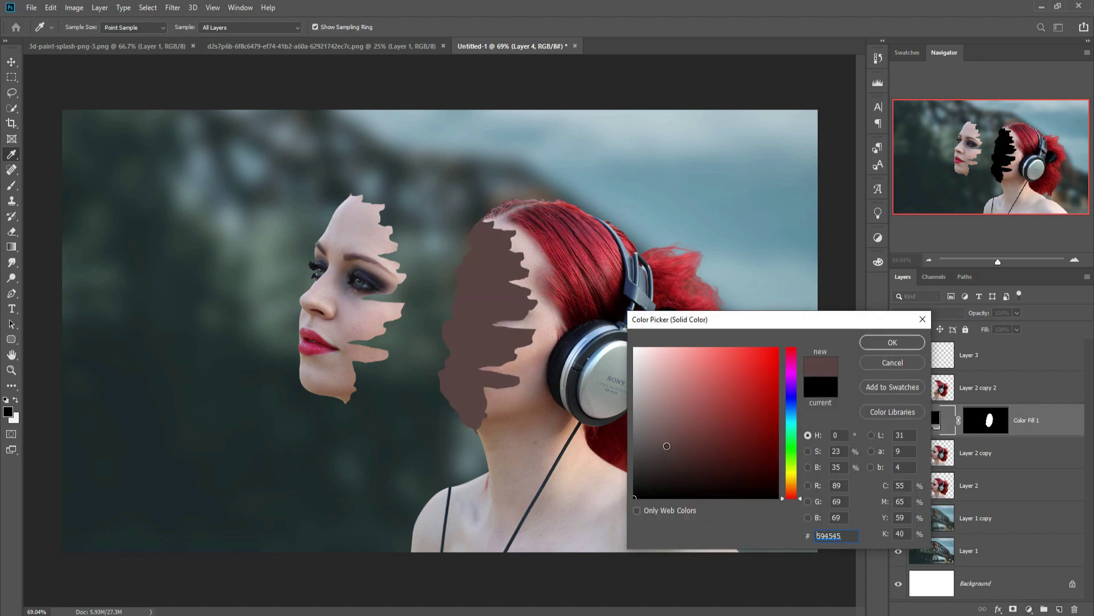
{"action": "left_click", "coordinate": [687, 461]}
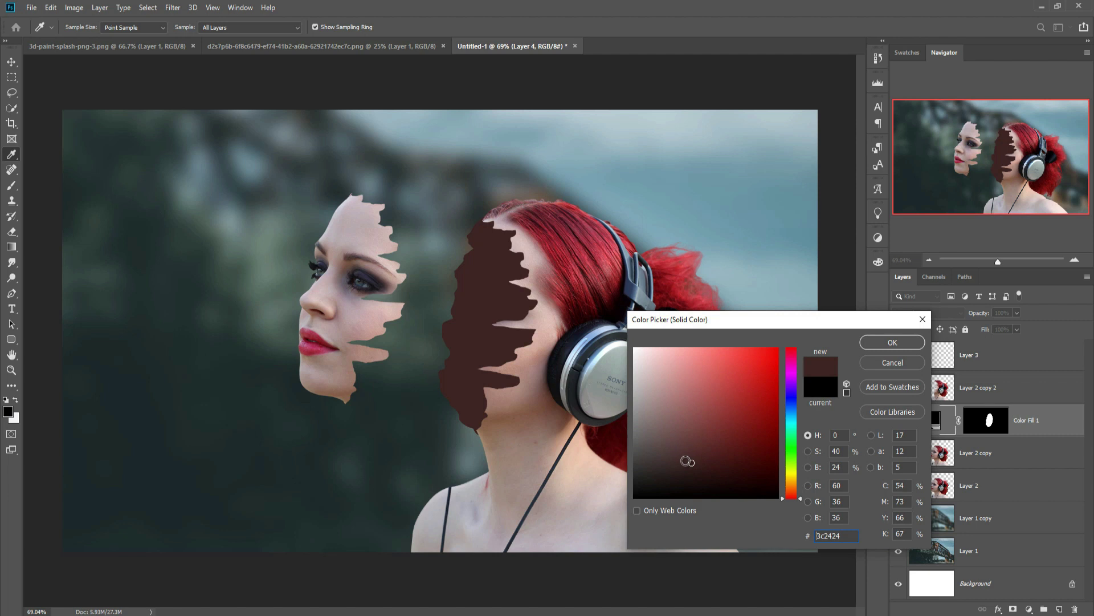
{"action": "mouse_move", "coordinate": [691, 462]}
{"action": "left_mouse_down"}
{"action": "mouse_move", "coordinate": [684, 449]}
{"action": "mouse_move", "coordinate": [688, 460]}
{"action": "left_mouse_up"}
{"action": "left_click", "coordinate": [874, 342]}
{"action": "key", "text": "v"}
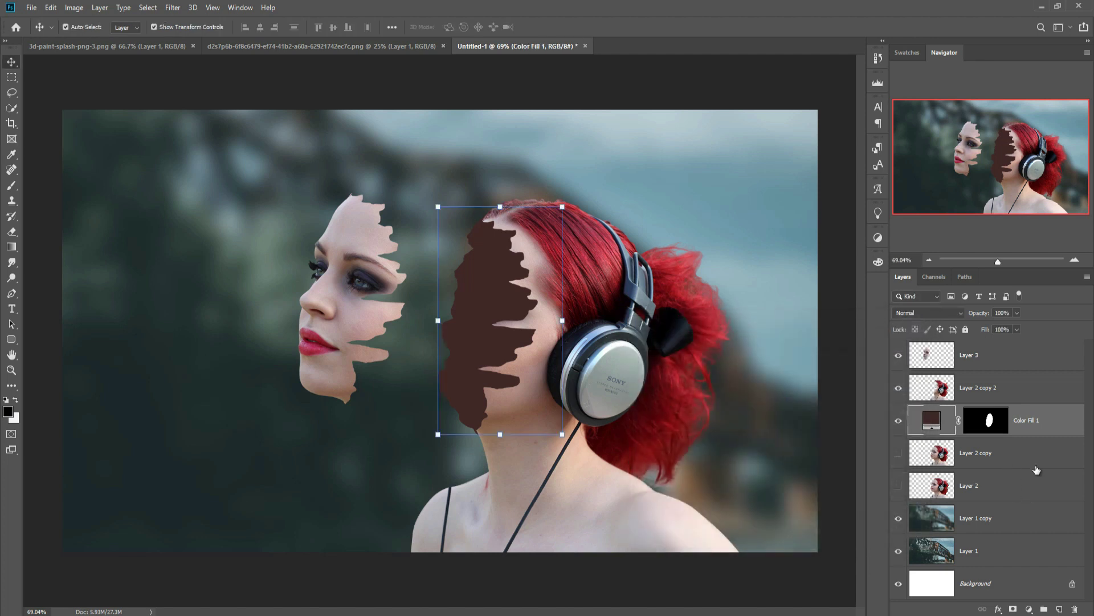
Add an empty layer above the brown fill and shade the opening's upper inner edge with a soft black brush at 41% opacity.
{"action": "left_click", "coordinate": [1058, 608]}
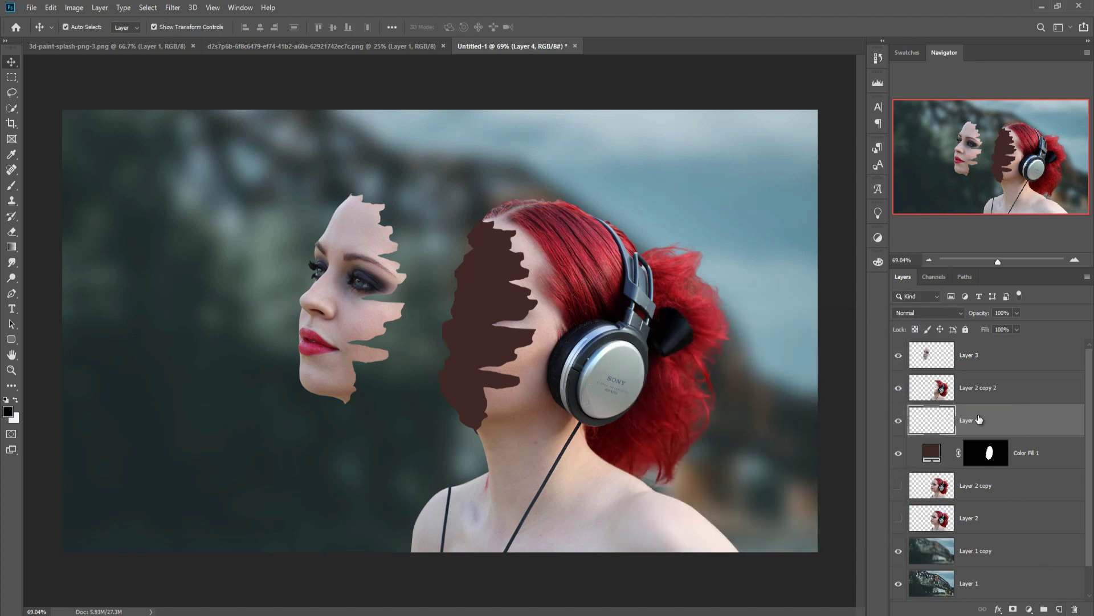
{"action": "left_click", "coordinate": [10, 188]}
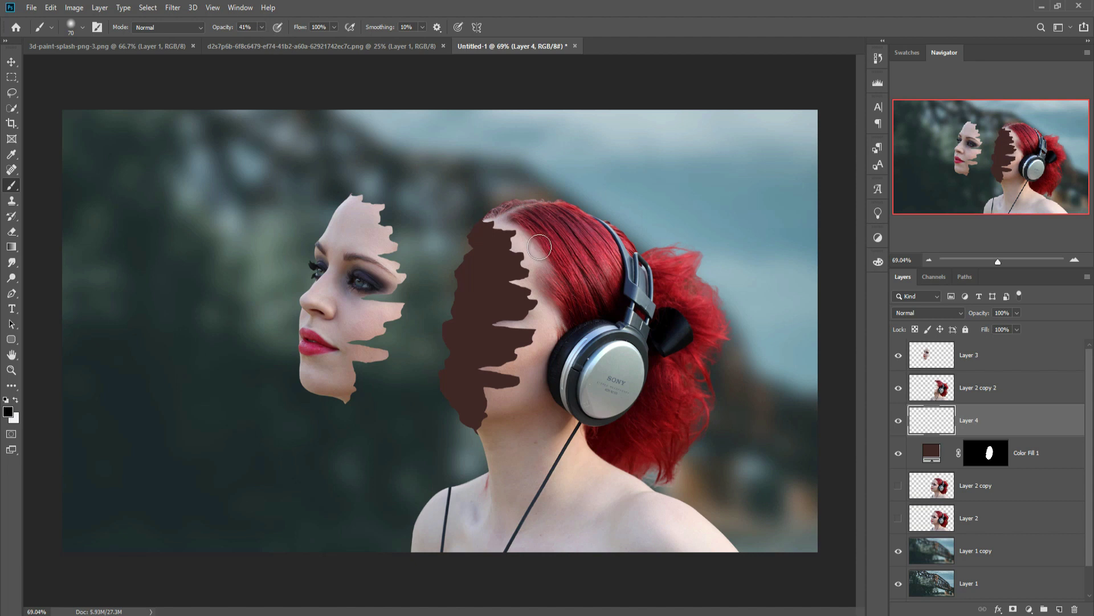
{"action": "key", "text": "bracketright"}
{"action": "key", "text": "bracketright"}
{"action": "key", "text": "bracketright"}
{"action": "key", "text": "bracketright"}
{"action": "key", "text": "bracketright"}
{"action": "key", "text": "bracketright"}
{"action": "key", "text": "bracketright"}
{"action": "key", "text": "bracketleft"}
{"action": "key", "text": "bracketleft"}
{"action": "key", "text": "bracketleft"}
{"action": "key", "text": "bracketleft"}
{"action": "key", "text": "bracketleft"}
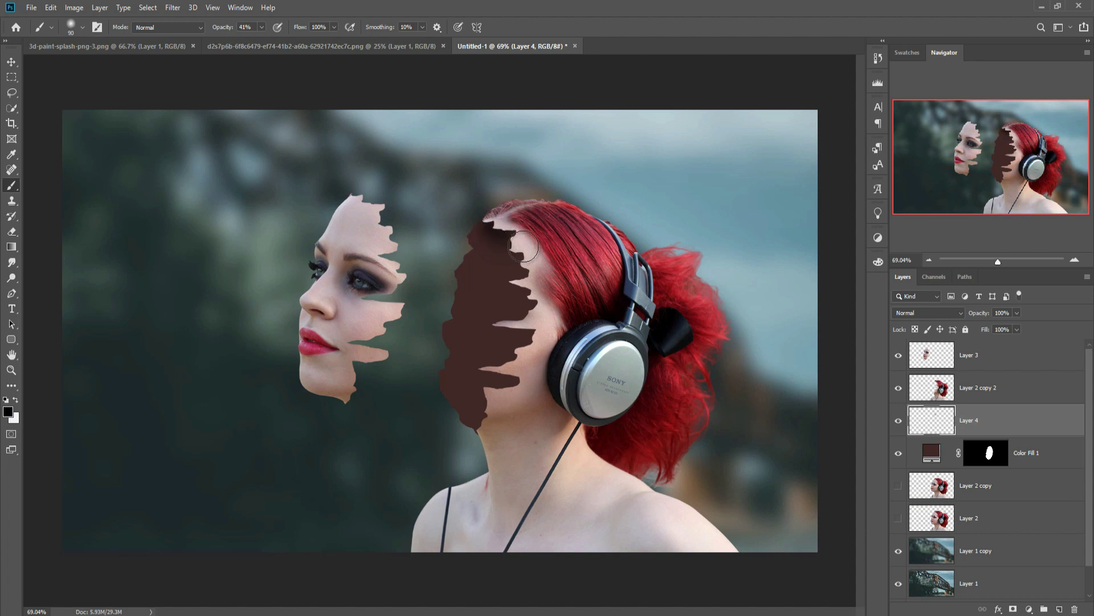
Enlarge the soft black brush to 250 px and extend the shading down the opening's inner edge to the chin.
{"action": "key", "text": "bracketright"}
{"action": "key", "text": "bracketright"}
{"action": "key", "text": "bracketright"}
{"action": "key", "text": "bracketright"}
{"action": "key", "text": "bracketright"}
{"action": "key", "text": "bracketright"}
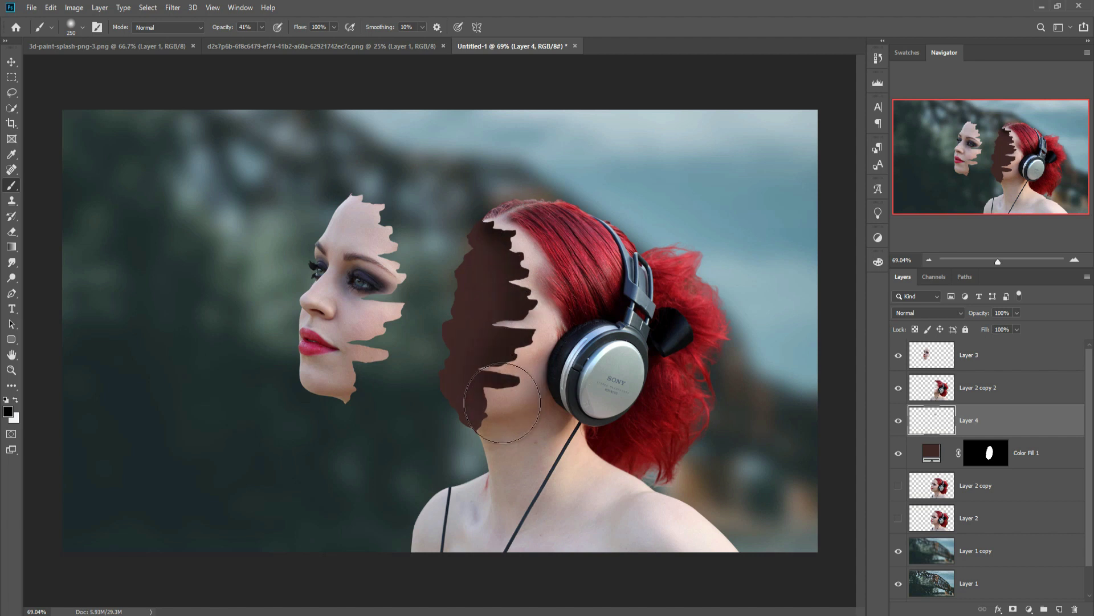
{"action": "left_click_drag", "start_coordinate": [491, 408], "coordinate": [474, 445]}
Clip the shading layer to the brown fill and darken the inside of the opening further from chin to forehead.
{"action": "right_click", "coordinate": [975, 411]}
{"action": "left_click", "coordinate": [925, 344]}
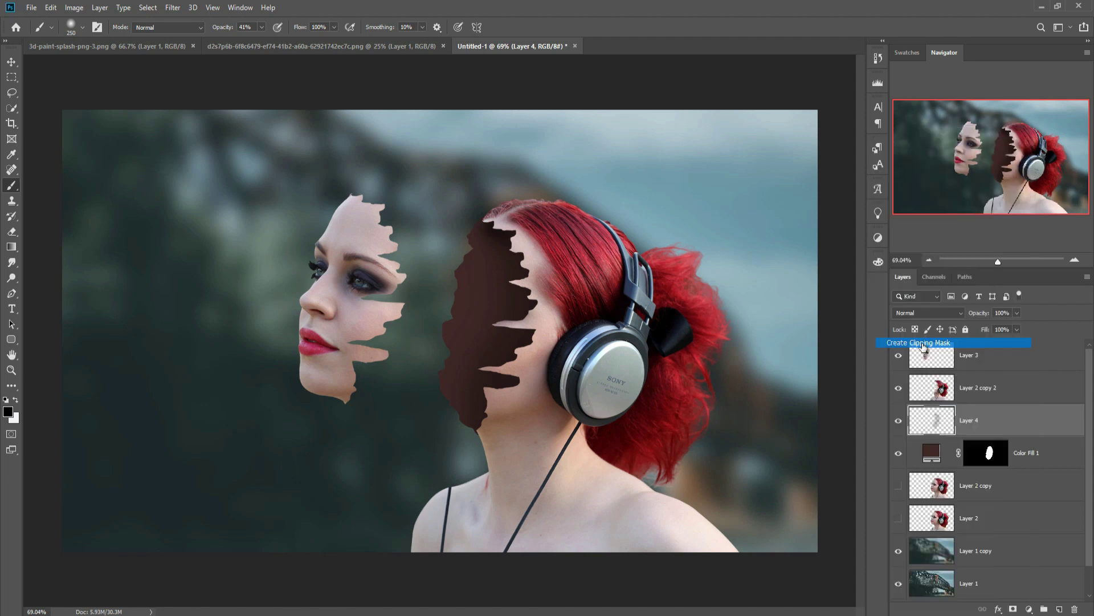
{"action": "mouse_move", "coordinate": [500, 409]}
{"action": "left_mouse_down"}
{"action": "mouse_move", "coordinate": [488, 436]}
{"action": "mouse_move", "coordinate": [535, 319]}
{"action": "mouse_move", "coordinate": [549, 240]}
{"action": "left_mouse_up"}
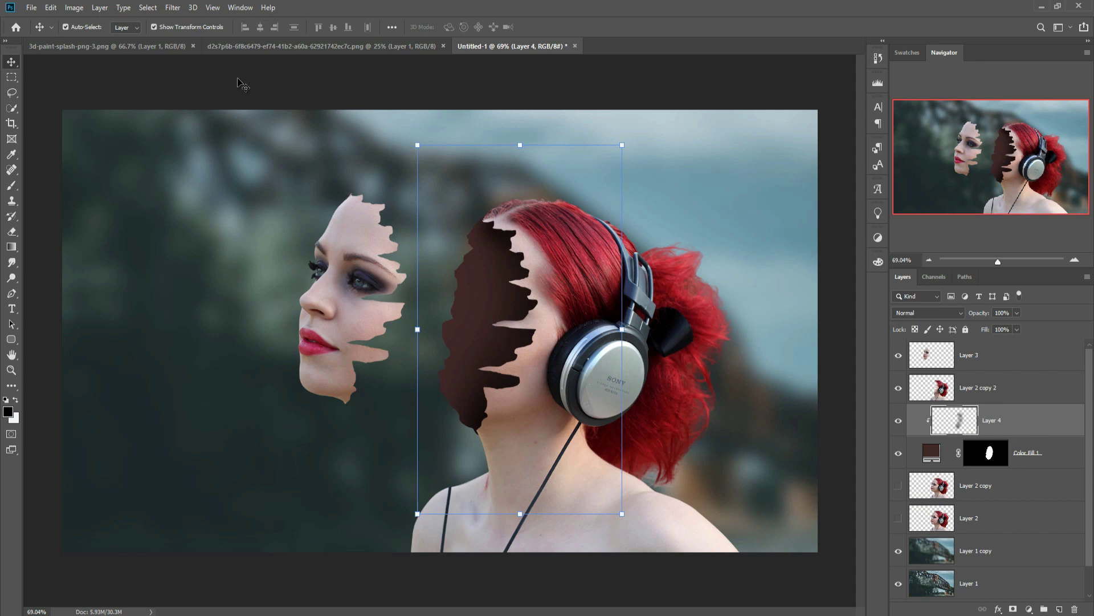
Open the Camera Raw Filter on the sliced head layer and set Contrast +17, Shadows -18, Blacks -19 and Saturation +38.
{"action": "left_click", "coordinate": [369, 292]}
{"action": "left_click", "coordinate": [589, 259]}
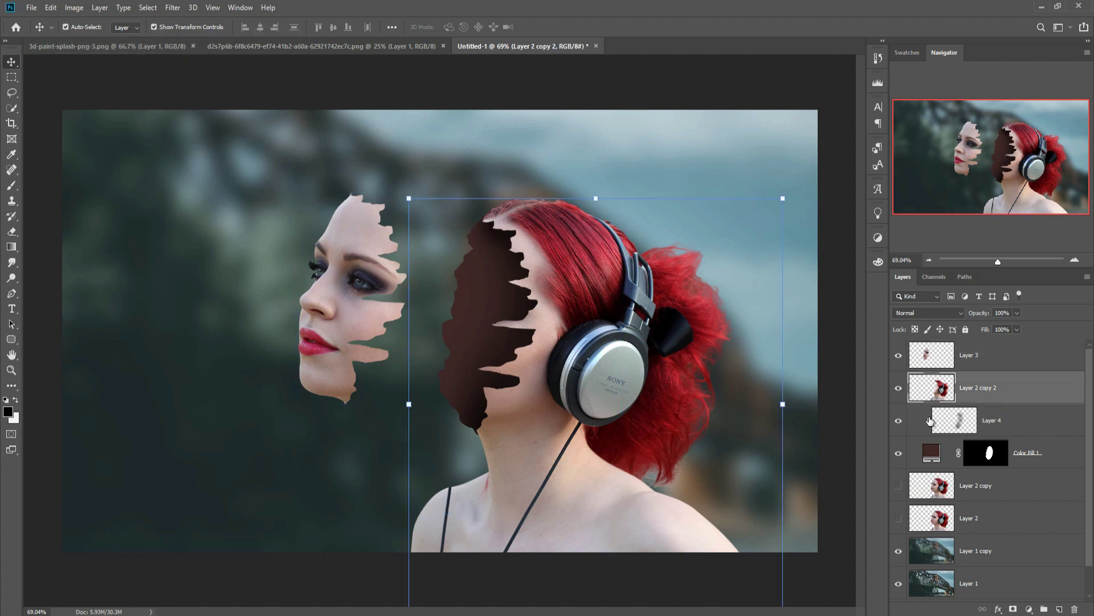
{"action": "left_click", "coordinate": [173, 10]}
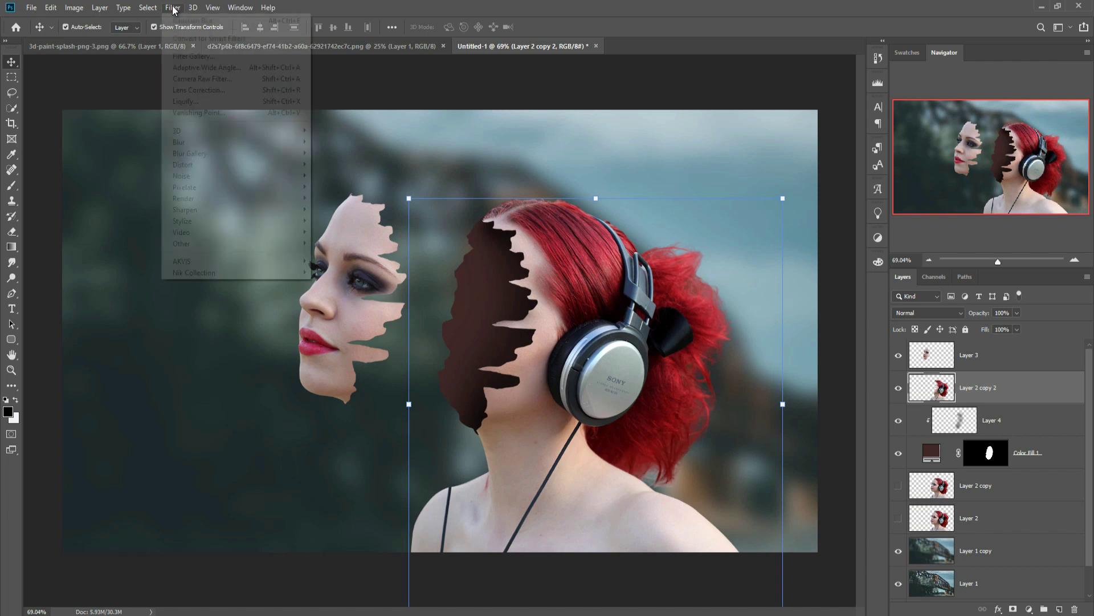
{"action": "left_click", "coordinate": [182, 80]}
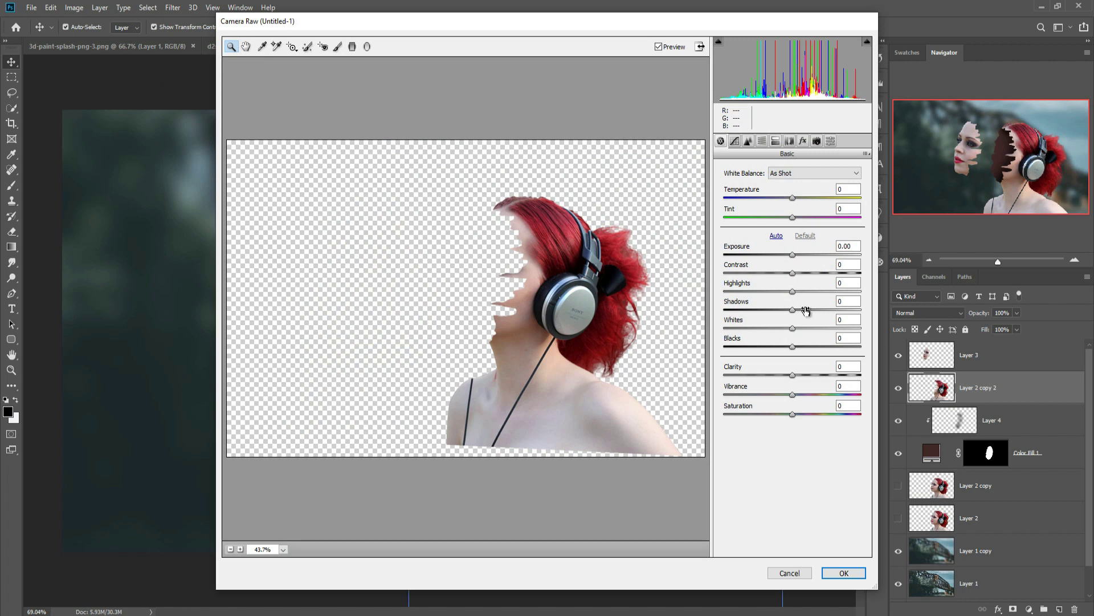
{"action": "left_click_drag", "start_coordinate": [795, 273], "coordinate": [805, 274]}
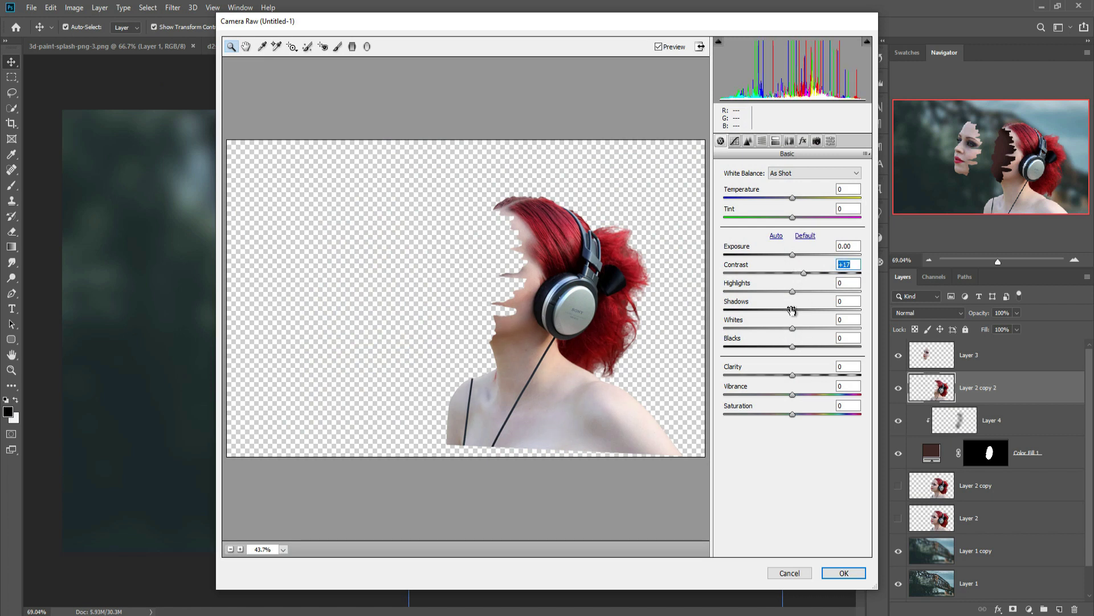
{"action": "left_click_drag", "start_coordinate": [793, 309], "coordinate": [781, 310]}
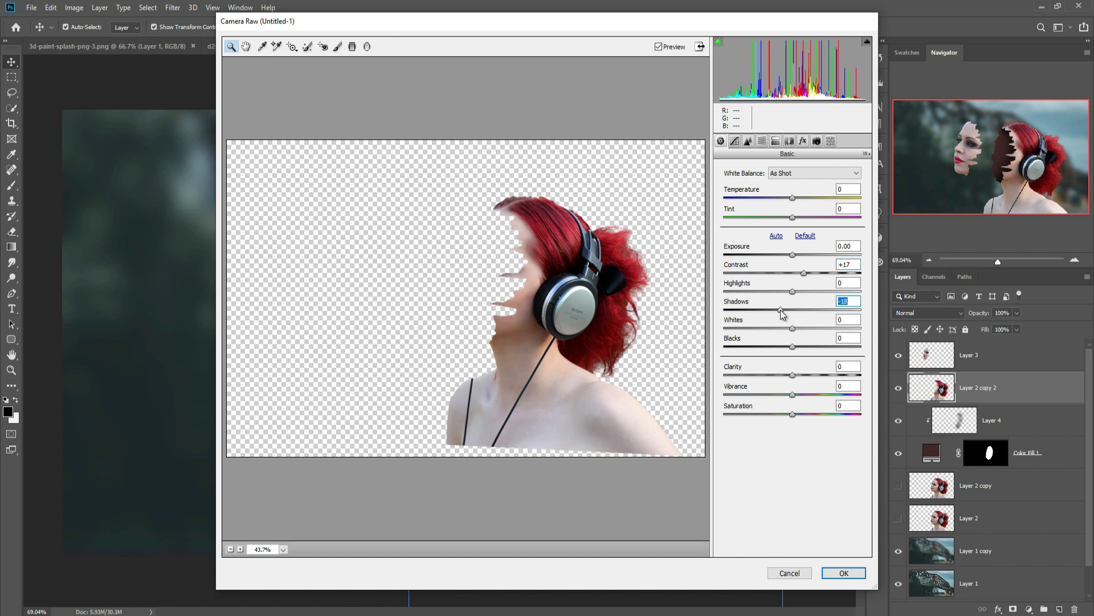
{"action": "left_click_drag", "start_coordinate": [793, 346], "coordinate": [780, 350]}
{"action": "left_click_drag", "start_coordinate": [793, 414], "coordinate": [819, 416]}
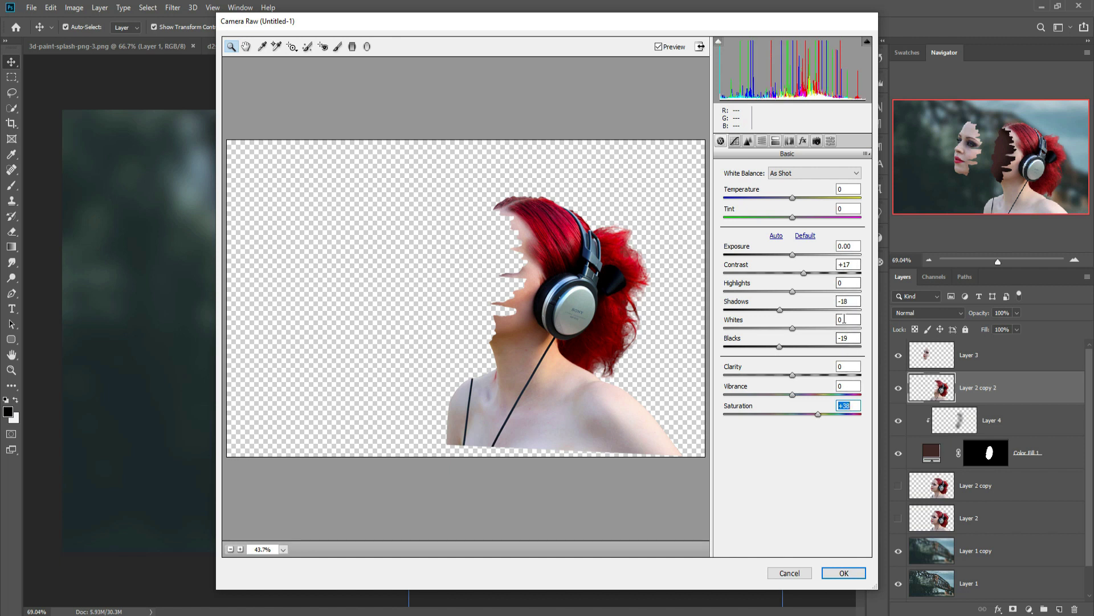
Set the head's Contrast to +21, Highlights to -13 and Exposure to -0.20, and apply the Camera Raw adjustments.
{"action": "left_click", "coordinate": [792, 292]}
{"action": "left_click_drag", "start_coordinate": [791, 291], "coordinate": [790, 254]}
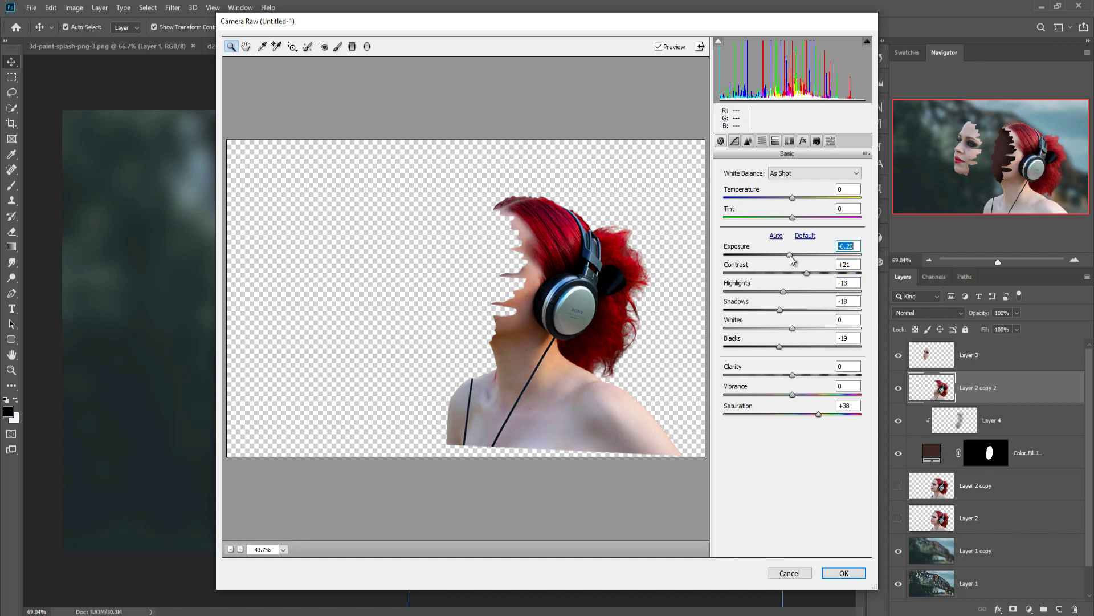
{"action": "left_click", "coordinate": [844, 573]}
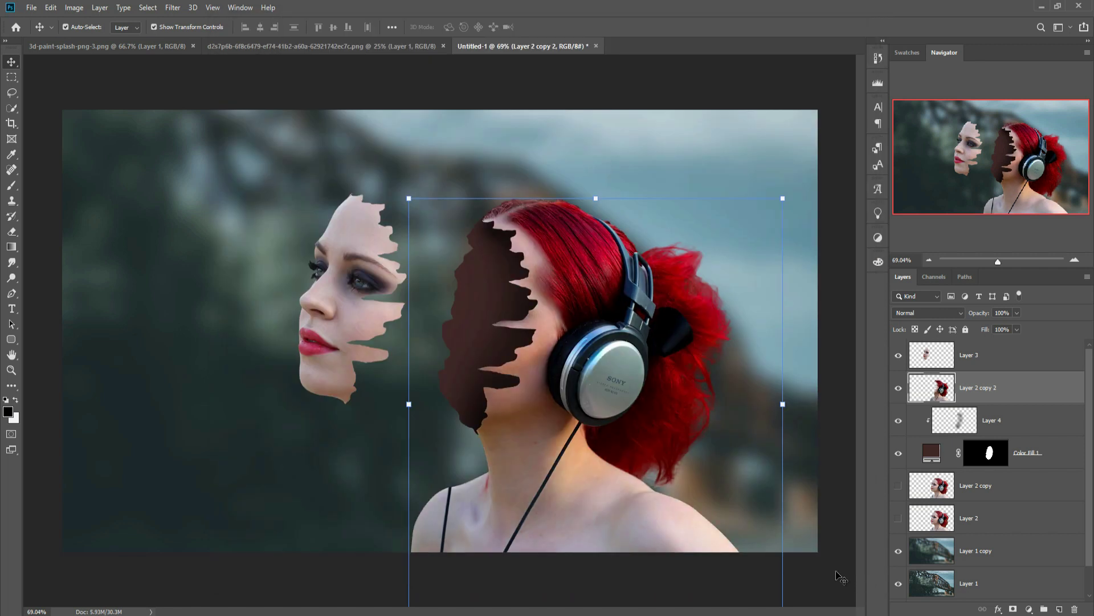
Apply the Camera Raw Filter to the separated face layer with Exposure -0.30, Contrast +26, Shadows -14, Blacks -7 and Saturation about +43.
{"action": "left_click", "coordinate": [937, 353]}
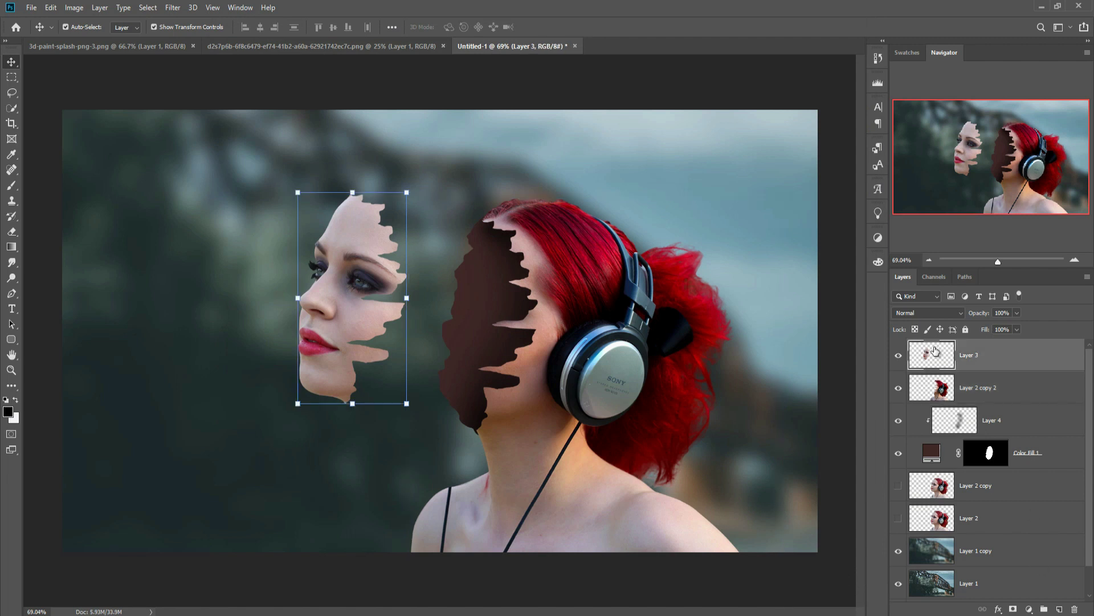
{"action": "left_click", "coordinate": [172, 8]}
{"action": "left_click", "coordinate": [228, 78]}
{"action": "left_click_drag", "start_coordinate": [794, 254], "coordinate": [811, 272]}
{"action": "left_click_drag", "start_coordinate": [793, 311], "coordinate": [788, 346]}
{"action": "left_click_drag", "start_coordinate": [792, 414], "coordinate": [817, 416]}
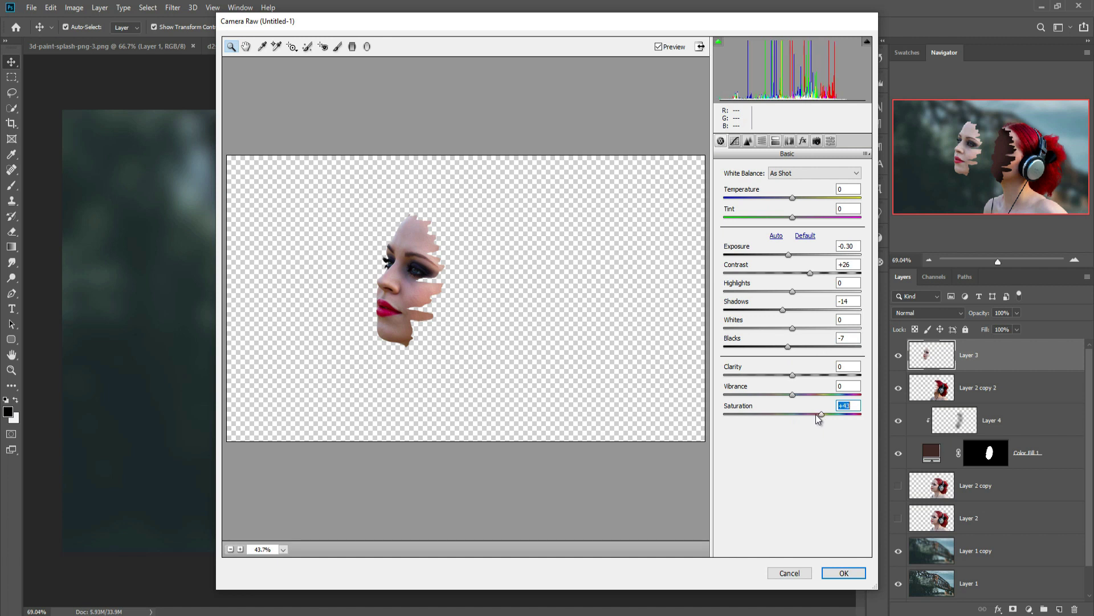
{"action": "left_click", "coordinate": [843, 572]}
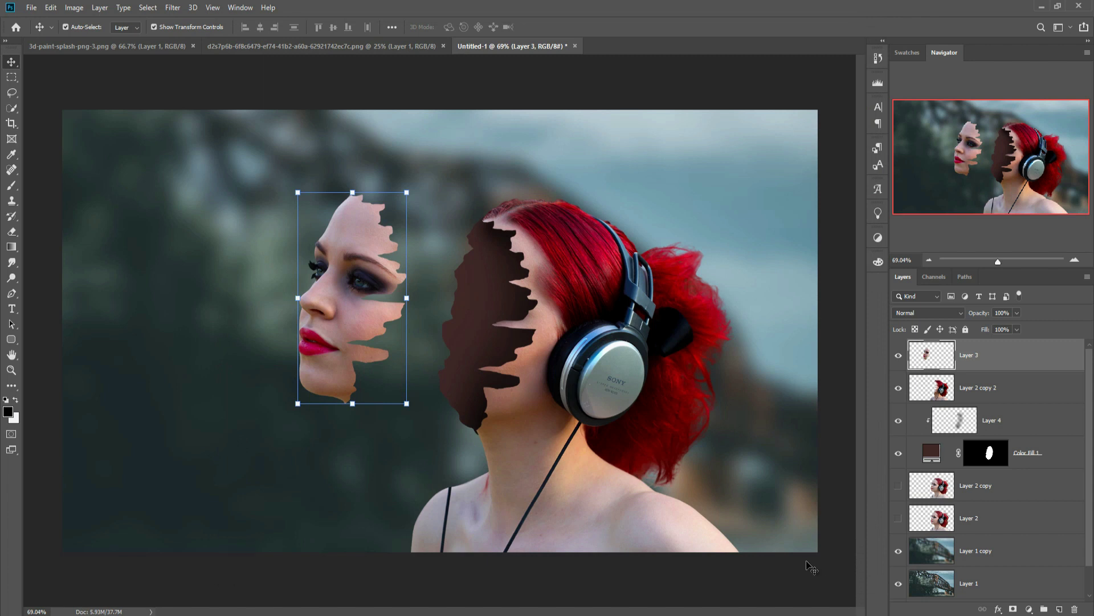
In 3d-paint-splash-png-3.png, lasso the upper-right arm of the red splash together with its droplets.
{"action": "left_click", "coordinate": [286, 47]}
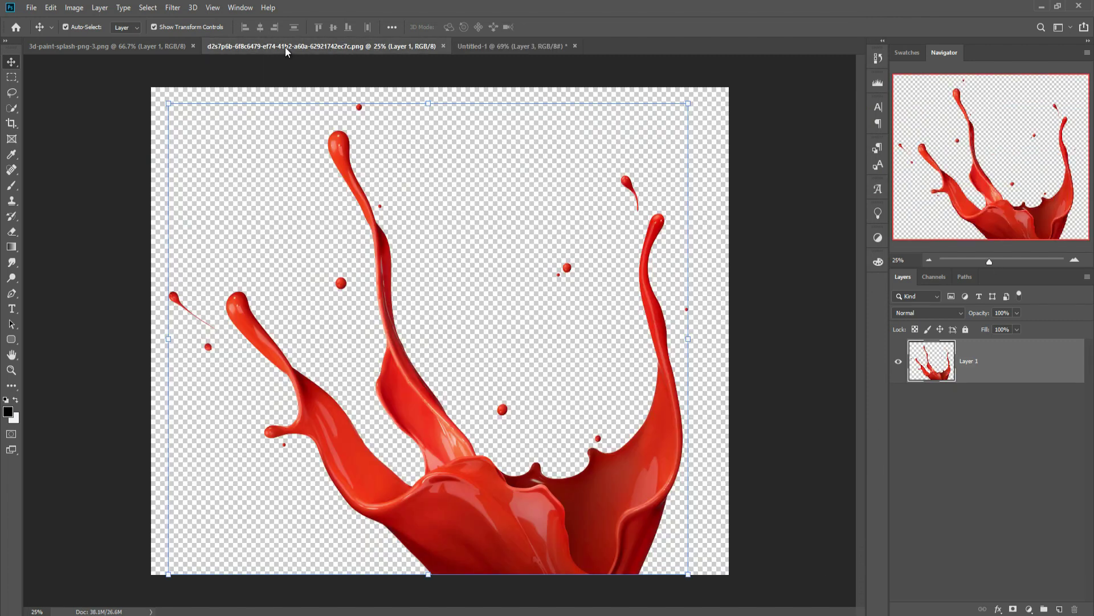
{"action": "left_click", "coordinate": [118, 47]}
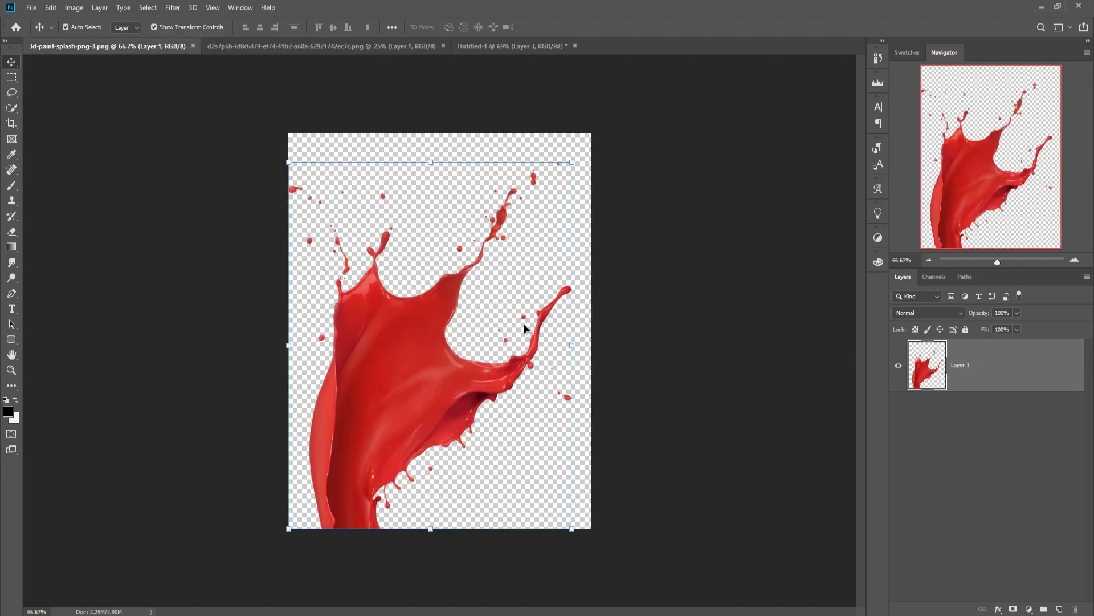
{"action": "left_click_drag", "start_coordinate": [11, 93], "coordinate": [64, 96]}
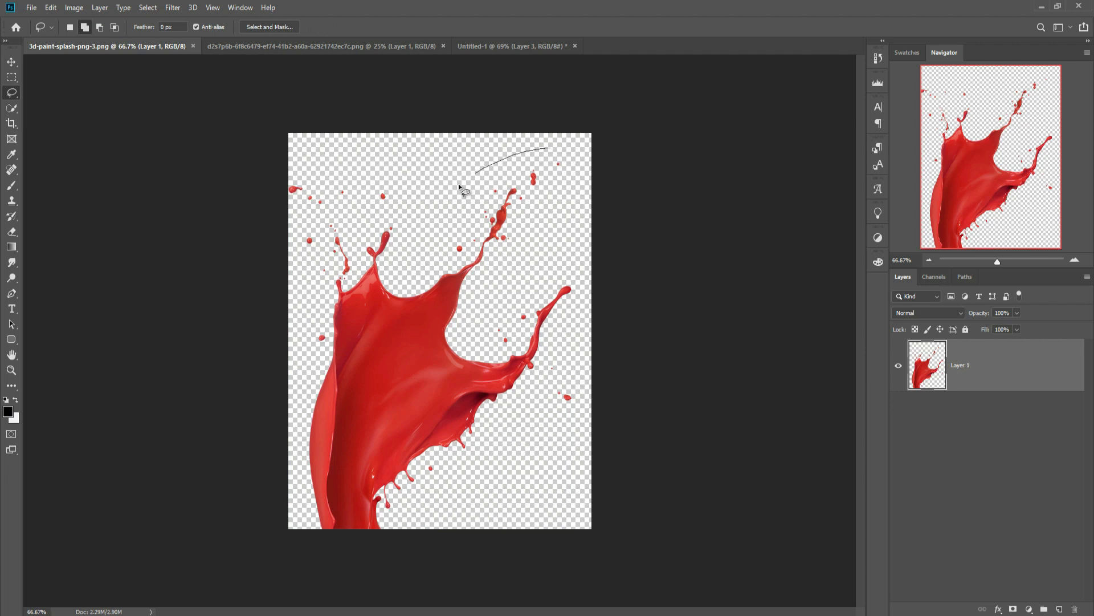
{"action": "mouse_move", "coordinate": [405, 286]}
{"action": "left_mouse_down"}
{"action": "mouse_move", "coordinate": [433, 335]}
{"action": "mouse_move", "coordinate": [465, 337]}
{"action": "mouse_move", "coordinate": [532, 292]}
{"action": "mouse_move", "coordinate": [579, 211]}
{"action": "mouse_move", "coordinate": [578, 157]}
{"action": "mouse_move", "coordinate": [544, 151]}
{"action": "left_mouse_up"}
Float the splash document, copy the selected splash arm into the Untitled-1 composite, and dock the splash document again.
{"action": "left_click", "coordinate": [11, 61]}
{"action": "mouse_move", "coordinate": [88, 47]}
{"action": "left_mouse_down"}
{"action": "mouse_move", "coordinate": [85, 92]}
{"action": "mouse_move", "coordinate": [704, 90]}
{"action": "left_mouse_up"}
{"action": "mouse_move", "coordinate": [785, 272]}
{"action": "left_mouse_down"}
{"action": "mouse_move", "coordinate": [758, 260]}
{"action": "mouse_move", "coordinate": [578, 293]}
{"action": "mouse_move", "coordinate": [733, 242]}
{"action": "mouse_move", "coordinate": [819, 236]}
{"action": "mouse_move", "coordinate": [264, 146]}
{"action": "left_mouse_up"}
{"action": "left_click", "coordinate": [316, 47]}
{"action": "left_click_drag", "start_coordinate": [821, 228], "coordinate": [430, 222]}
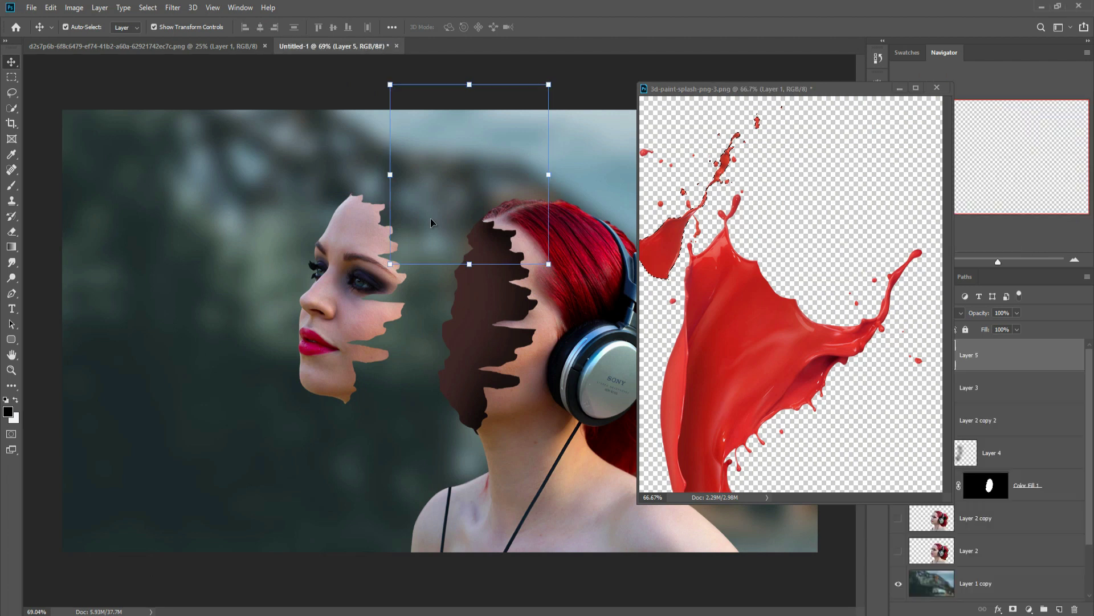
{"action": "left_click_drag", "start_coordinate": [809, 87], "coordinate": [751, 51]}
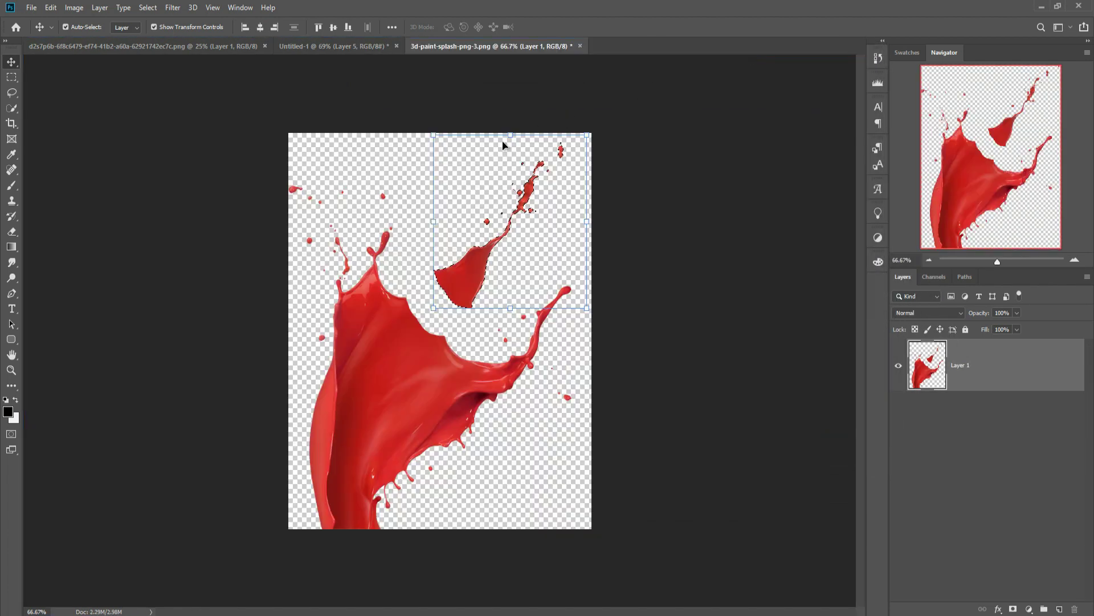
{"action": "left_click", "coordinate": [301, 46]}
Rotate the splash piece about 61.78 degrees, scale it to 53.25% and place it between the face's cheek and the head opening.
{"action": "left_click_drag", "start_coordinate": [557, 80], "coordinate": [593, 207]}
{"action": "left_click_drag", "start_coordinate": [413, 169], "coordinate": [404, 325]}
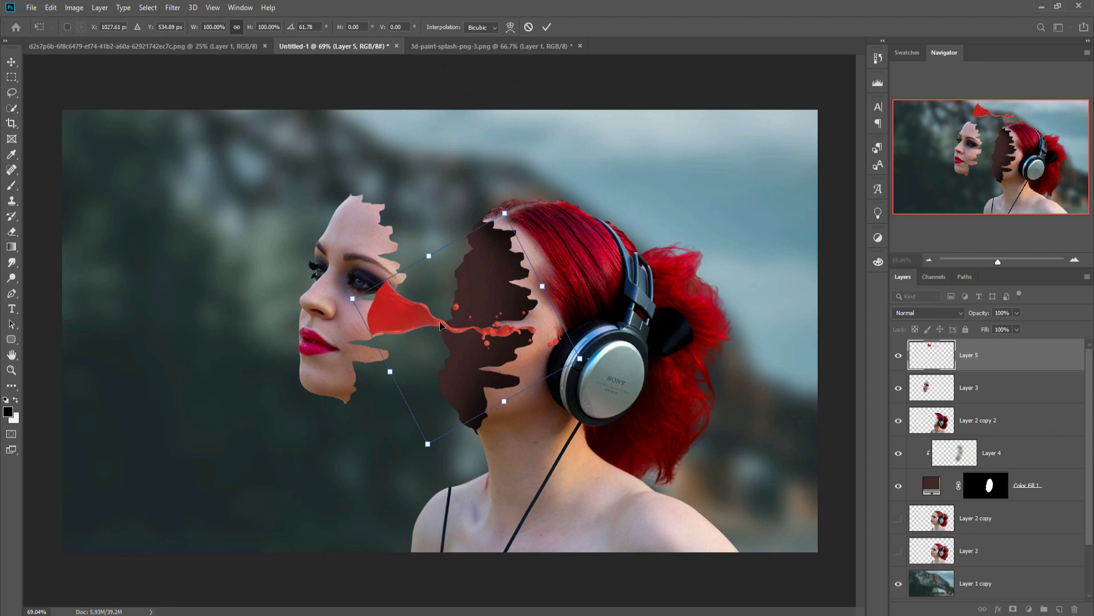
{"action": "left_click_drag", "start_coordinate": [581, 360], "coordinate": [473, 329]}
{"action": "left_click_drag", "start_coordinate": [411, 318], "coordinate": [426, 317]}
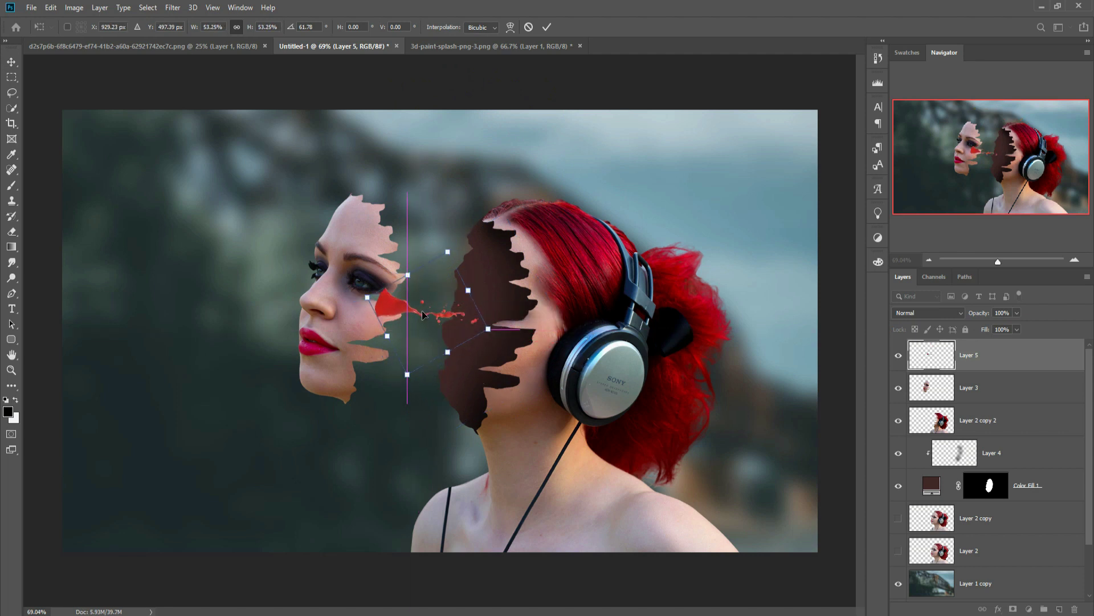
Fine-tune the splash's rotation to 62.48 degrees, enlarge it to about 62.93% by 66.79% reaching into the opening, and apply the transform.
{"action": "left_click_drag", "start_coordinate": [452, 239], "coordinate": [450, 229]}
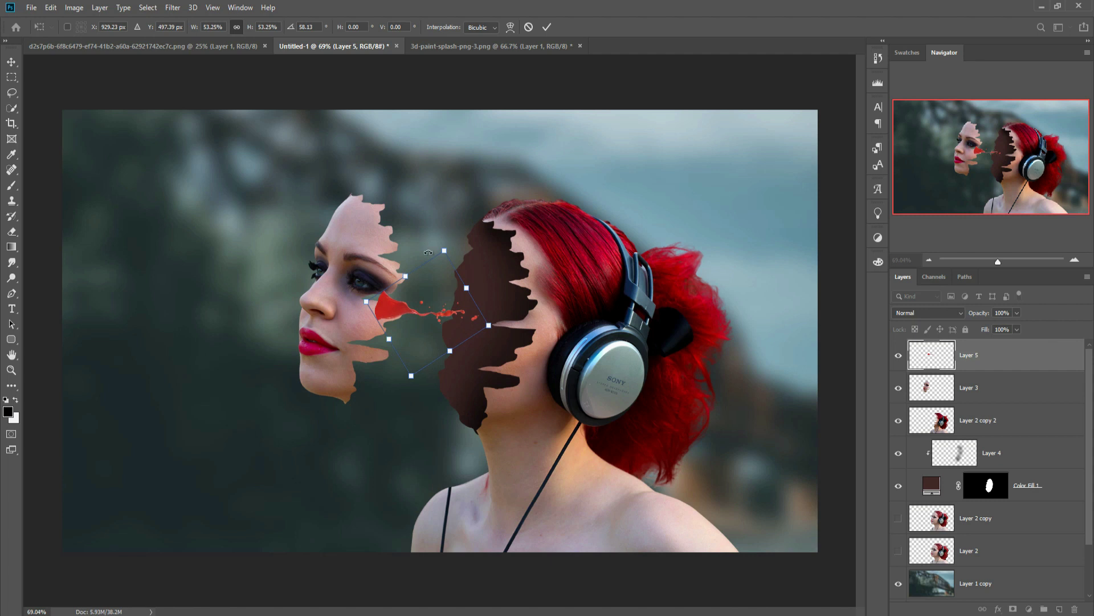
{"action": "left_click_drag", "start_coordinate": [420, 316], "coordinate": [416, 317]}
{"action": "left_click_drag", "start_coordinate": [454, 231], "coordinate": [460, 233]}
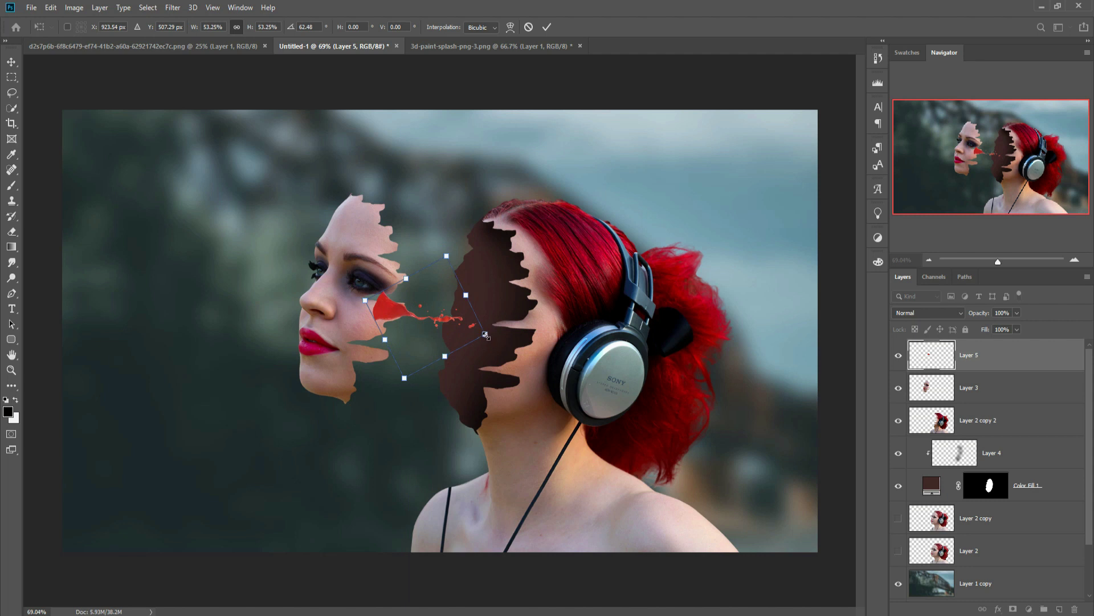
{"action": "left_click_drag", "start_coordinate": [490, 336], "coordinate": [514, 338]}
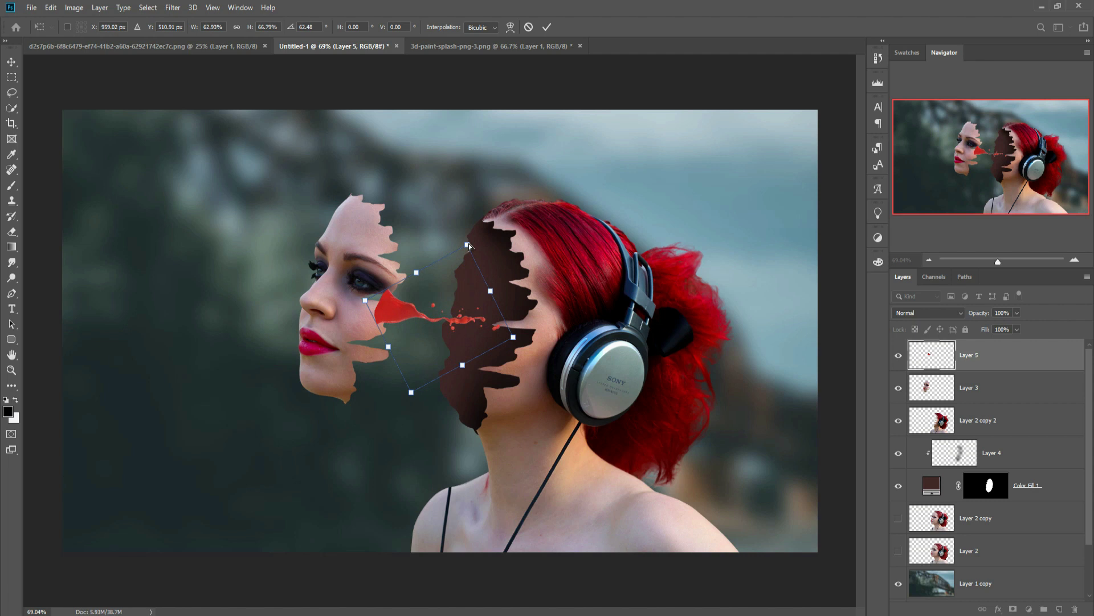
{"action": "left_click", "coordinate": [547, 27]}
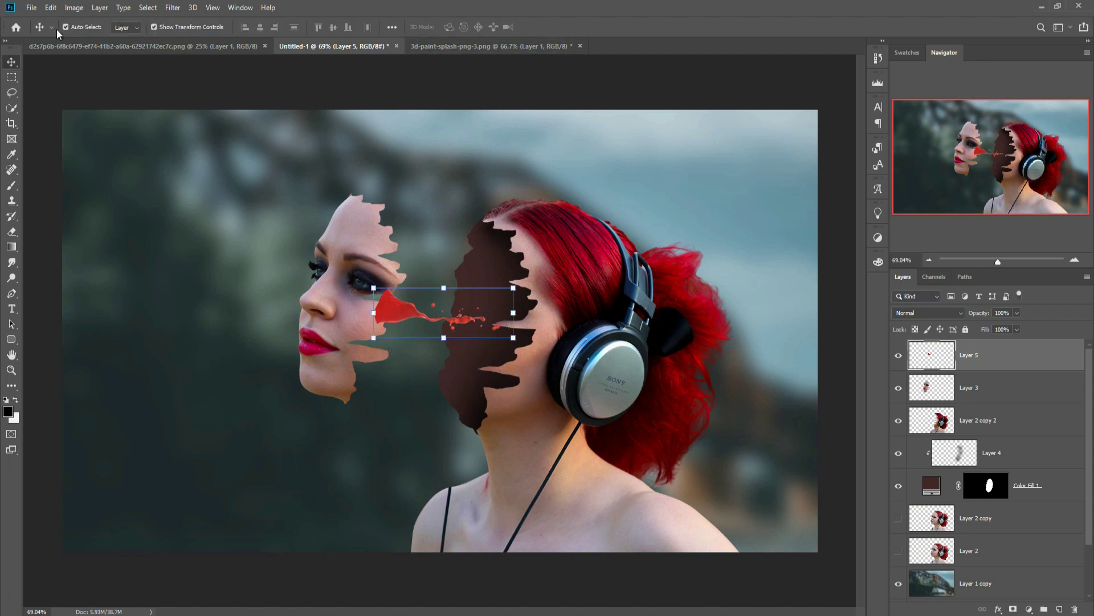
Warp the splash piece so its wide end narrows to meet the cheek's edge, apply the warp and nudge the piece slightly down.
{"action": "left_click", "coordinate": [50, 8]}
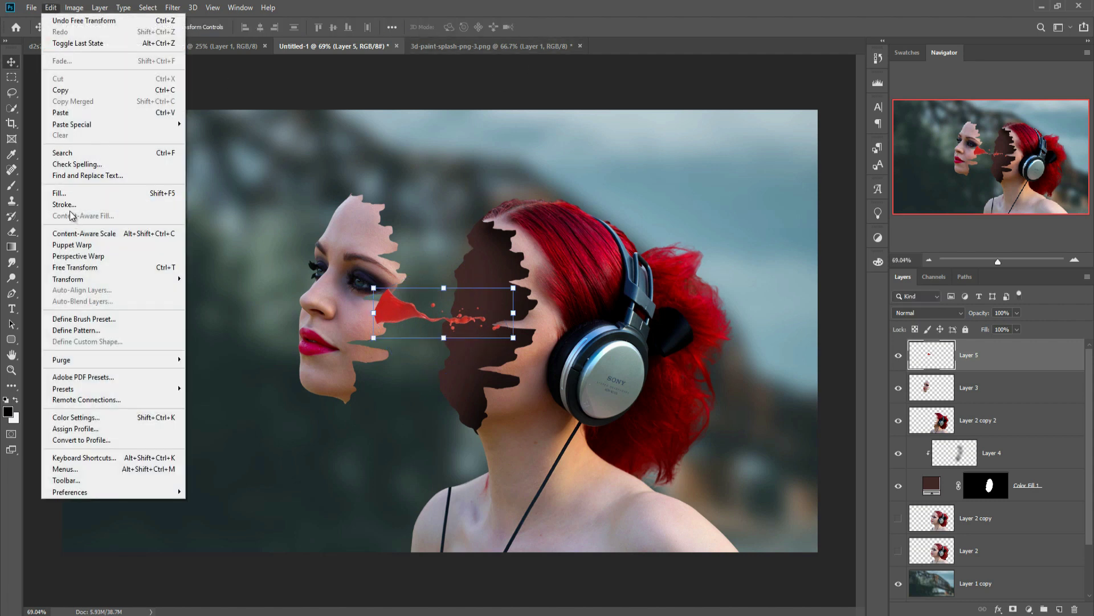
{"action": "mouse_move", "coordinate": [68, 279]}
{"action": "left_click", "coordinate": [196, 355]}
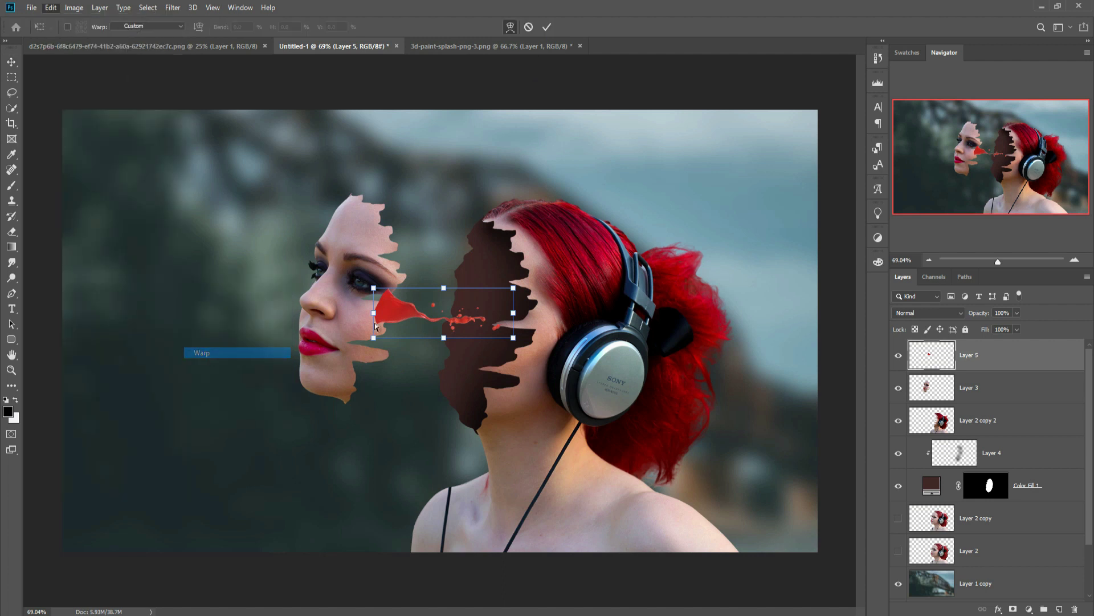
{"action": "left_click_drag", "start_coordinate": [391, 297], "coordinate": [398, 310]}
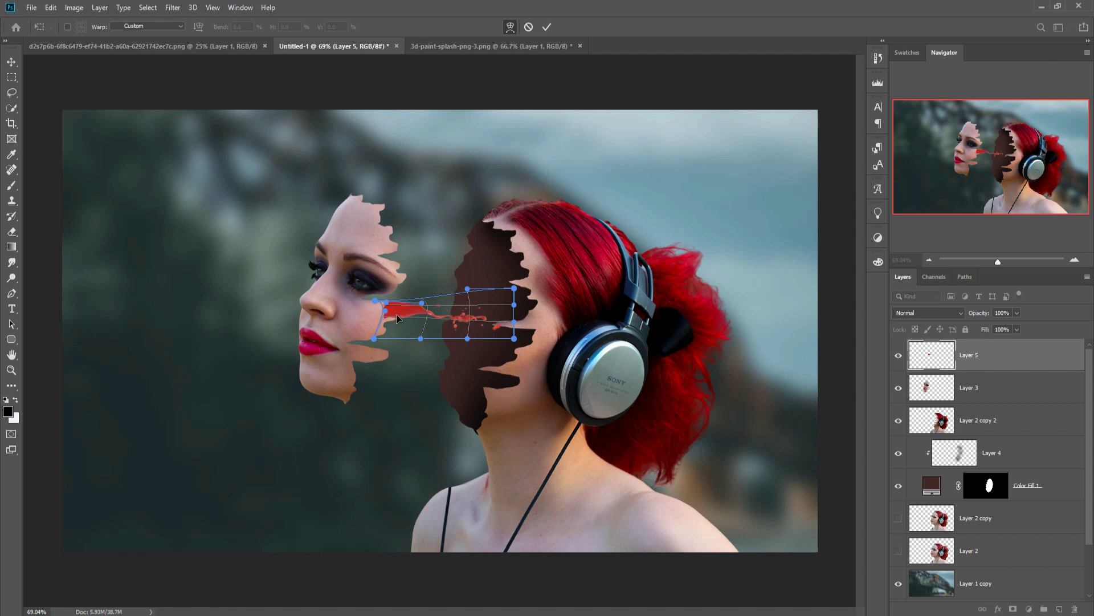
{"action": "left_click", "coordinate": [546, 28]}
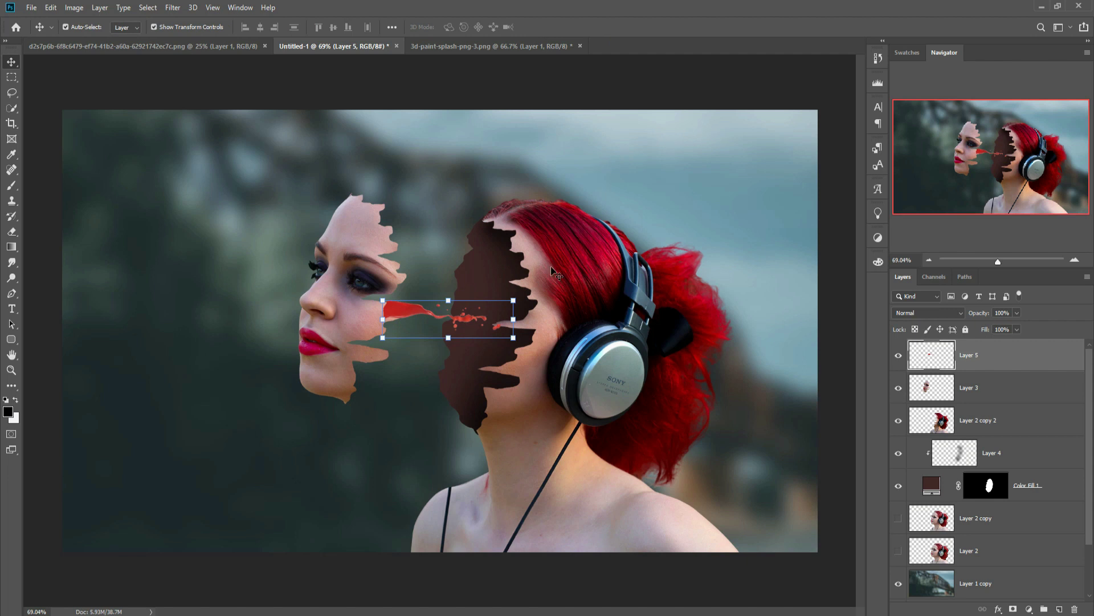
{"action": "key", "text": "Down"}
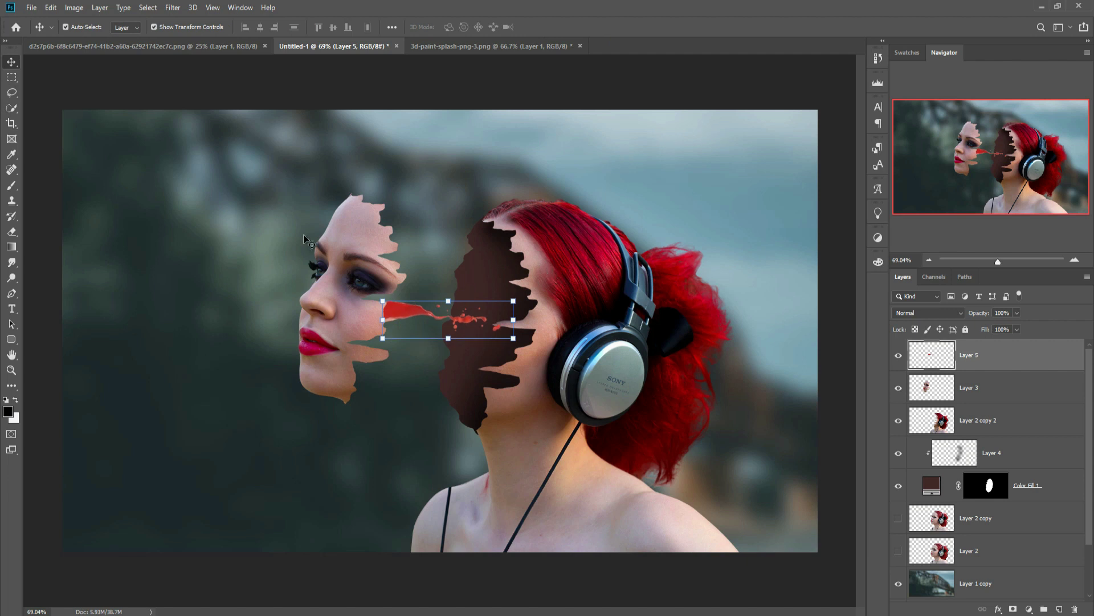
Clip a Hue/Saturation adjustment to Layer 5 and colorize the splash a skin tone with hue 18, saturation 42 and lightness +39.
{"action": "left_click", "coordinate": [1030, 609]}
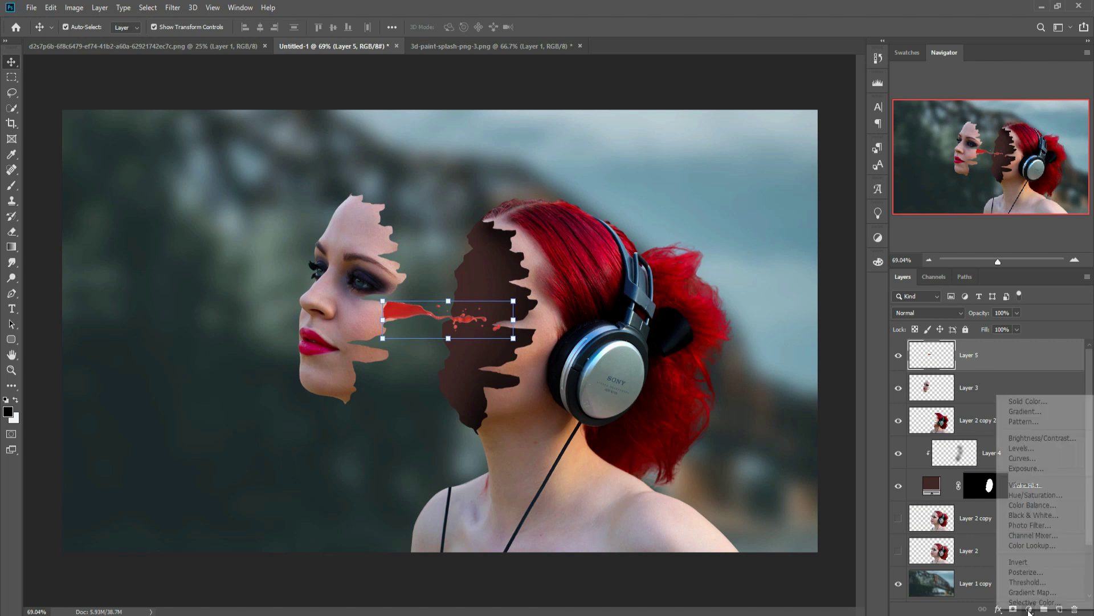
{"action": "left_click", "coordinate": [1034, 495]}
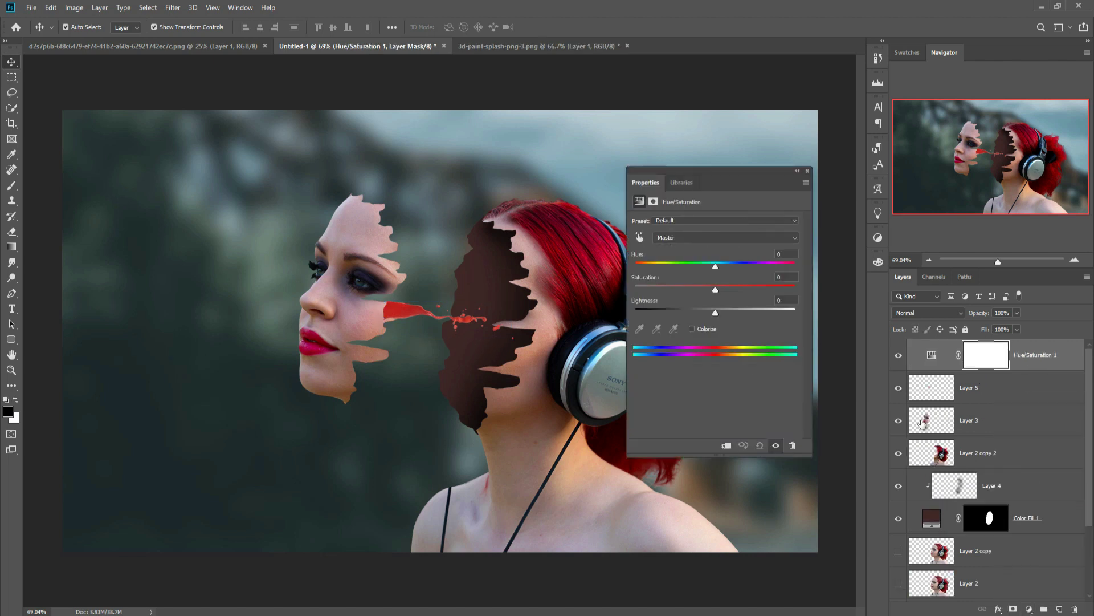
{"action": "left_click", "coordinate": [727, 445]}
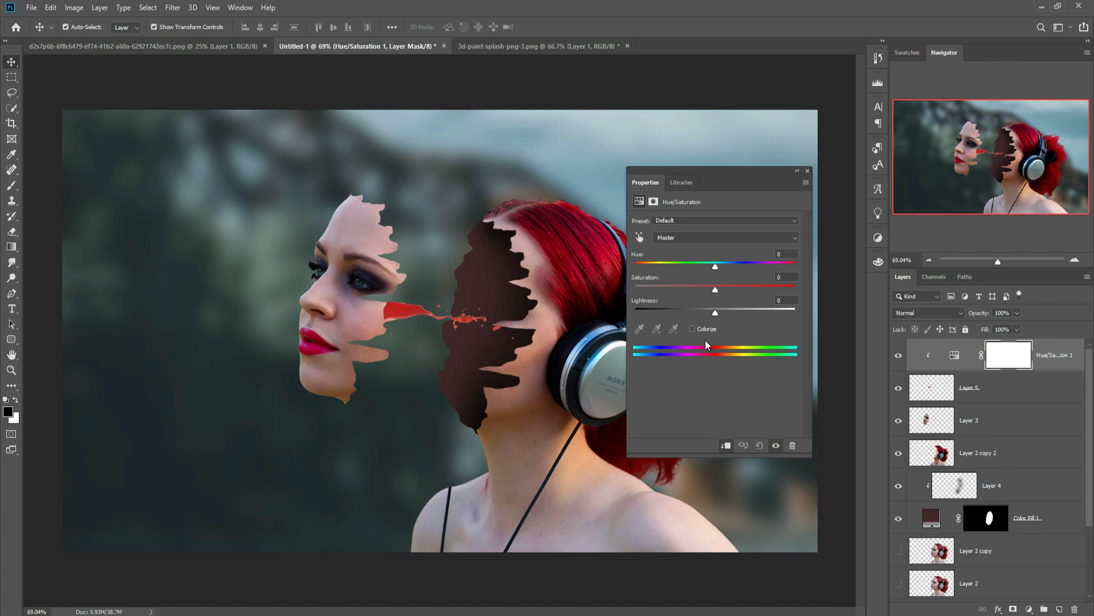
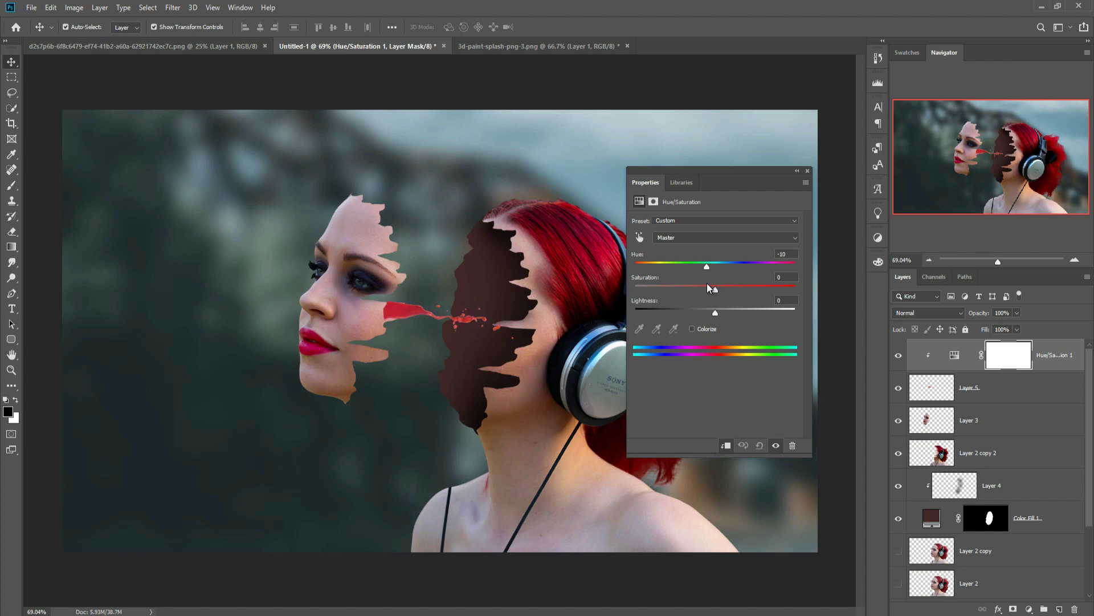
{"action": "left_click", "coordinate": [692, 329]}
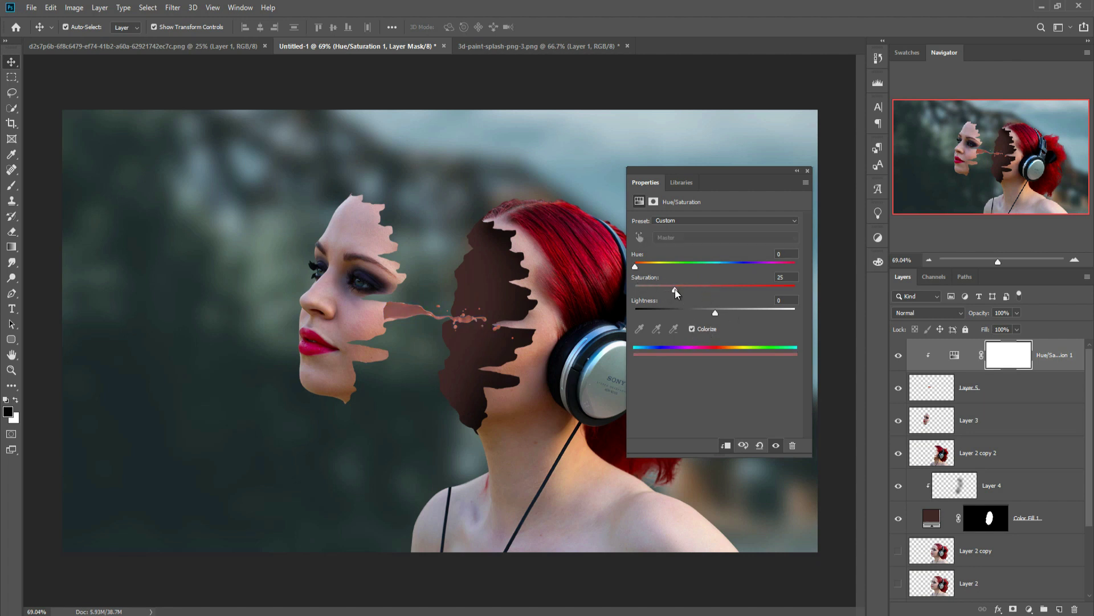
{"action": "left_click_drag", "start_coordinate": [717, 313], "coordinate": [740, 315]}
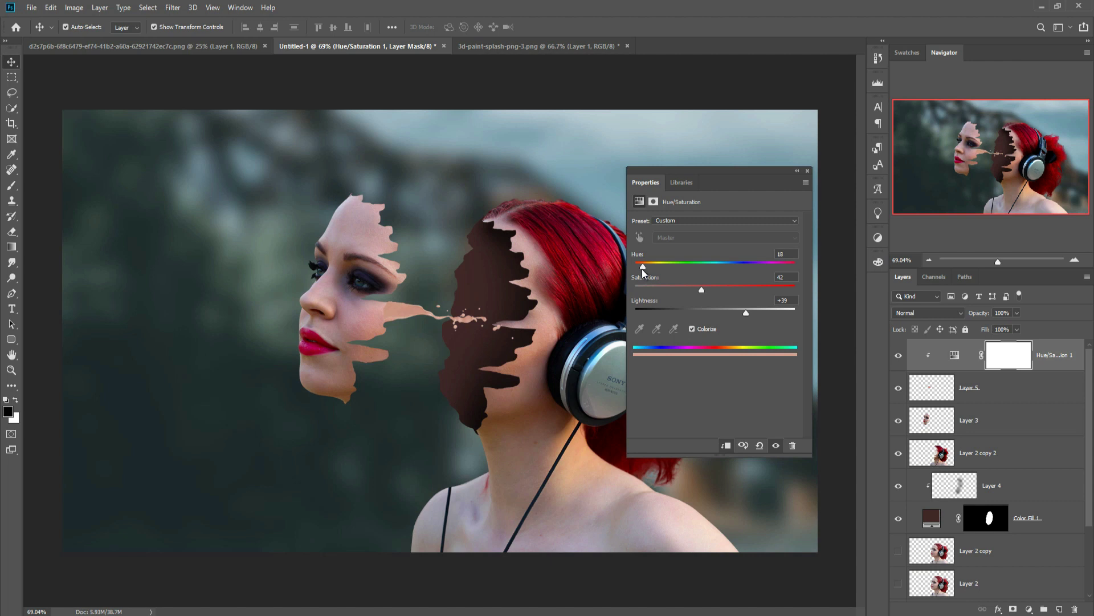
{"action": "left_click", "coordinate": [807, 170]}
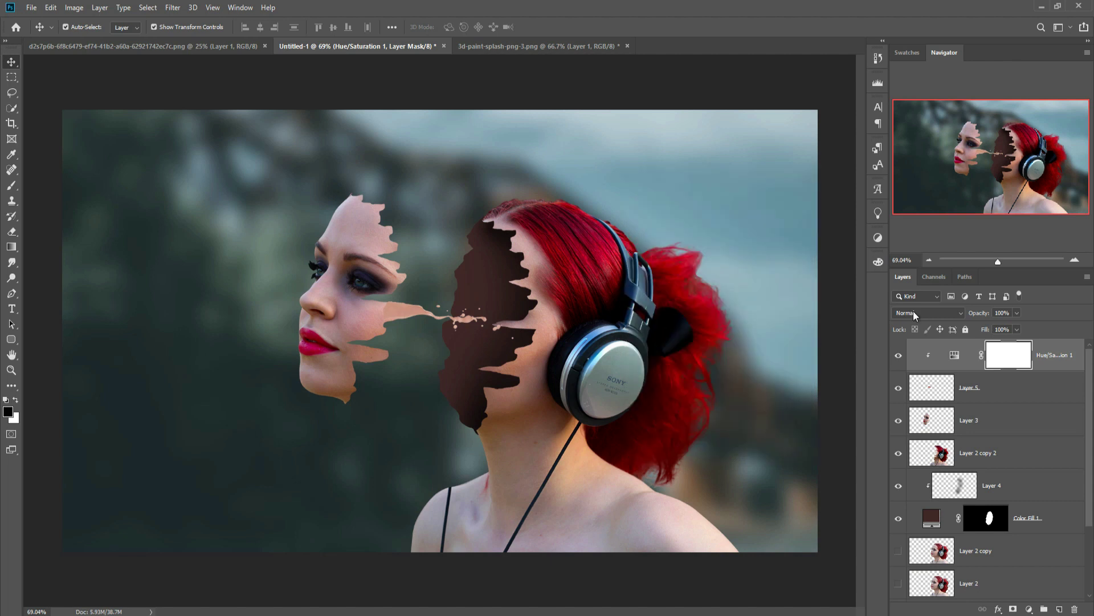
Add a layer mask to Layer 5 and brush it with a smaller black brush where the splash meets the cheek.
{"action": "left_click", "coordinate": [978, 398]}
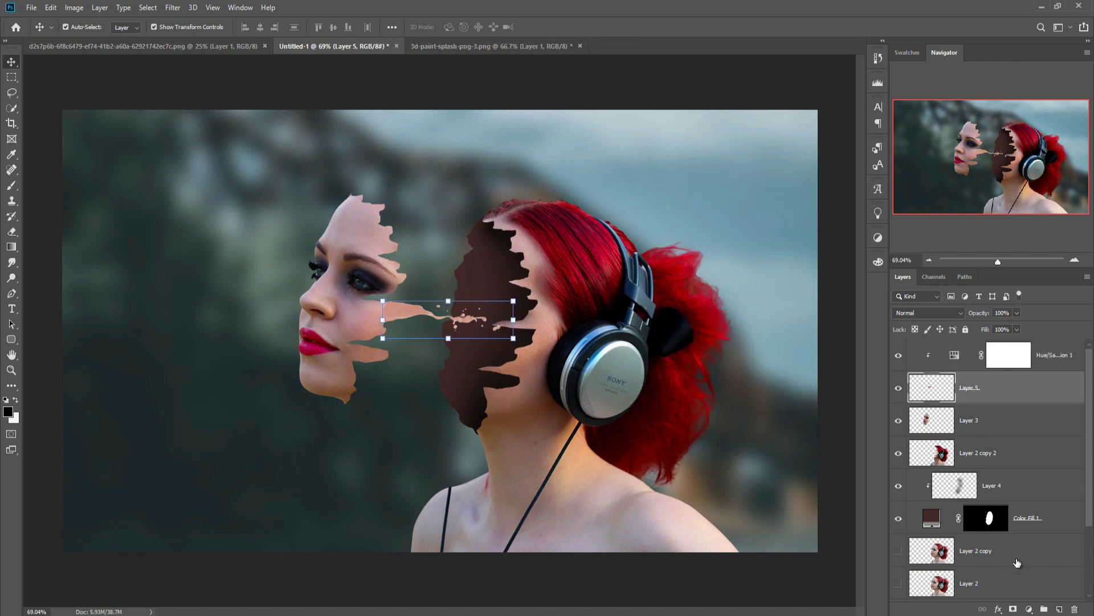
{"action": "left_click", "coordinate": [1013, 608]}
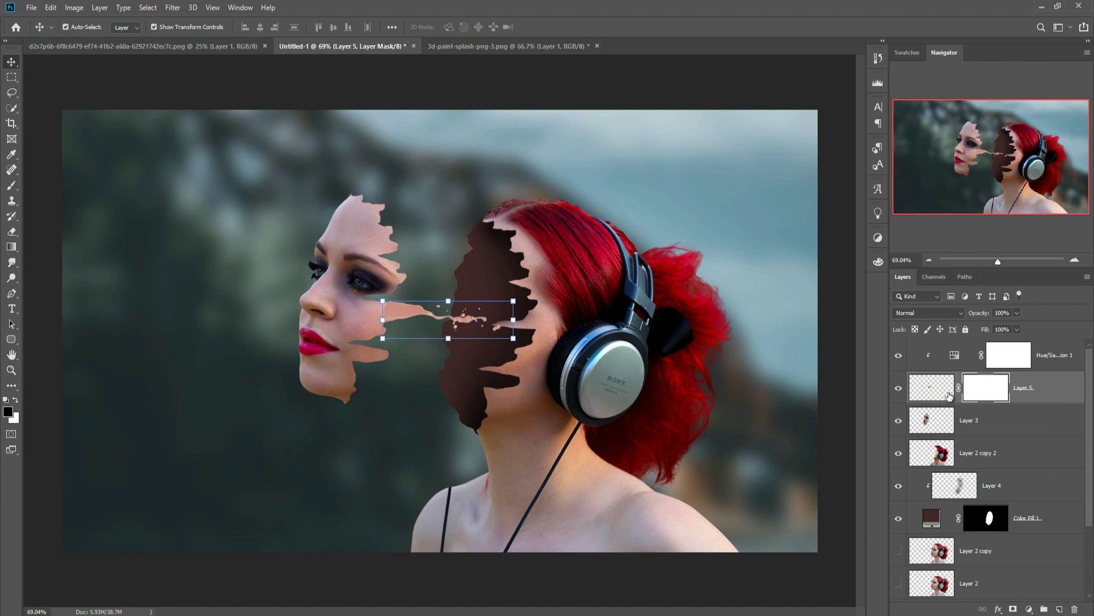
{"action": "left_click", "coordinate": [12, 185]}
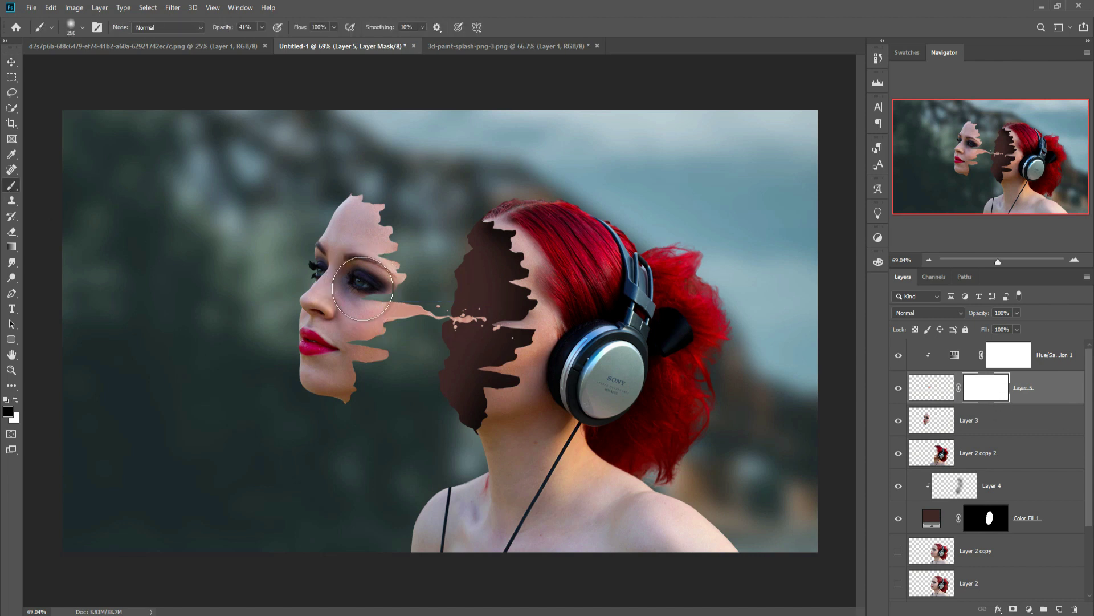
{"action": "key", "text": "bracketleft"}
{"action": "key", "text": "bracketleft"}
{"action": "key", "text": "bracketleft"}
{"action": "key", "text": "bracketleft"}
{"action": "key", "text": "bracketleft"}
{"action": "key", "text": "bracketleft"}
{"action": "key", "text": "bracketleft"}
{"action": "key", "text": "bracketleft"}
{"action": "key", "text": "bracketleft"}
{"action": "mouse_move", "coordinate": [380, 302]}
{"action": "left_mouse_down"}
{"action": "mouse_move", "coordinate": [379, 313]}
{"action": "mouse_move", "coordinate": [381, 292]}
{"action": "mouse_move", "coordinate": [397, 297]}
{"action": "left_mouse_up"}
{"action": "key", "text": "v"}
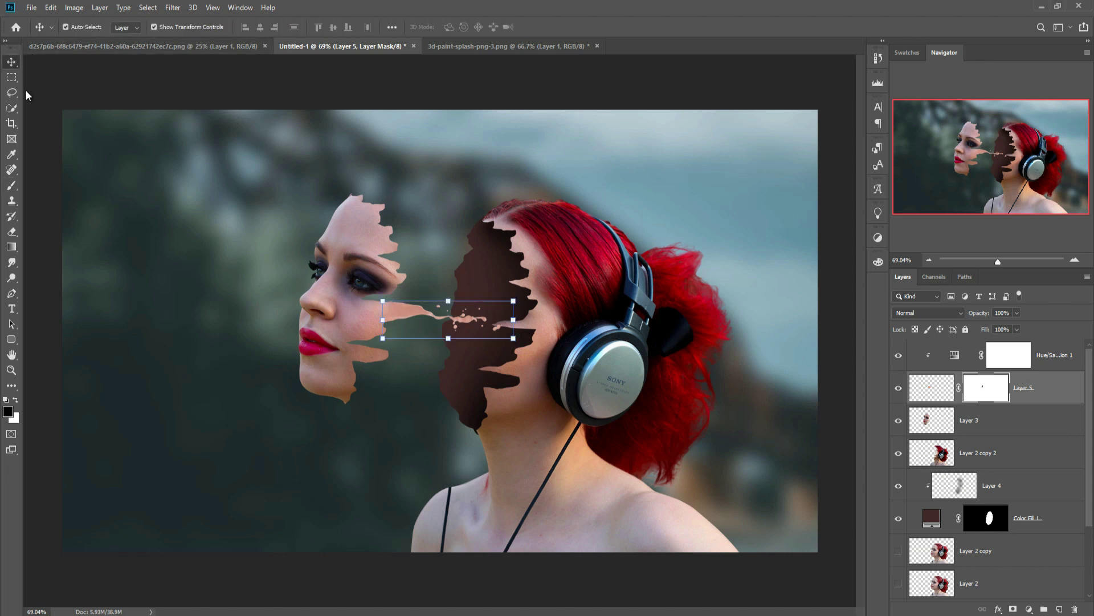
Merge the Hue/Saturation 1 adjustment with Layer 5 into a single splash layer.
{"action": "left_click", "coordinate": [1050, 359]}
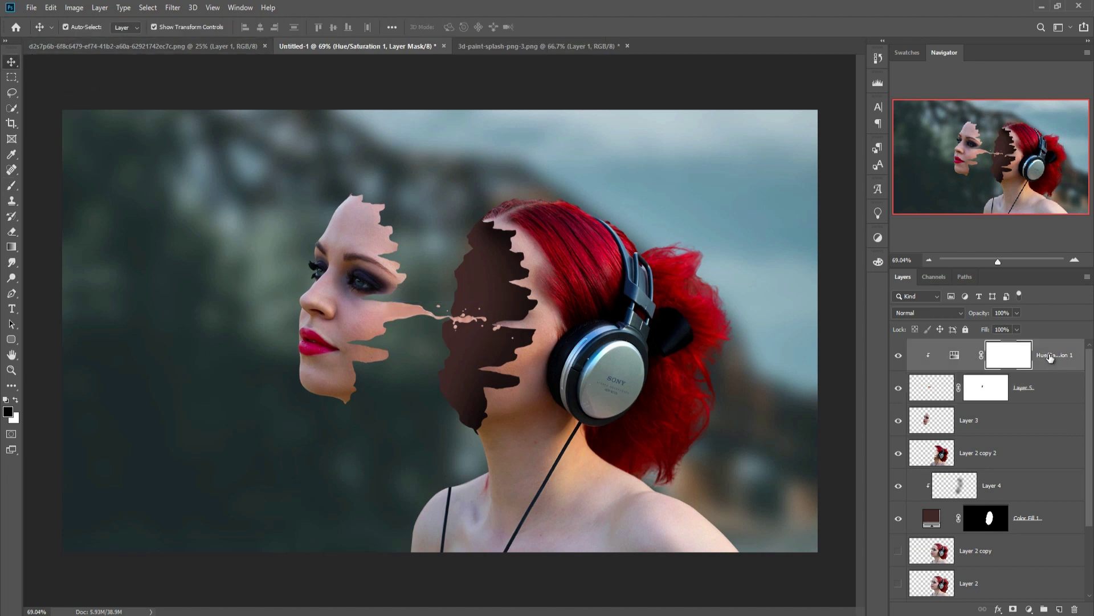
{"action": "left_click", "coordinate": [1053, 378], "text": "shift"}
{"action": "right_click", "coordinate": [1055, 357]}
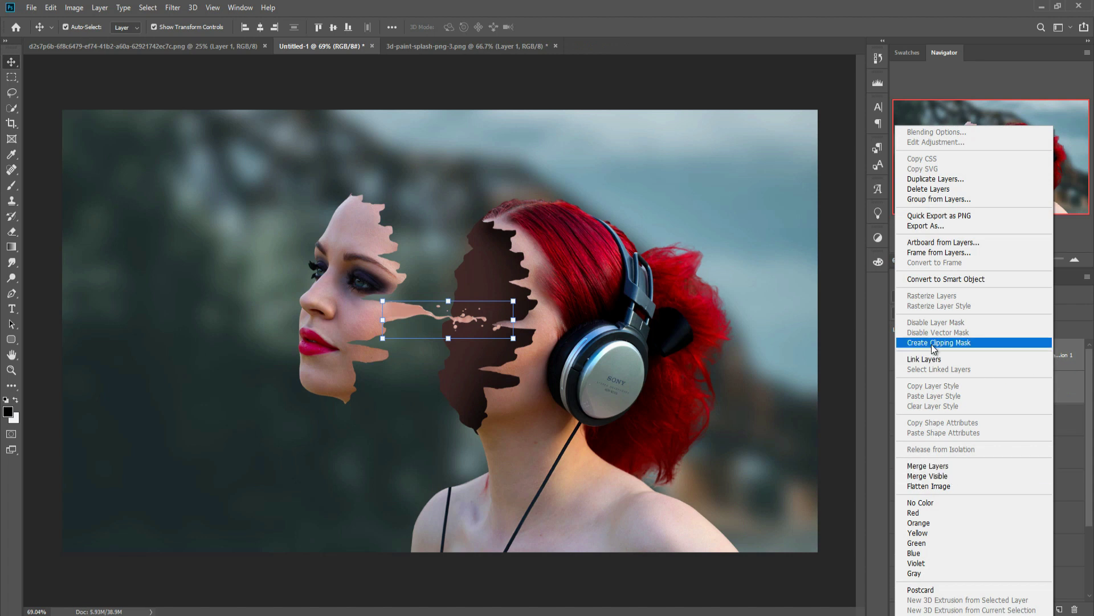
{"action": "left_click", "coordinate": [929, 465]}
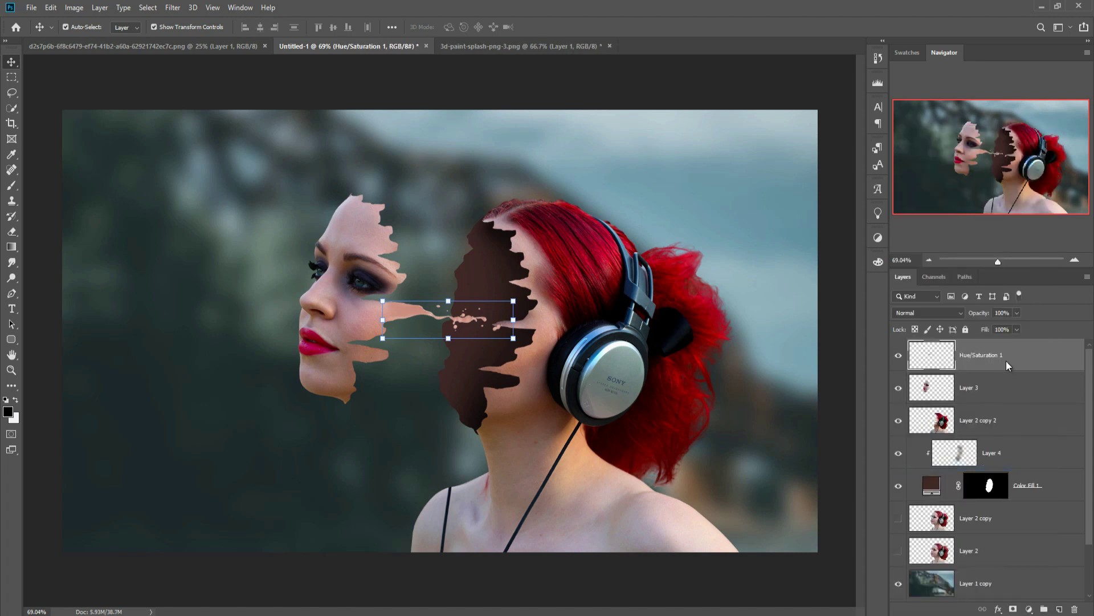
Duplicate the merged splash layer, place the copy against the lower cheek strip beside the mouth, and warp its end to fit.
{"action": "right_click", "coordinate": [1006, 361]}
{"action": "left_click", "coordinate": [900, 179]}
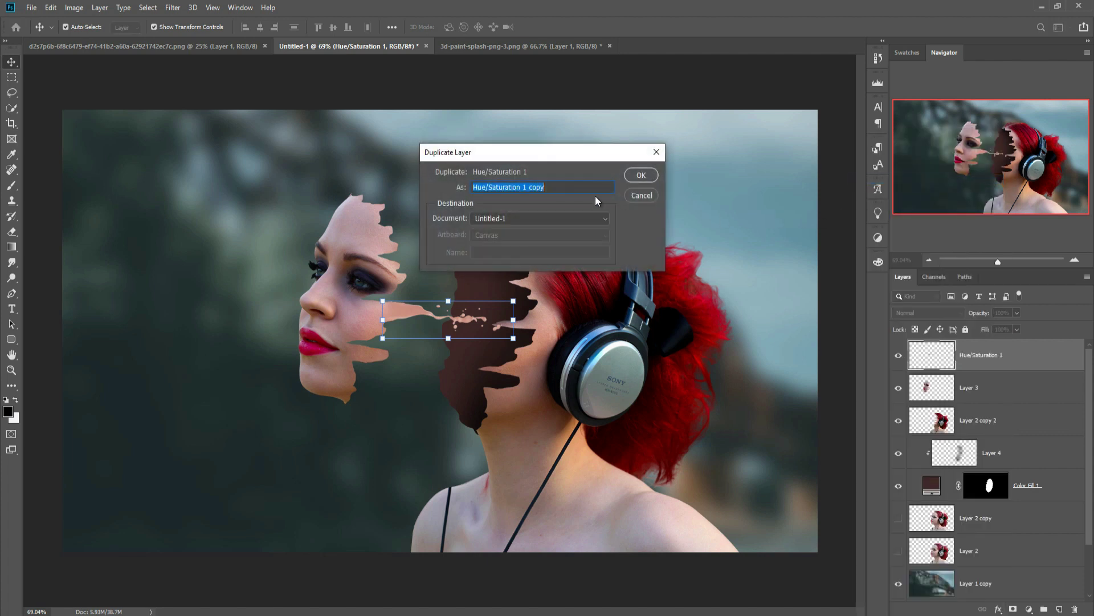
{"action": "left_click", "coordinate": [641, 178]}
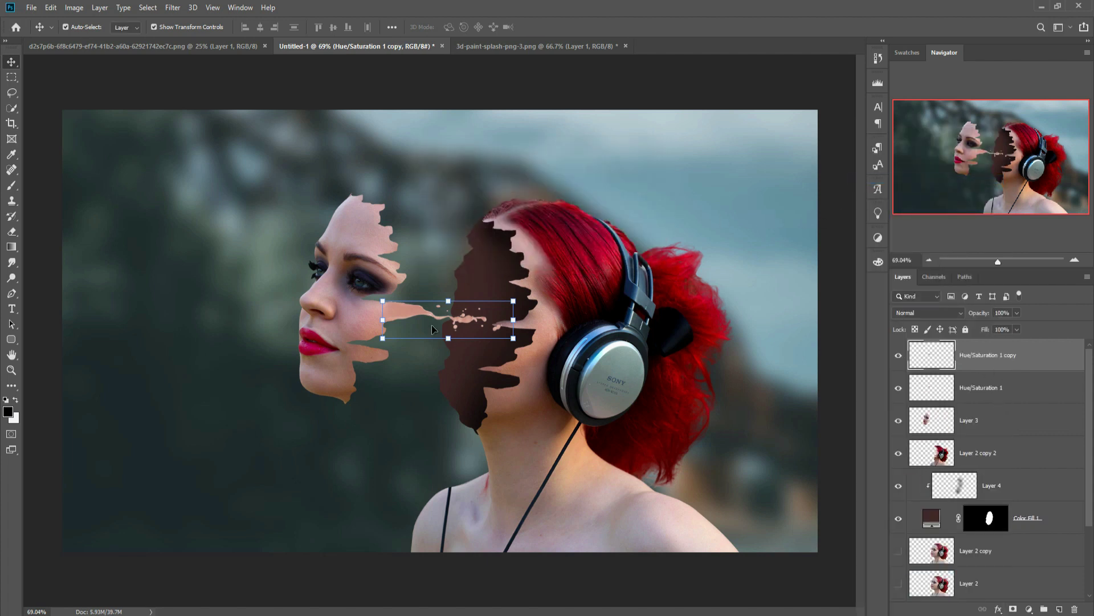
{"action": "left_click_drag", "start_coordinate": [401, 312], "coordinate": [375, 356]}
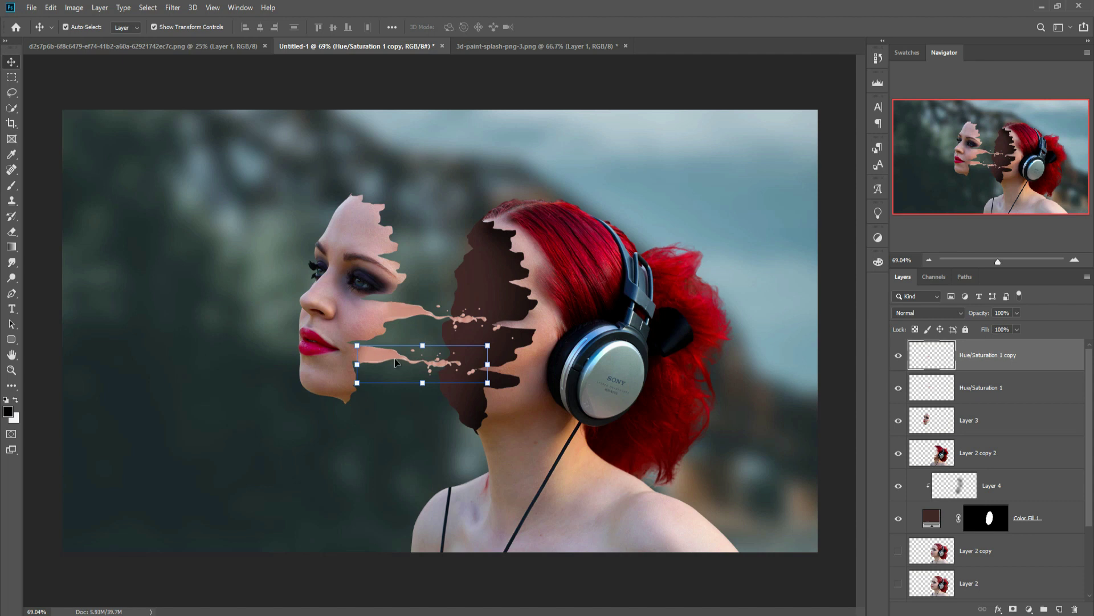
{"action": "left_click", "coordinate": [50, 7]}
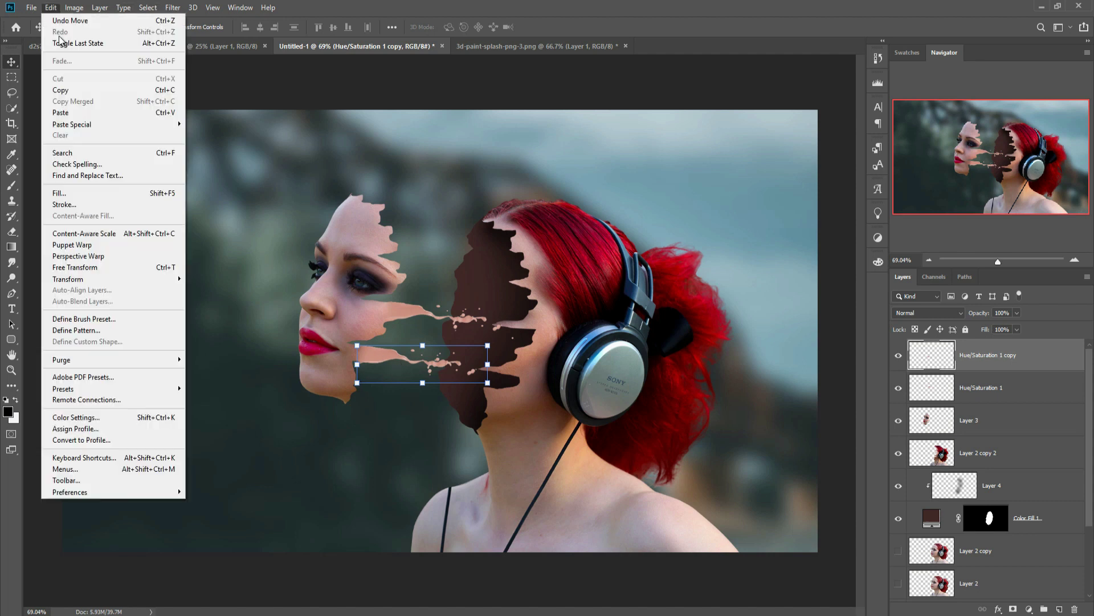
{"action": "mouse_move", "coordinate": [81, 279]}
{"action": "left_click", "coordinate": [195, 355]}
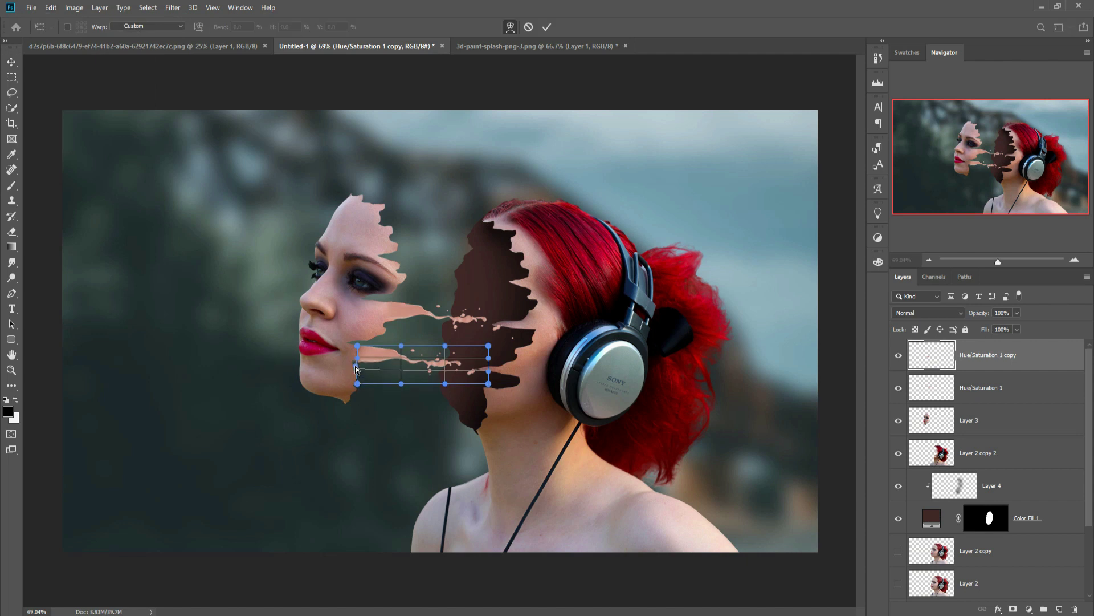
{"action": "key", "text": "Return"}
Duplicate the lower splash, move the copy up to the forehead edge and transform it to a flatter shape.
{"action": "right_click", "coordinate": [1003, 354]}
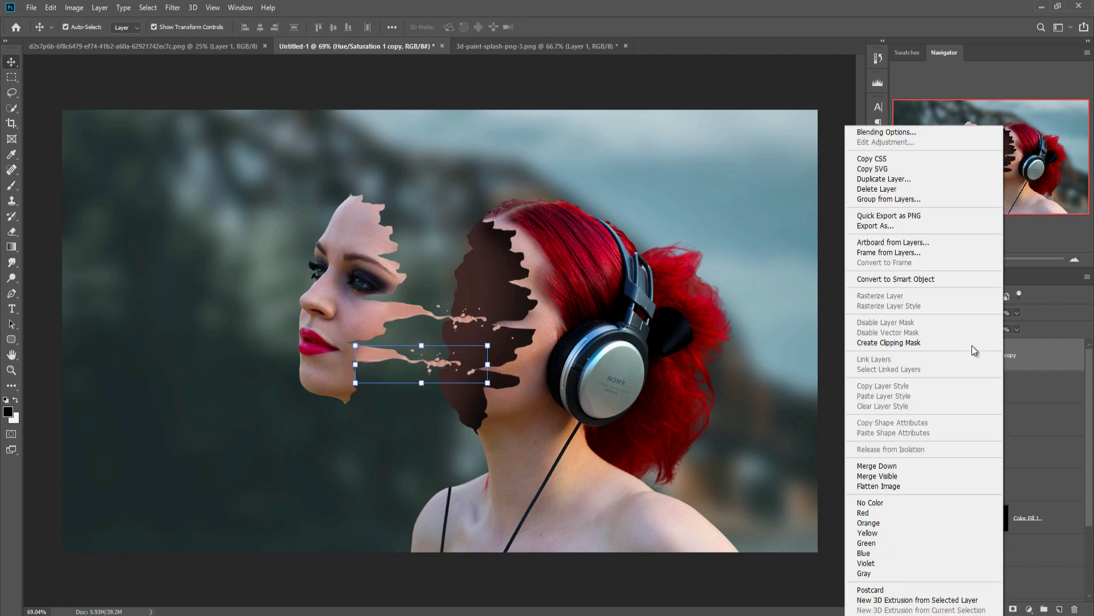
{"action": "left_click", "coordinate": [883, 179]}
{"action": "left_click_drag", "start_coordinate": [393, 361], "coordinate": [395, 227]}
{"action": "key", "text": "ctrl+t"}
{"action": "left_click", "coordinate": [547, 26]}
Add a layer mask to the forehead splash and brush away its hard end where it overlaps the forehead skin.
{"action": "left_click", "coordinate": [975, 453]}
{"action": "left_click", "coordinate": [982, 354]}
{"action": "left_click", "coordinate": [1015, 608]}
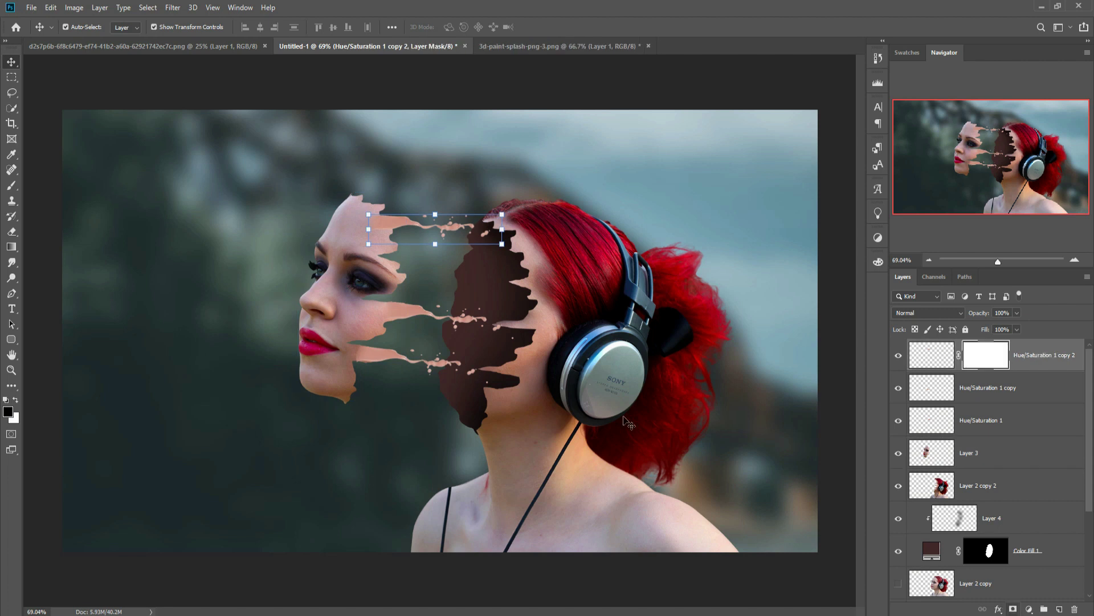
{"action": "left_click", "coordinate": [11, 186]}
{"action": "key", "text": "bracketleft"}
{"action": "mouse_move", "coordinate": [371, 231]}
{"action": "left_mouse_down"}
{"action": "mouse_move", "coordinate": [383, 225]}
{"action": "mouse_move", "coordinate": [386, 236]}
{"action": "left_mouse_up"}
{"action": "key", "text": "v"}
Duplicate the forehead splash and transform the copy smaller, placing it on the face edge just beside the eye.
{"action": "right_click", "coordinate": [1047, 358]}
{"action": "left_click", "coordinate": [921, 179]}
{"action": "key", "text": "Return"}
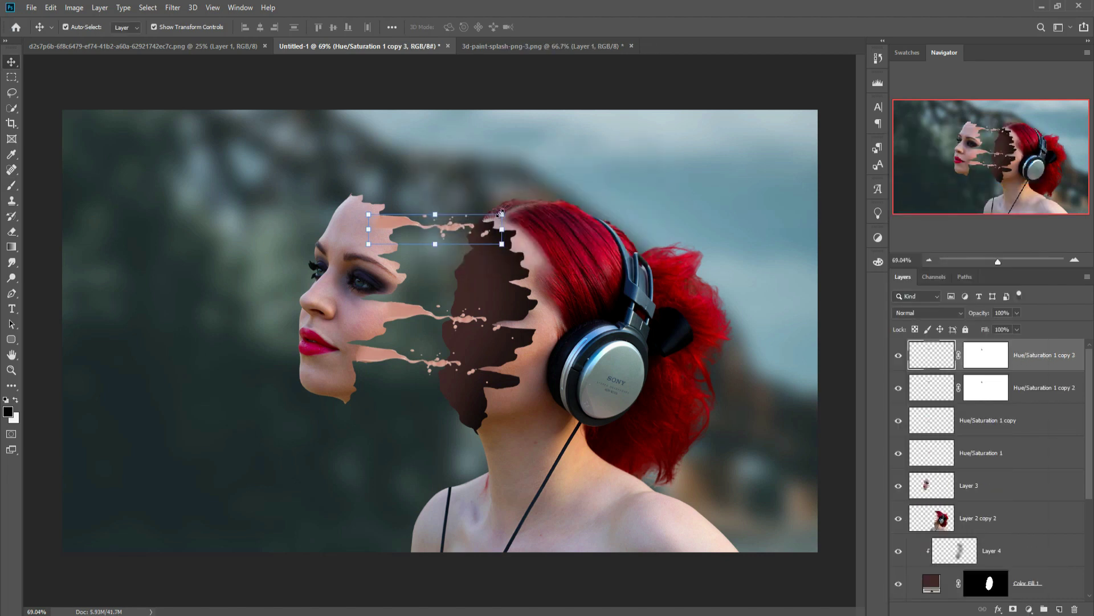
{"action": "key", "text": "ctrl+t"}
{"action": "left_click_drag", "start_coordinate": [401, 251], "coordinate": [404, 268]}
{"action": "key", "text": "Return"}
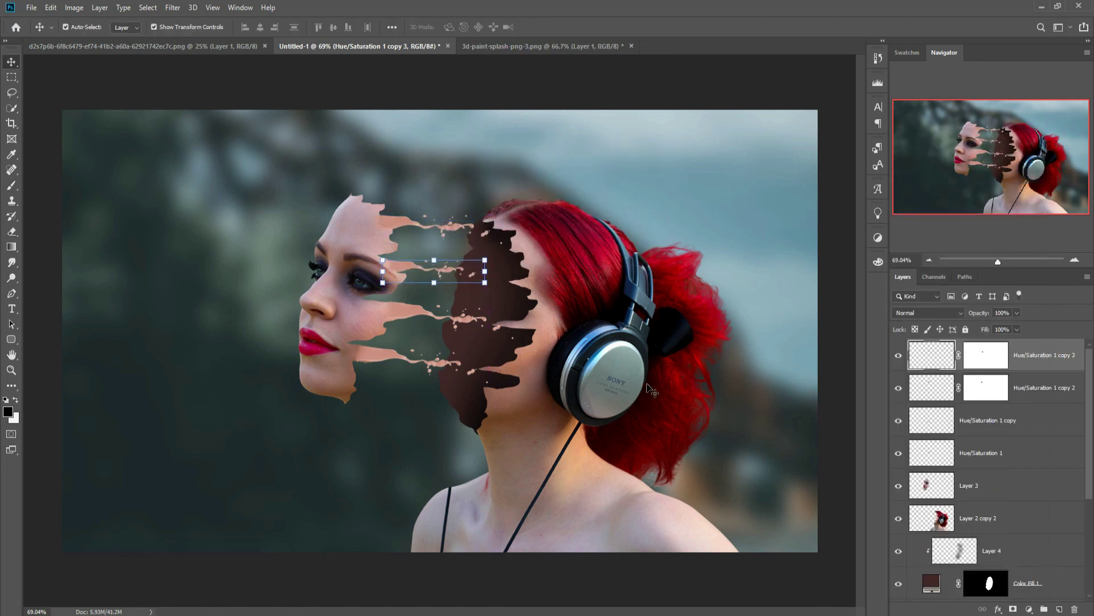
Duplicate the splash beside the eye and place the copy at the very top of the forehead, with its layer mask active.
{"action": "right_click", "coordinate": [1048, 357]}
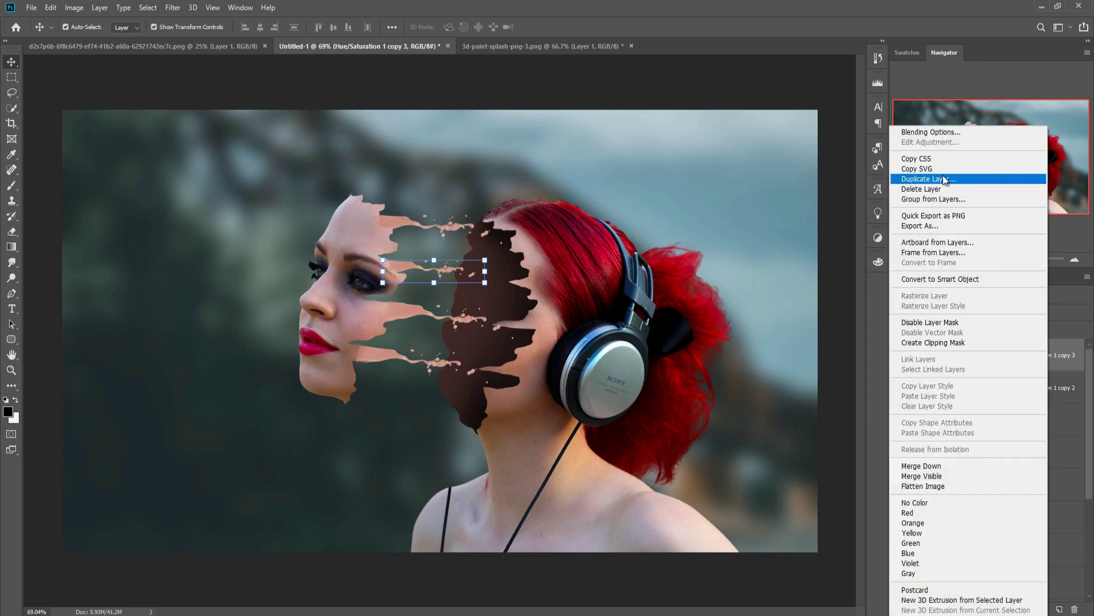
{"action": "left_click", "coordinate": [935, 179]}
{"action": "left_click", "coordinate": [637, 176]}
{"action": "mouse_move", "coordinate": [433, 270]}
{"action": "left_mouse_down"}
{"action": "mouse_move", "coordinate": [394, 193]}
{"action": "mouse_move", "coordinate": [382, 197]}
{"action": "left_mouse_up"}
{"action": "key", "text": "ctrl+backslash"}
{"action": "key", "text": "b"}
{"action": "left_click", "coordinate": [12, 62]}
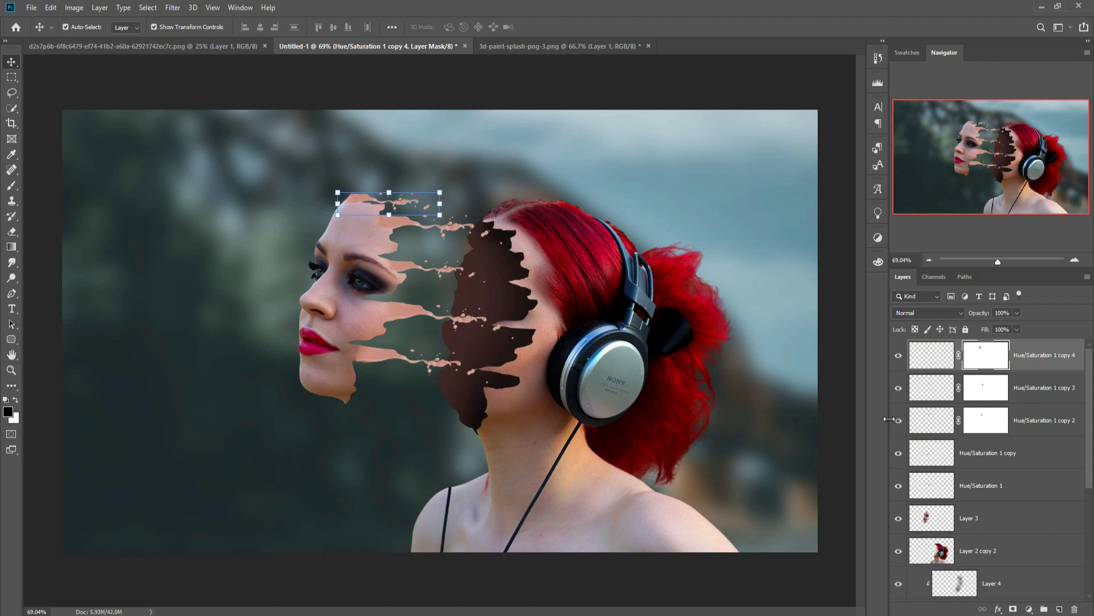
Duplicate Layer 3, which holds the sliced-off face.
{"action": "left_click", "coordinate": [976, 517]}
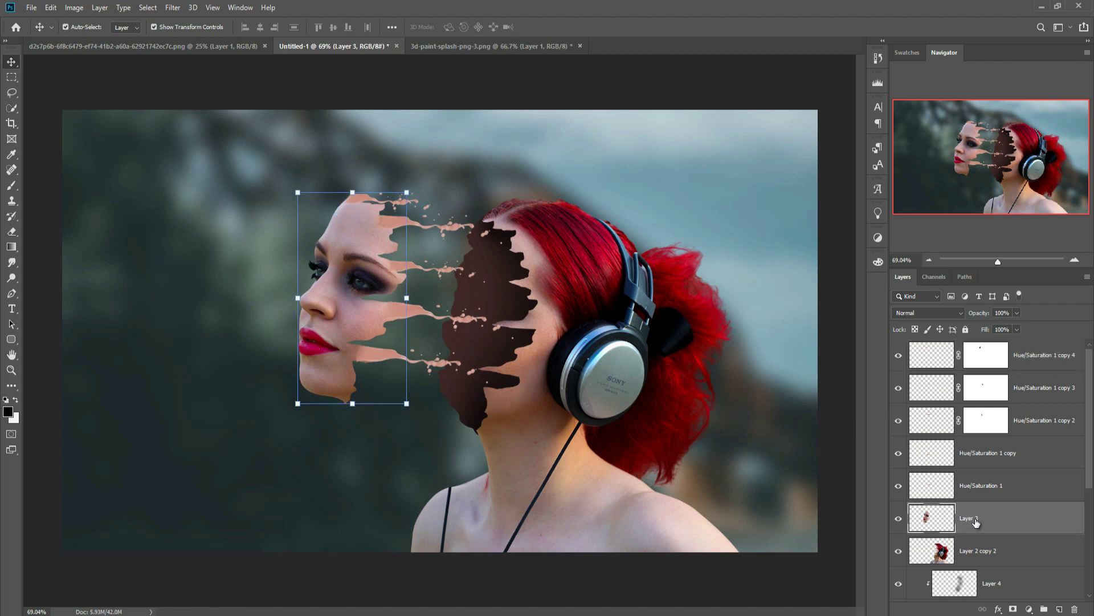
{"action": "left_click", "coordinate": [1028, 609]}
{"action": "left_click", "coordinate": [990, 518]}
{"action": "right_click", "coordinate": [989, 518]}
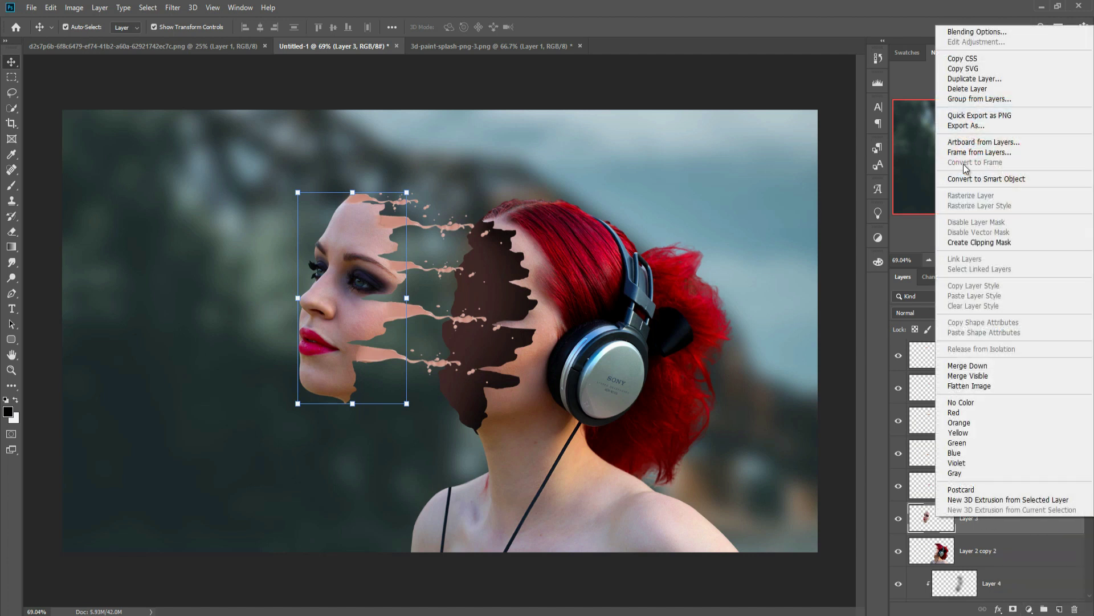
{"action": "left_click", "coordinate": [969, 78]}
{"action": "left_click", "coordinate": [633, 180]}
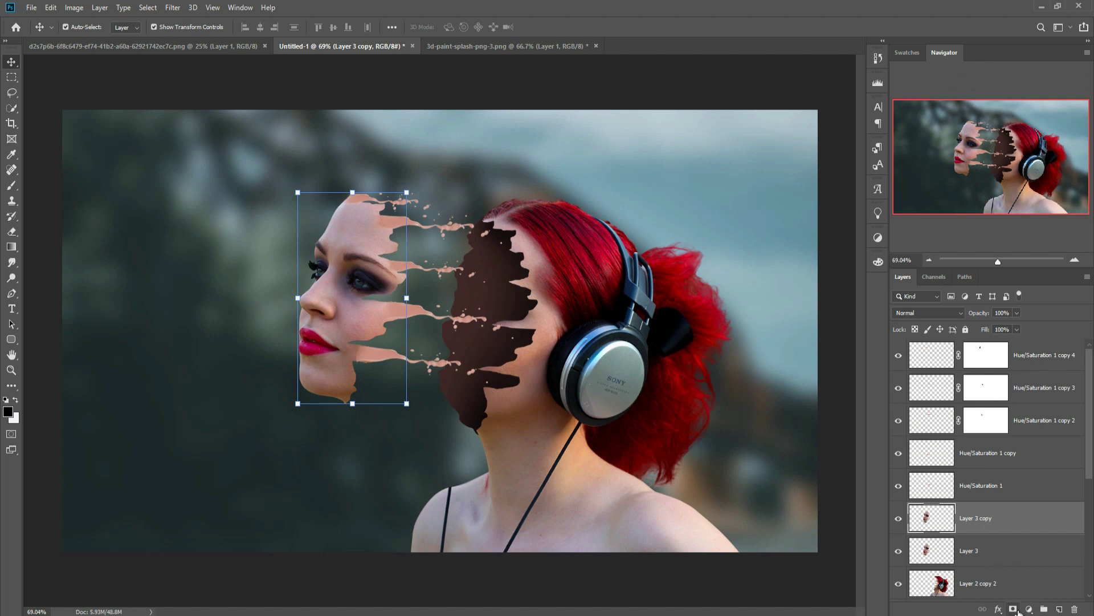
Add a Hue/Saturation adjustment clipped to Layer 3 copy, with Hue -1, Saturation -2 and Lightness +1.
{"action": "left_click", "coordinate": [1029, 609]}
{"action": "left_click", "coordinate": [1029, 501]}
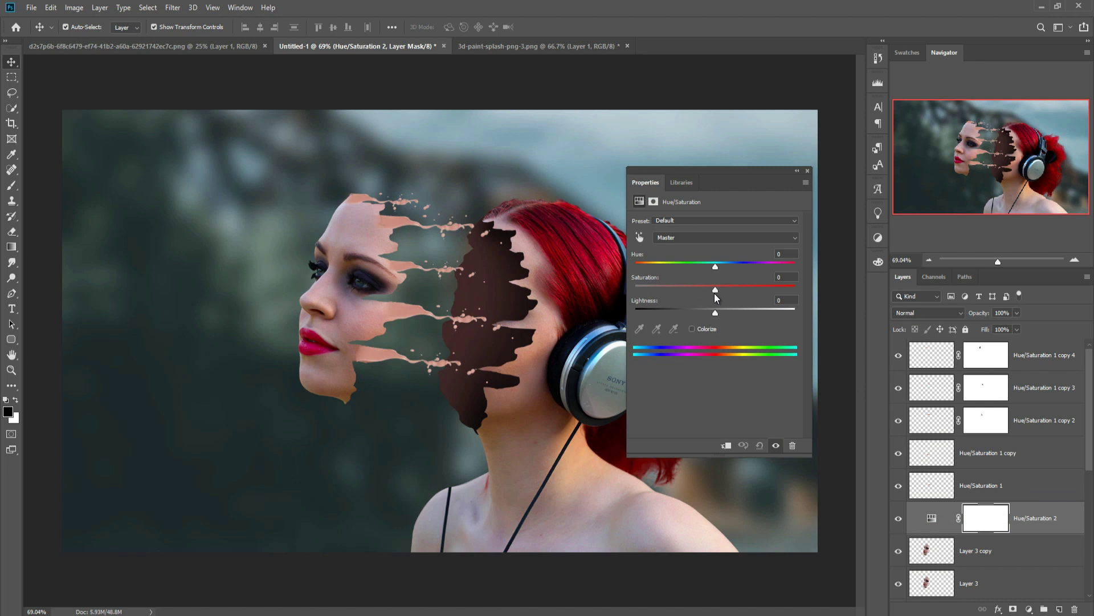
{"action": "left_click", "coordinate": [726, 448]}
{"action": "left_click_drag", "start_coordinate": [716, 290], "coordinate": [699, 265]}
{"action": "left_click_drag", "start_coordinate": [716, 312], "coordinate": [708, 313]}
{"action": "left_click_drag", "start_coordinate": [699, 266], "coordinate": [708, 266]}
{"action": "mouse_move", "coordinate": [709, 313]}
{"action": "left_mouse_down"}
{"action": "mouse_move", "coordinate": [720, 316]}
{"action": "mouse_move", "coordinate": [690, 289]}
{"action": "mouse_move", "coordinate": [711, 291]}
{"action": "mouse_move", "coordinate": [714, 266]}
{"action": "mouse_move", "coordinate": [704, 292]}
{"action": "left_mouse_up"}
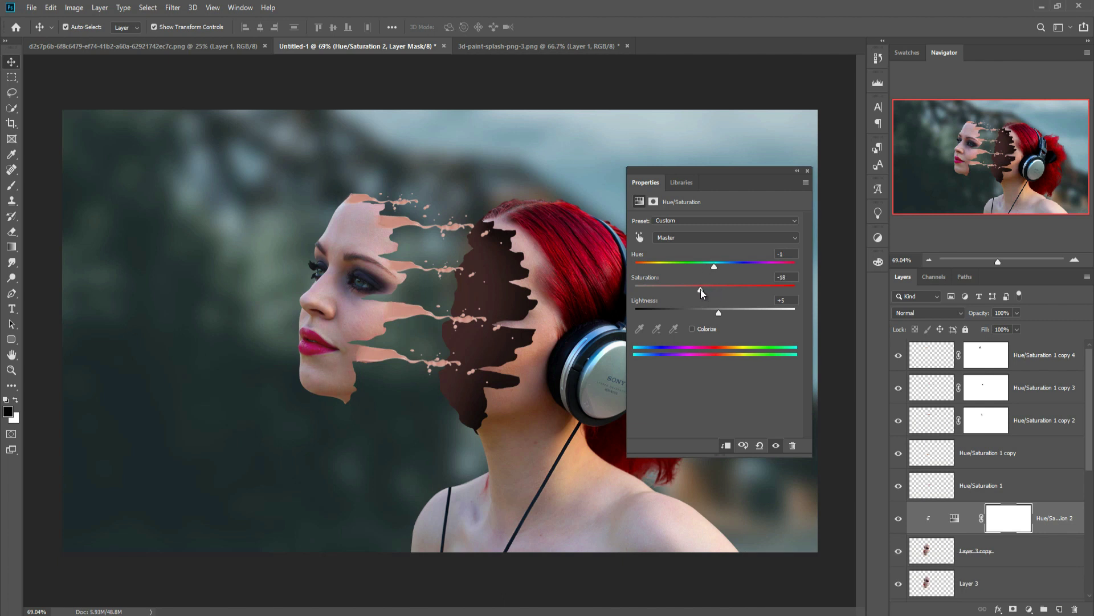
{"action": "mouse_move", "coordinate": [719, 313]}
{"action": "left_mouse_down"}
{"action": "mouse_move", "coordinate": [706, 313]}
{"action": "mouse_move", "coordinate": [716, 312]}
{"action": "left_mouse_up"}
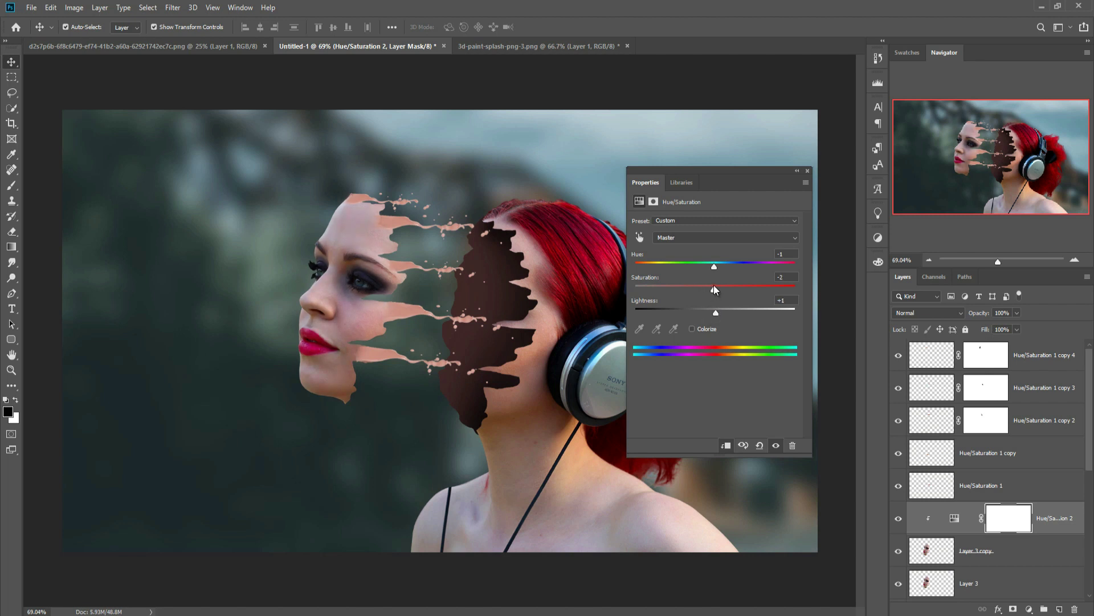
{"action": "left_click", "coordinate": [807, 171]}
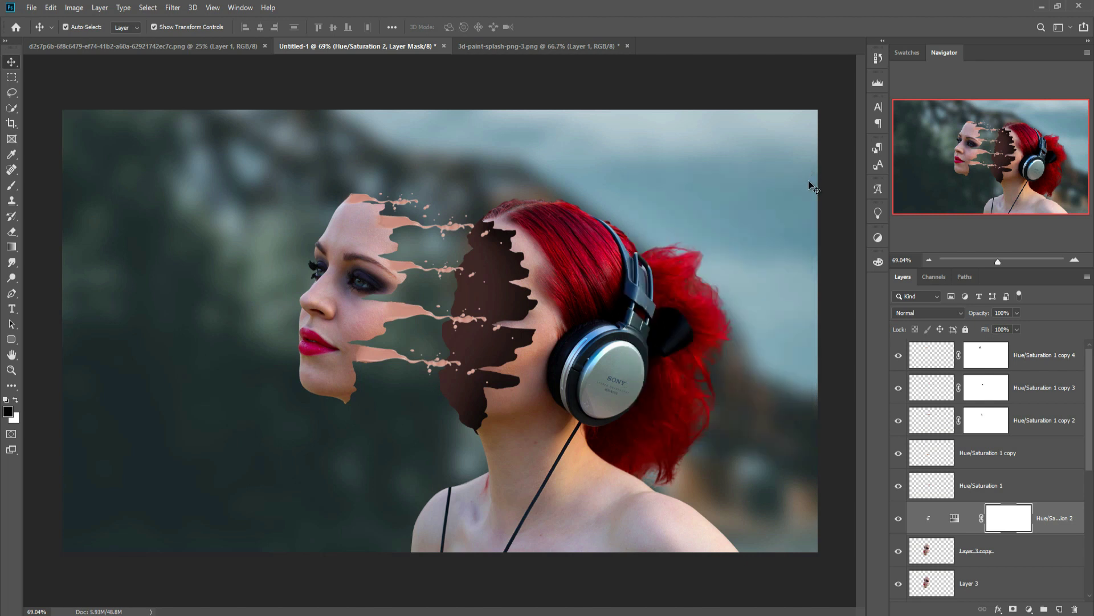
Brush at 16% opacity on the layer masks of the topmost splash and the splash beside the eye to soften their overlap with the skin.
{"action": "left_click", "coordinate": [982, 359]}
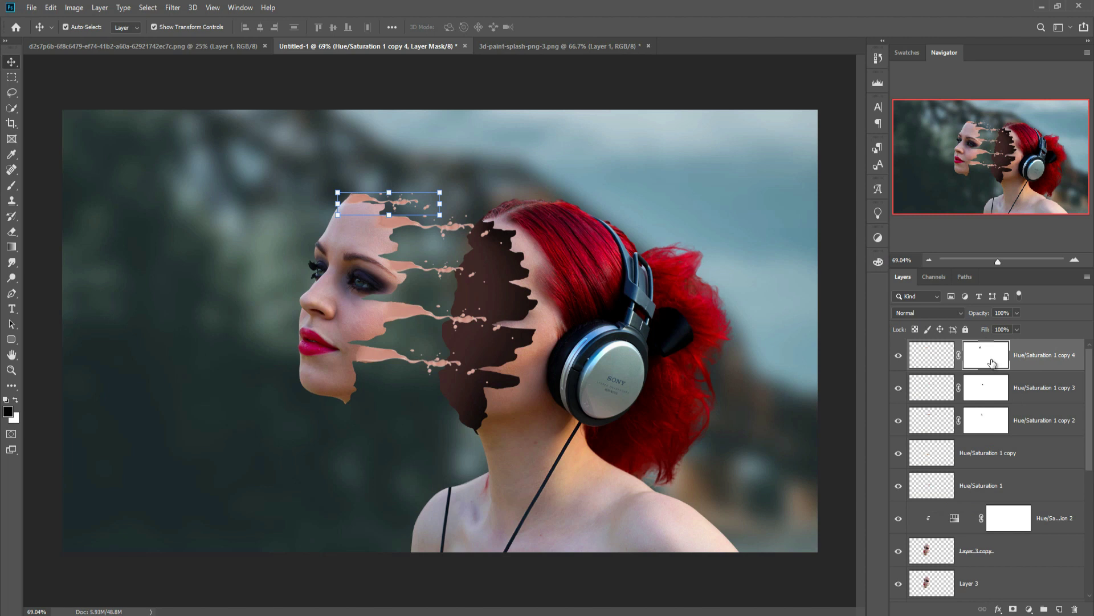
{"action": "left_click", "coordinate": [11, 185]}
{"action": "left_click", "coordinate": [261, 27]}
{"action": "left_click_drag", "start_coordinate": [254, 44], "coordinate": [247, 46]}
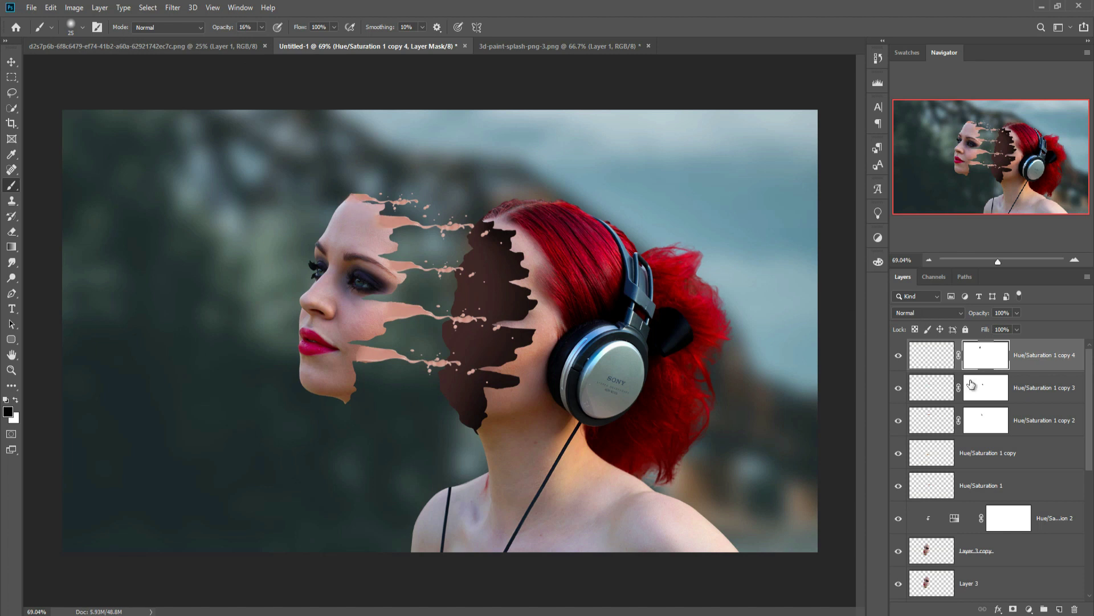
{"action": "key", "text": "alt+bracketleft"}
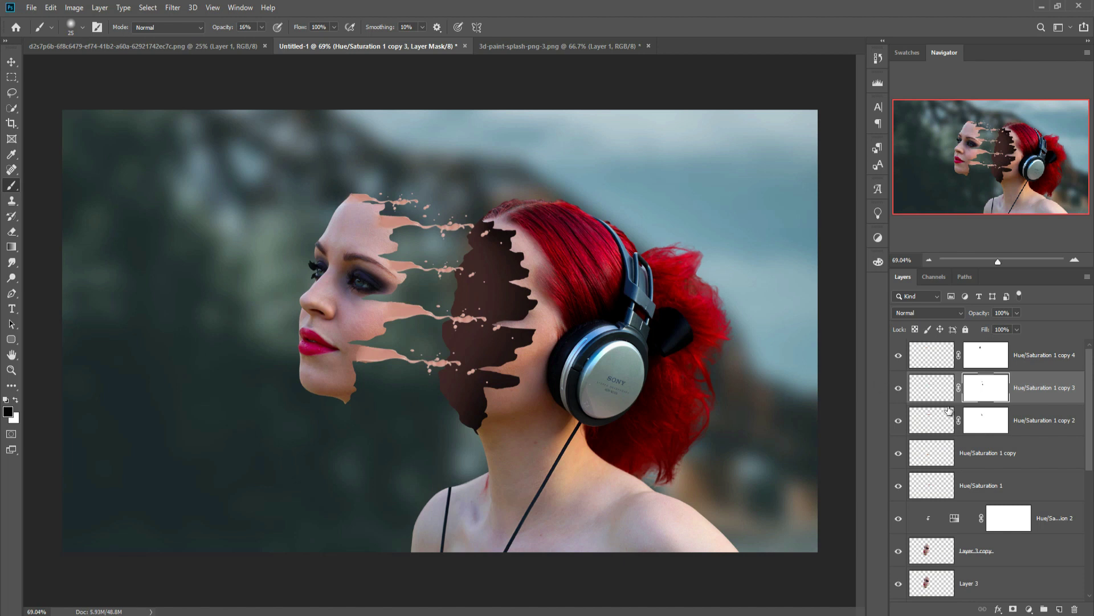
Brush on the mask of the forehead splash, Hue/Saturation 1 copy 2, to blend its start into the forehead skin.
{"action": "key", "text": "alt+bracketleft"}
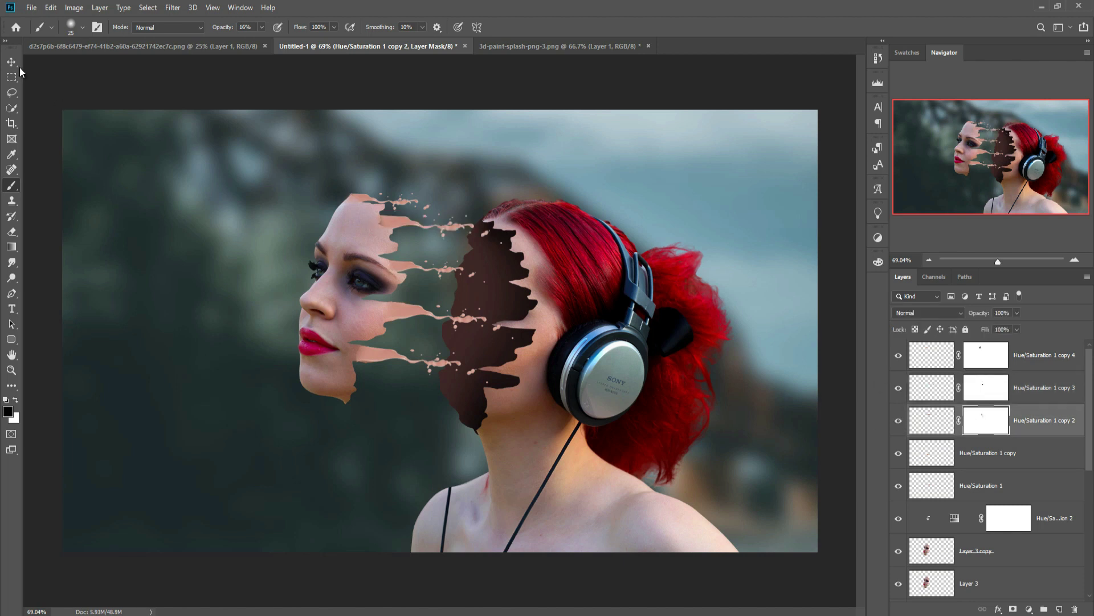
{"action": "key", "text": "v"}
{"action": "left_click", "coordinate": [12, 183]}
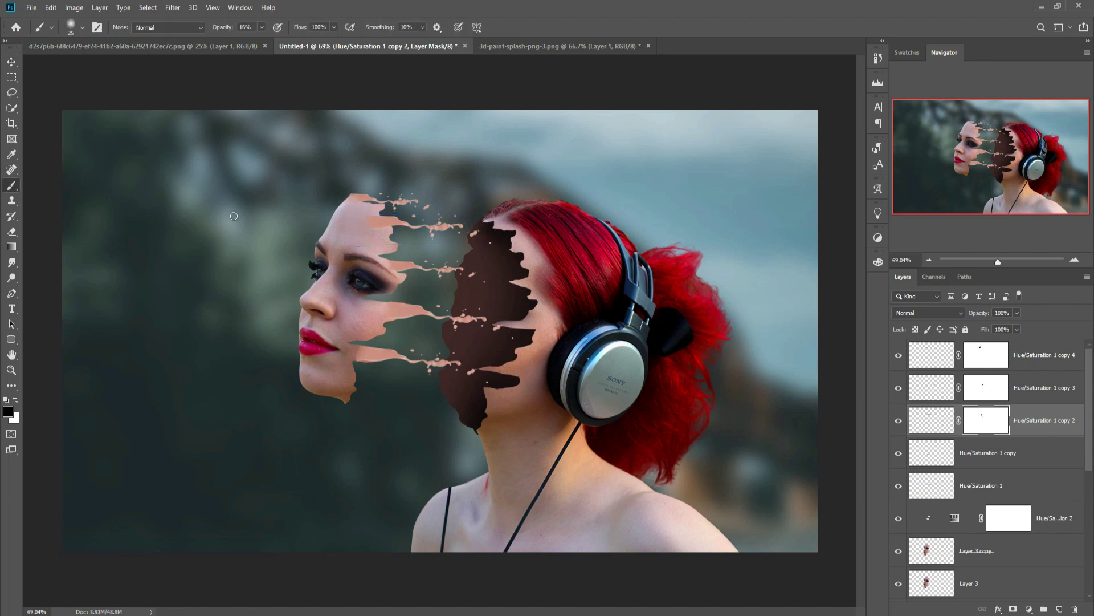
{"action": "key", "text": "bracketright"}
{"action": "key", "text": "bracketright"}
{"action": "key", "text": "bracketright"}
{"action": "key", "text": "bracketleft"}
{"action": "key", "text": "bracketleft"}
{"action": "key", "text": "bracketleft"}
Identify the splash beside the mouth, add a layer mask to Hue/Saturation 1 copy and softly brush away its hard edge on the skin.
{"action": "key", "text": "alt+bracketleft"}
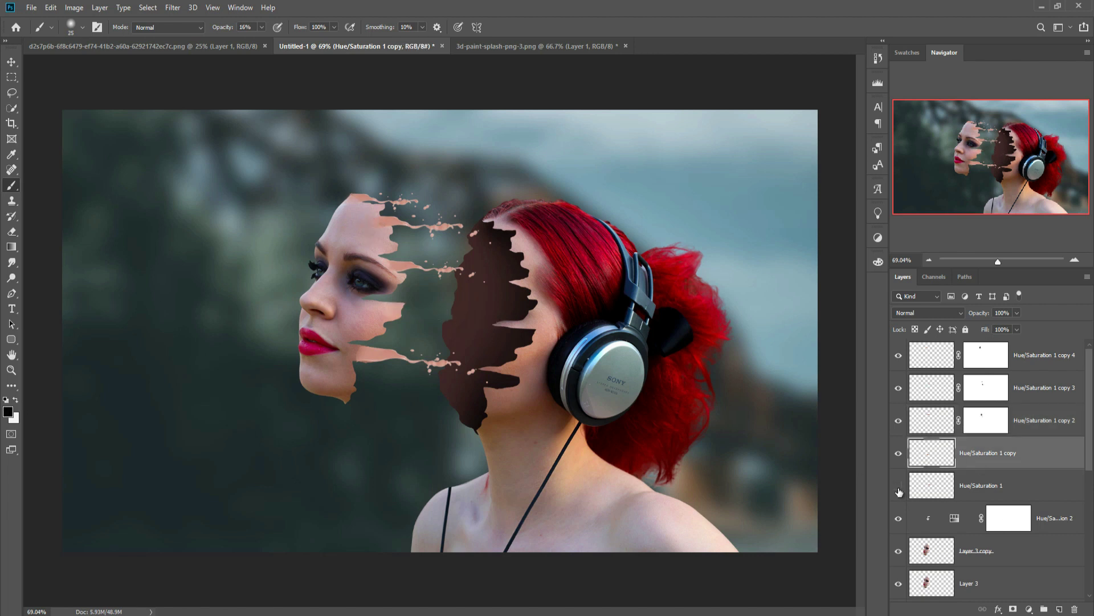
{"action": "left_click", "coordinate": [898, 487]}
{"action": "left_click", "coordinate": [898, 487]}
{"action": "left_click", "coordinate": [900, 456]}
{"action": "left_click", "coordinate": [899, 454]}
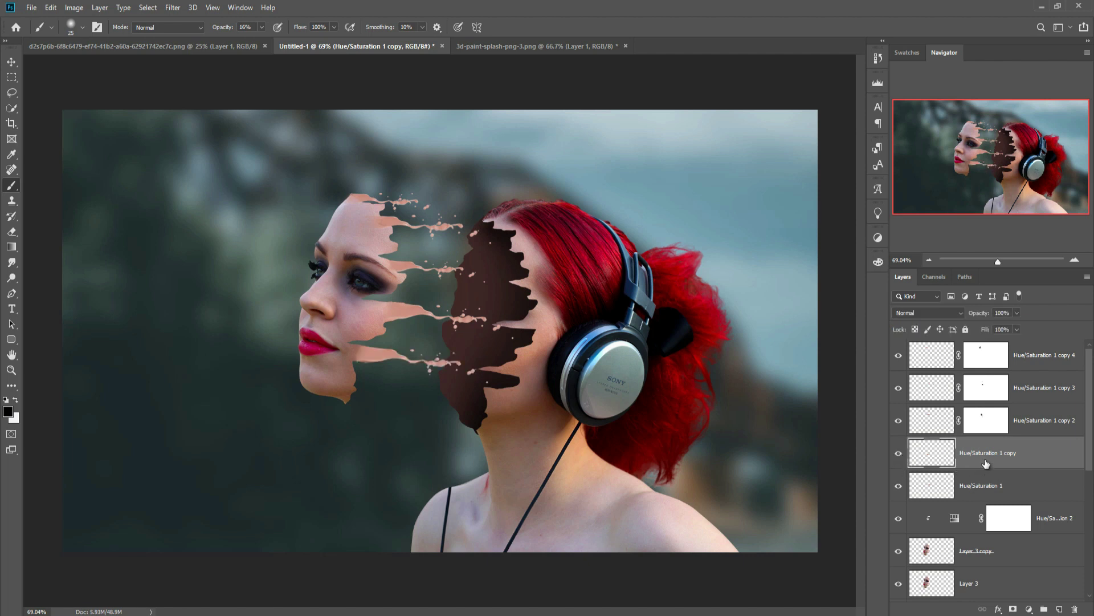
{"action": "left_click", "coordinate": [931, 491]}
{"action": "left_click", "coordinate": [900, 489]}
{"action": "left_click", "coordinate": [899, 489]}
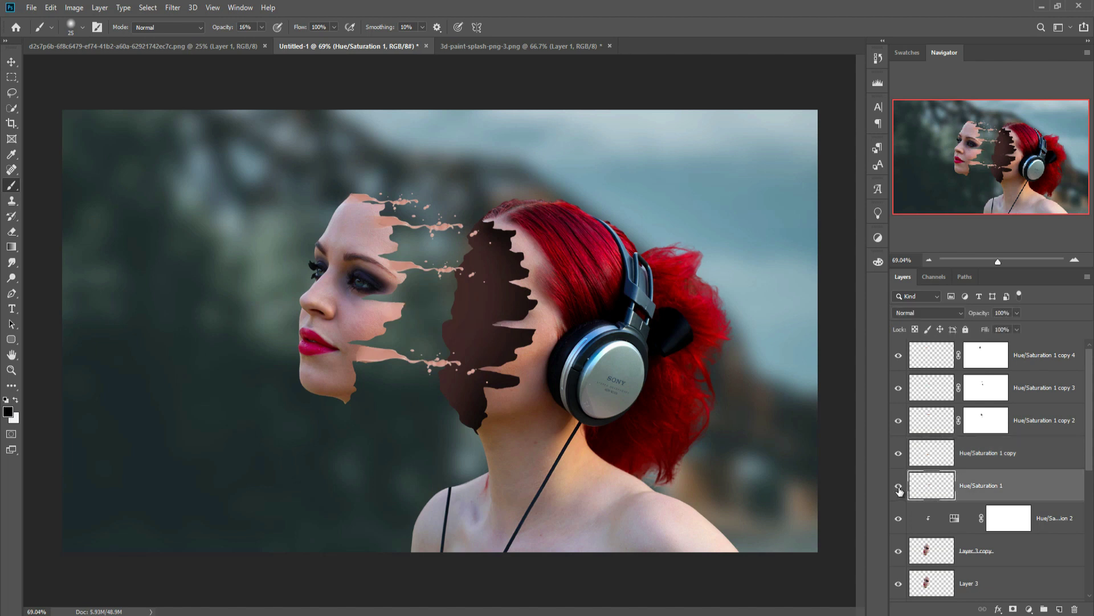
{"action": "left_click", "coordinate": [929, 456]}
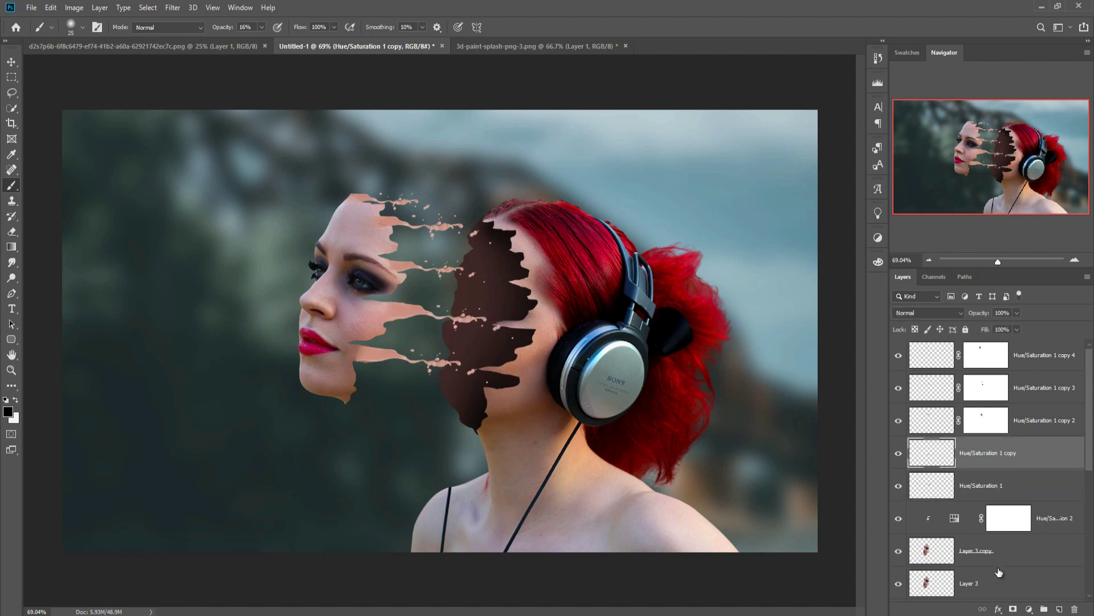
{"action": "left_click", "coordinate": [1013, 608]}
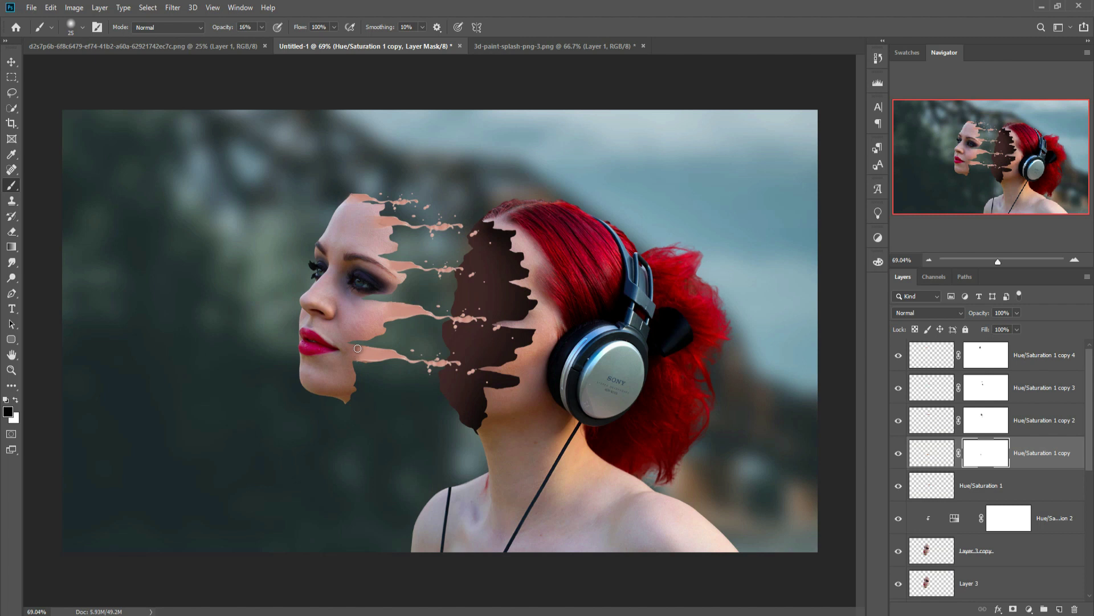
{"action": "key", "text": "v"}
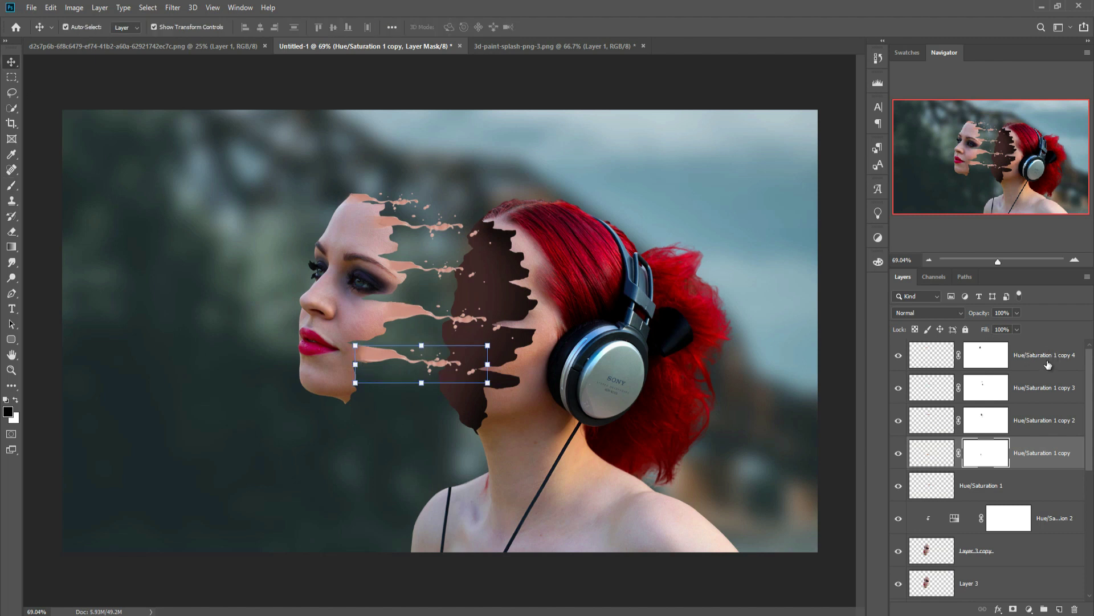
Merge the five splash layers, from Hue/Saturation 1 copy 4 down to Hue/Saturation 1, into one layer.
{"action": "left_click", "coordinate": [1048, 366]}
{"action": "left_click", "coordinate": [1038, 491], "text": "shift"}
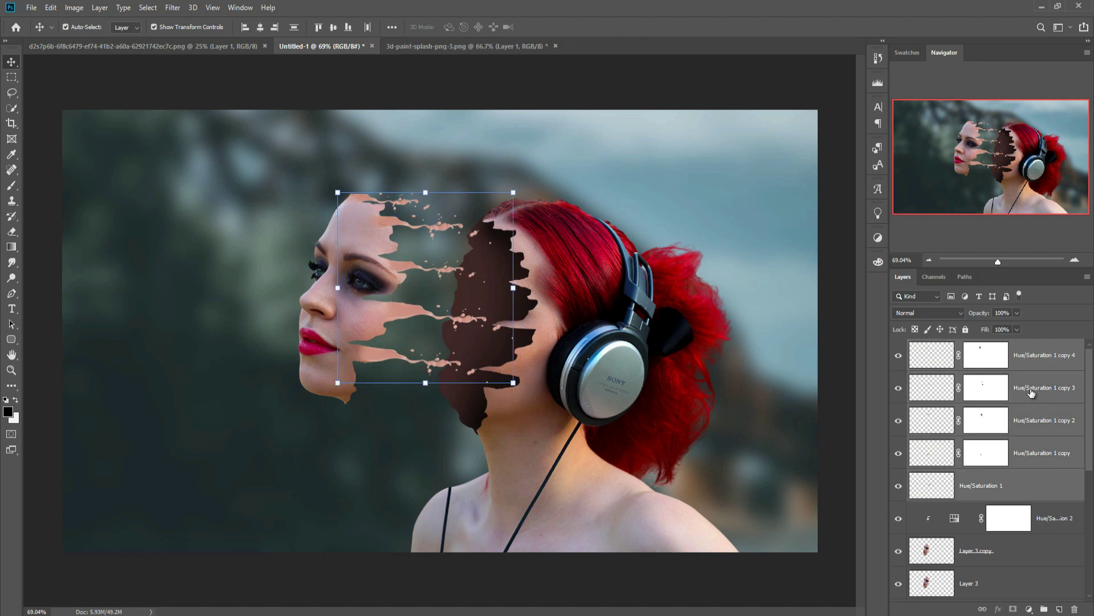
{"action": "right_click", "coordinate": [1041, 356]}
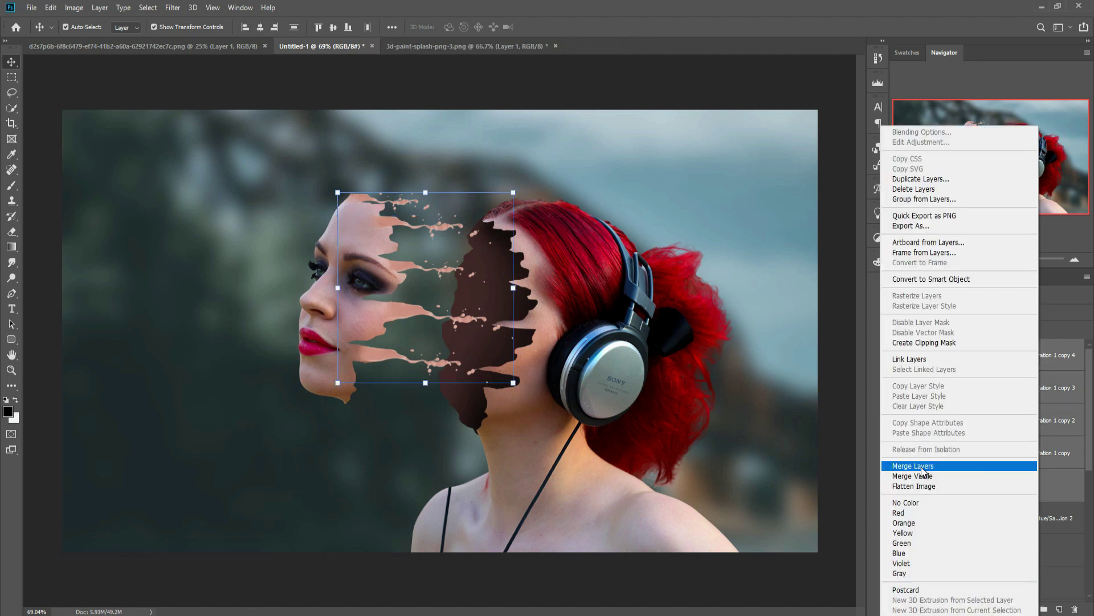
{"action": "left_click", "coordinate": [924, 467]}
{"action": "right_click", "coordinate": [1024, 370]}
{"action": "left_click", "coordinate": [1053, 360]}
Add a Hue/Saturation adjustment clipped to the merged splash layer, with Saturation -35 and Lightness +6.
{"action": "left_click", "coordinate": [1029, 609]}
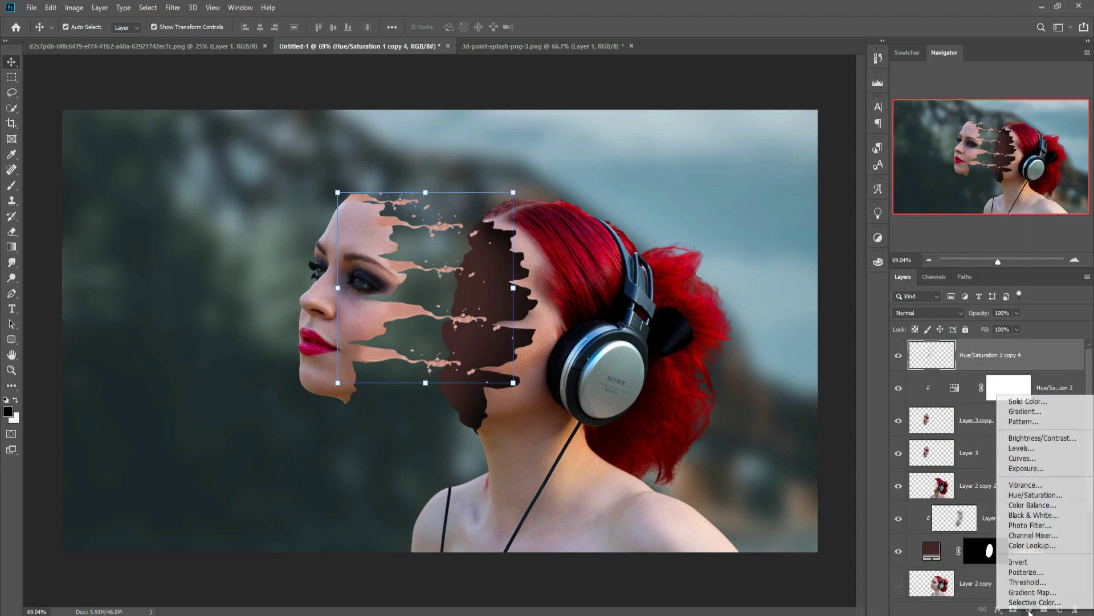
{"action": "left_click", "coordinate": [1035, 495]}
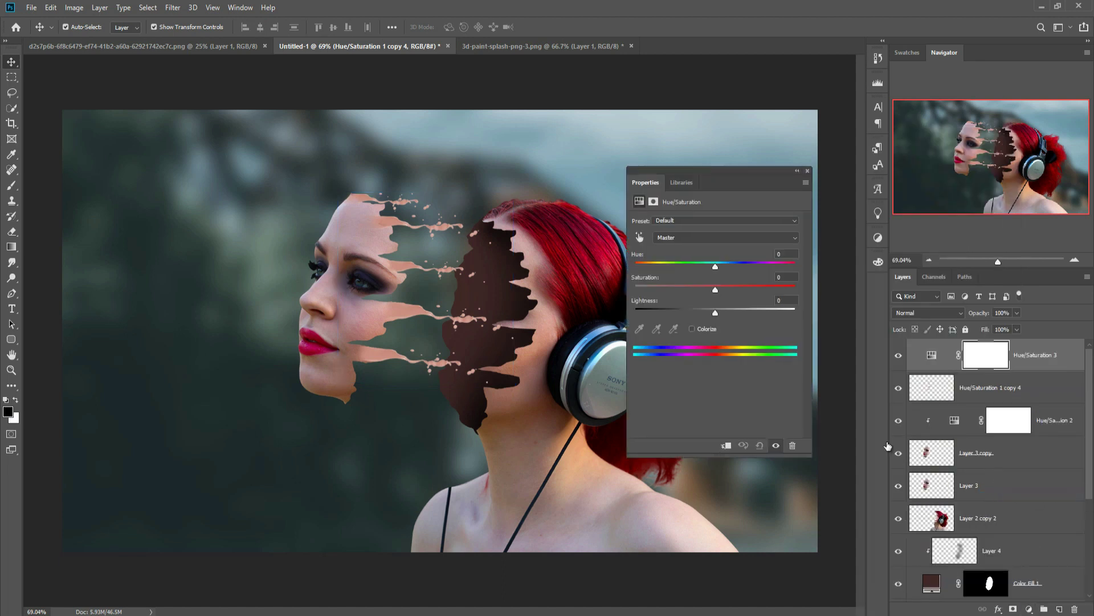
{"action": "left_click", "coordinate": [727, 446]}
{"action": "left_click_drag", "start_coordinate": [716, 289], "coordinate": [710, 292]}
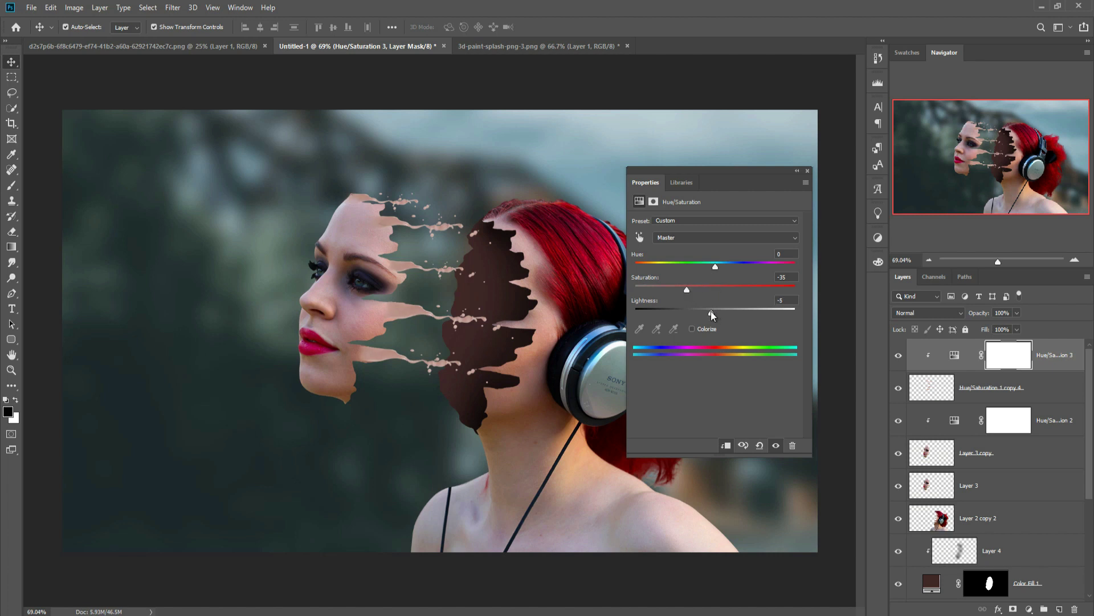
{"action": "left_click_drag", "start_coordinate": [705, 311], "coordinate": [717, 310]}
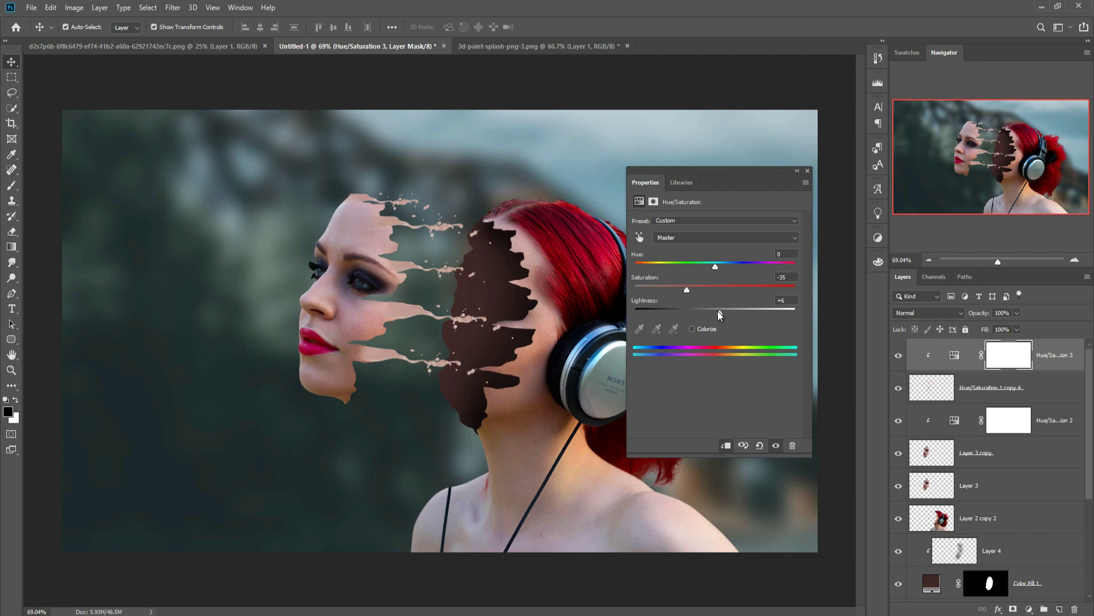
{"action": "left_click", "coordinate": [808, 171]}
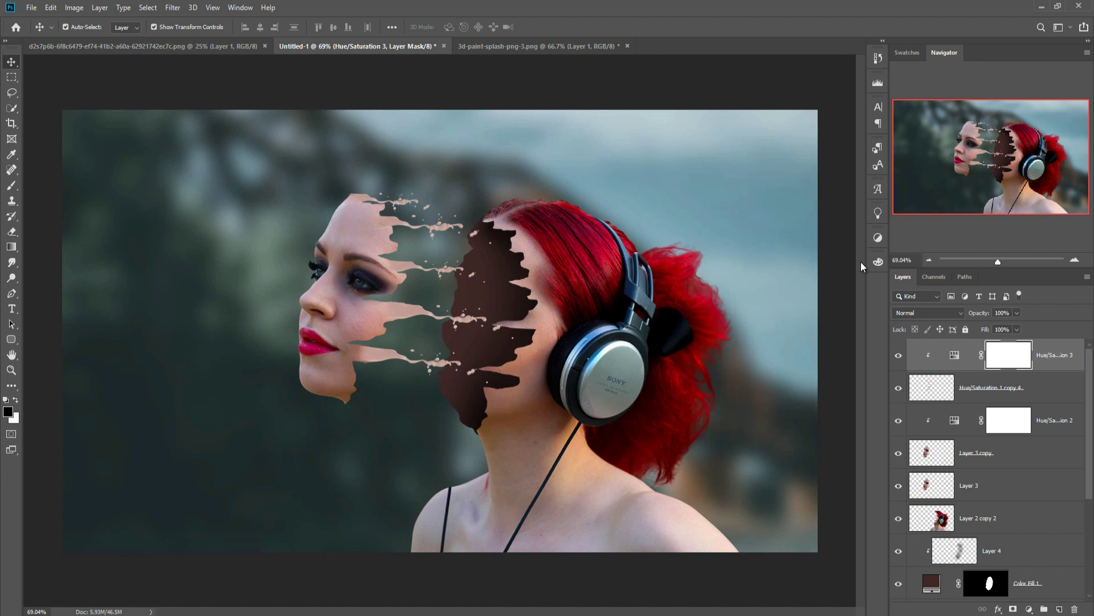
Create a new empty layer above the splash adjustment and switch to the Brush tool.
{"action": "left_click", "coordinate": [1044, 390]}
{"action": "left_click", "coordinate": [1047, 359]}
{"action": "left_click", "coordinate": [1059, 609]}
{"action": "left_click", "coordinate": [11, 186]}
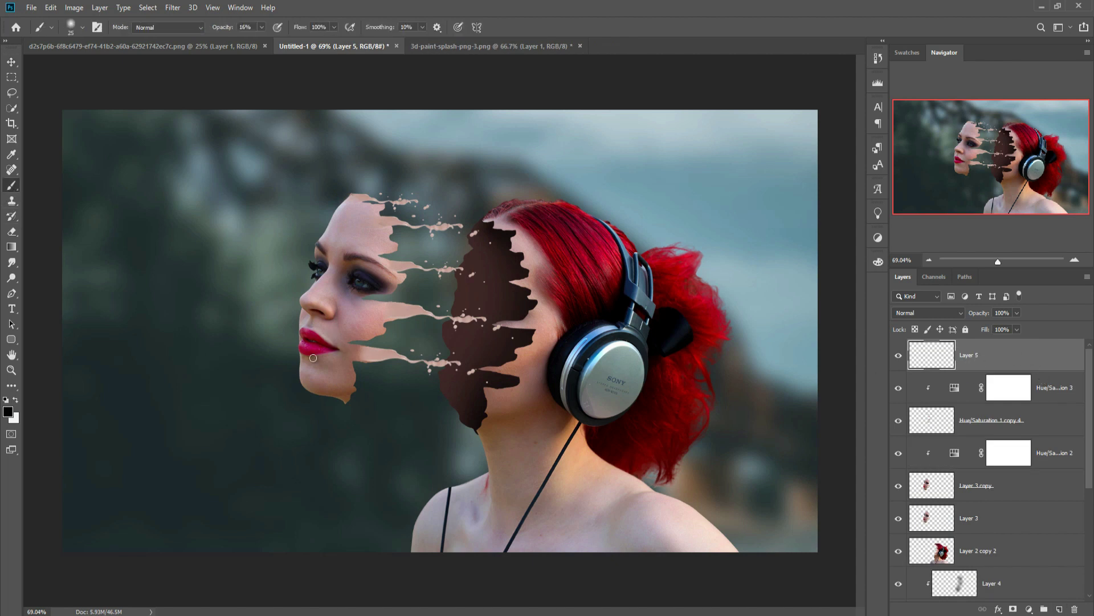
Sample the skin tone #95615b near the mouth and brush it over the base of the splash beside the mouth.
{"action": "left_click", "coordinate": [9, 412]}
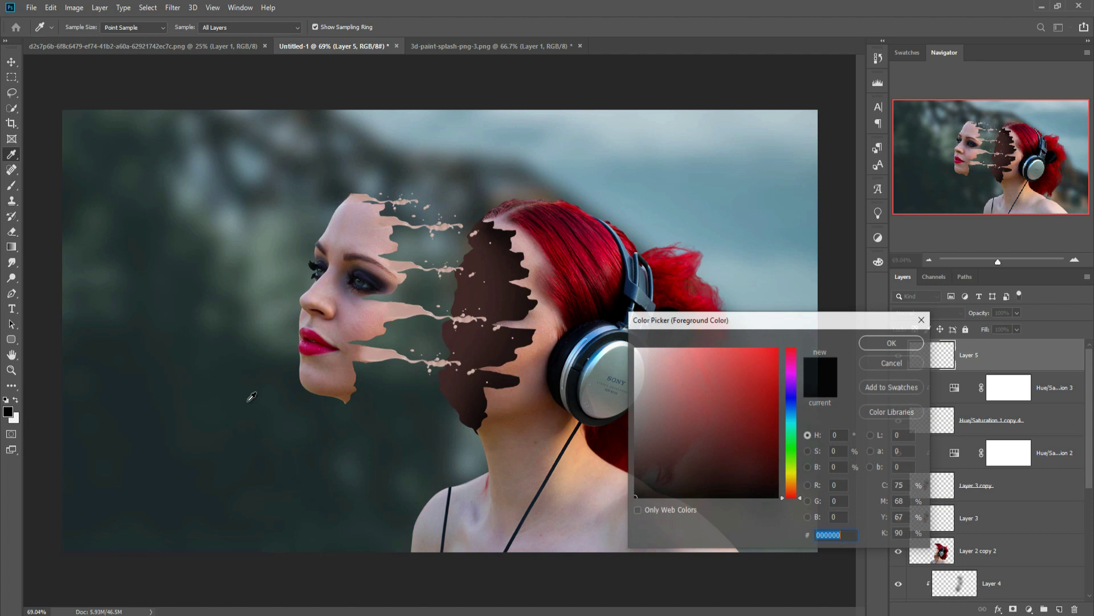
{"action": "left_click", "coordinate": [358, 348]}
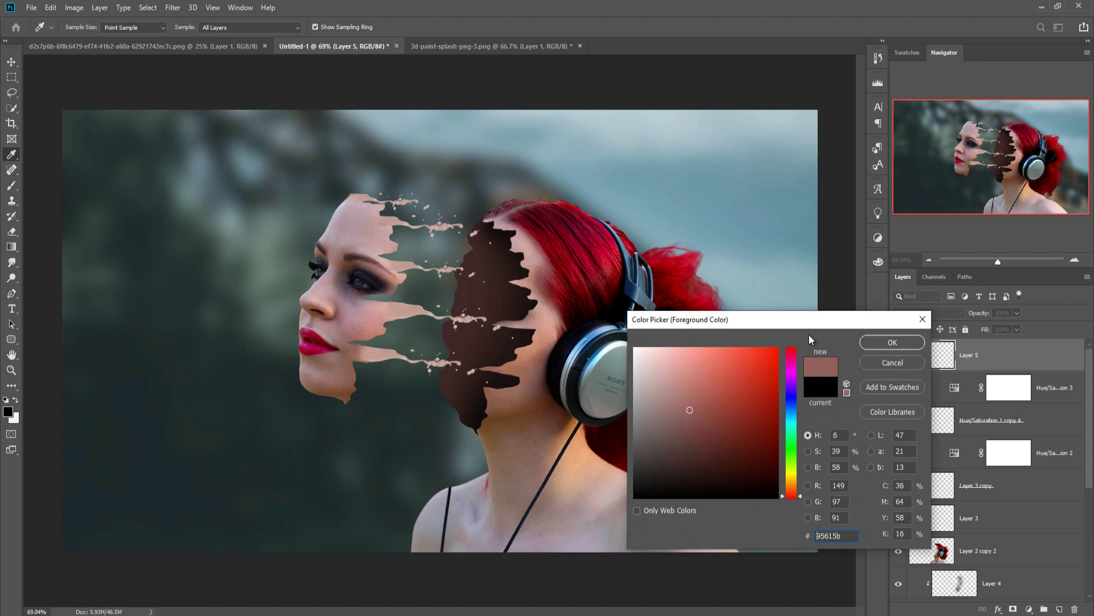
{"action": "left_click", "coordinate": [893, 342]}
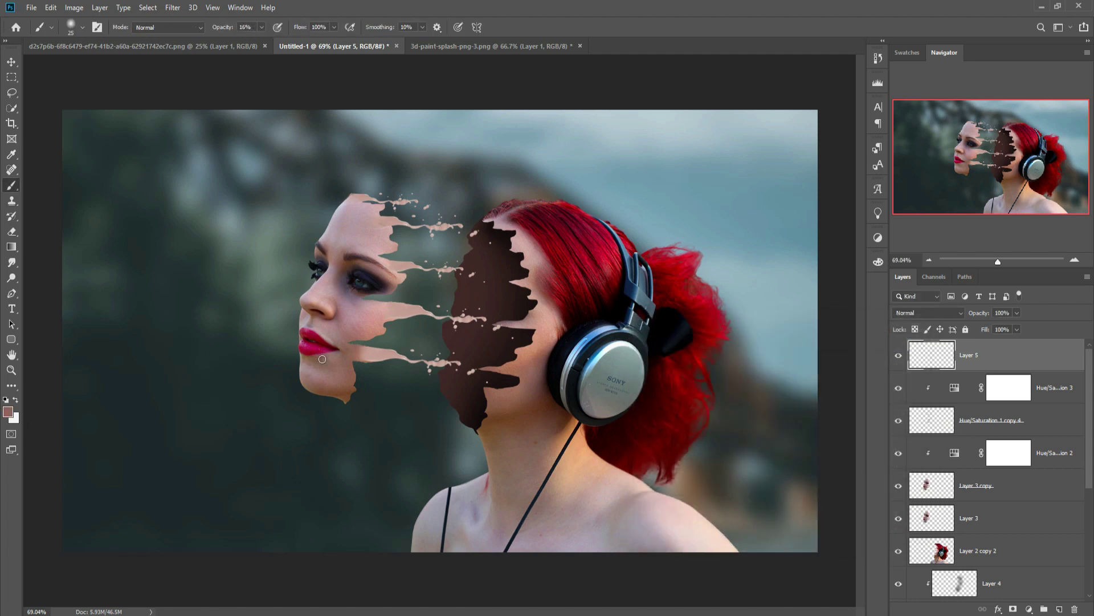
{"action": "key", "text": "ctrl+plus"}
{"action": "key", "text": "ctrl+plus"}
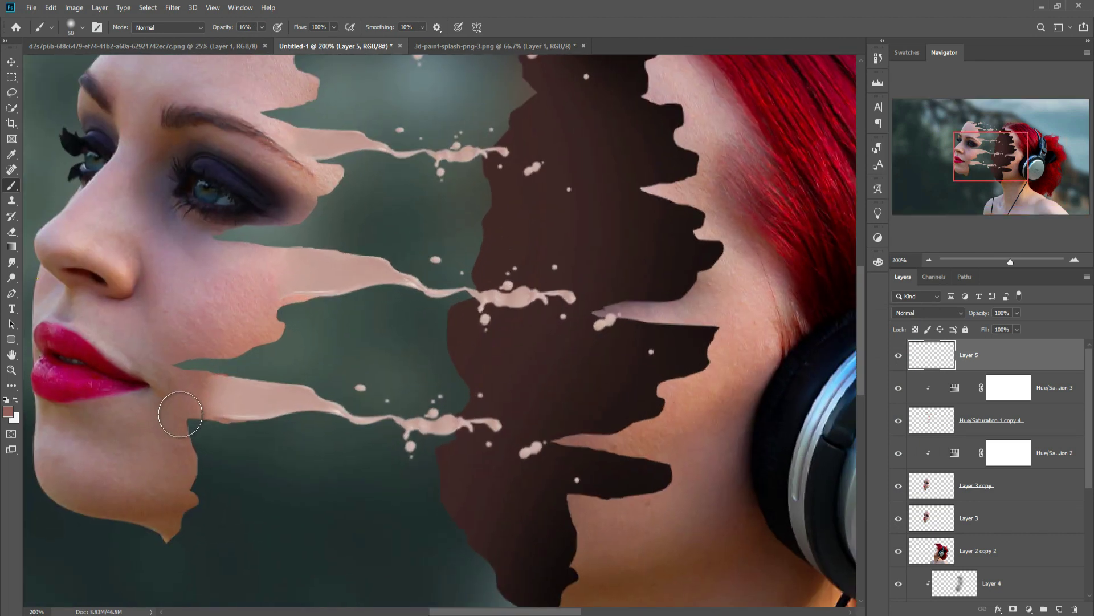
{"action": "key", "text": "bracketright"}
{"action": "key", "text": "bracketright"}
{"action": "mouse_move", "coordinate": [191, 396]}
{"action": "left_mouse_down"}
{"action": "mouse_move", "coordinate": [307, 399]}
{"action": "mouse_move", "coordinate": [228, 403]}
{"action": "left_mouse_up"}
{"action": "key", "text": "bracketleft"}
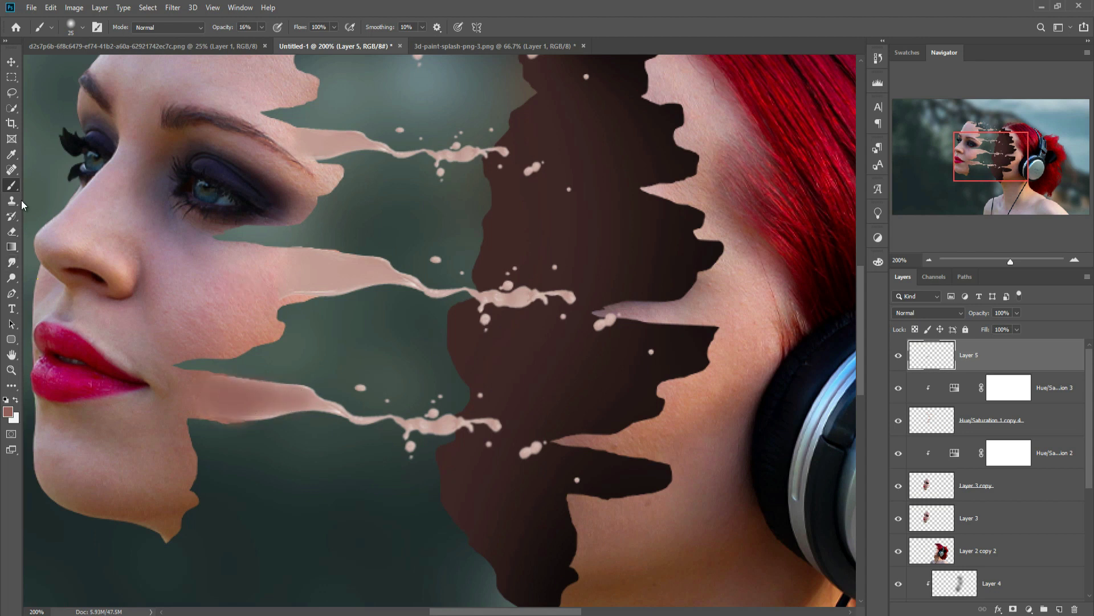
Sample the pink cheek tone #d09796, brush it over the join between cheek and splash, and undo the last stroke.
{"action": "left_click", "coordinate": [8, 412]}
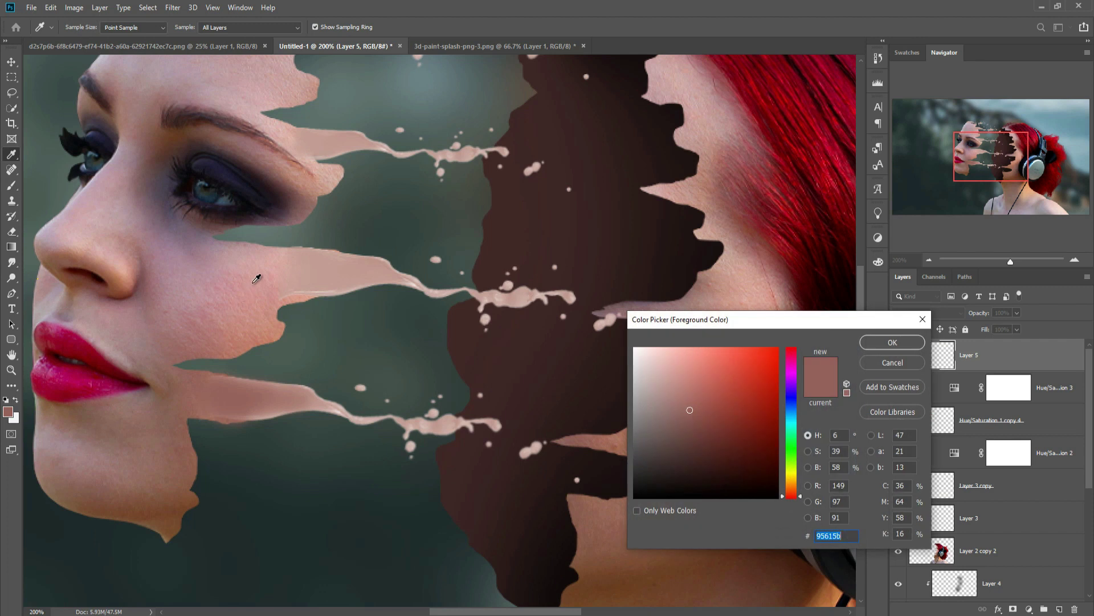
{"action": "left_click", "coordinate": [255, 281]}
{"action": "left_click", "coordinate": [893, 342]}
{"action": "mouse_move", "coordinate": [269, 296]}
{"action": "left_mouse_down"}
{"action": "mouse_move", "coordinate": [302, 287]}
{"action": "mouse_move", "coordinate": [268, 286]}
{"action": "mouse_move", "coordinate": [317, 275]}
{"action": "mouse_move", "coordinate": [241, 296]}
{"action": "mouse_move", "coordinate": [210, 249]}
{"action": "mouse_move", "coordinate": [144, 242]}
{"action": "mouse_move", "coordinate": [193, 251]}
{"action": "left_mouse_up"}
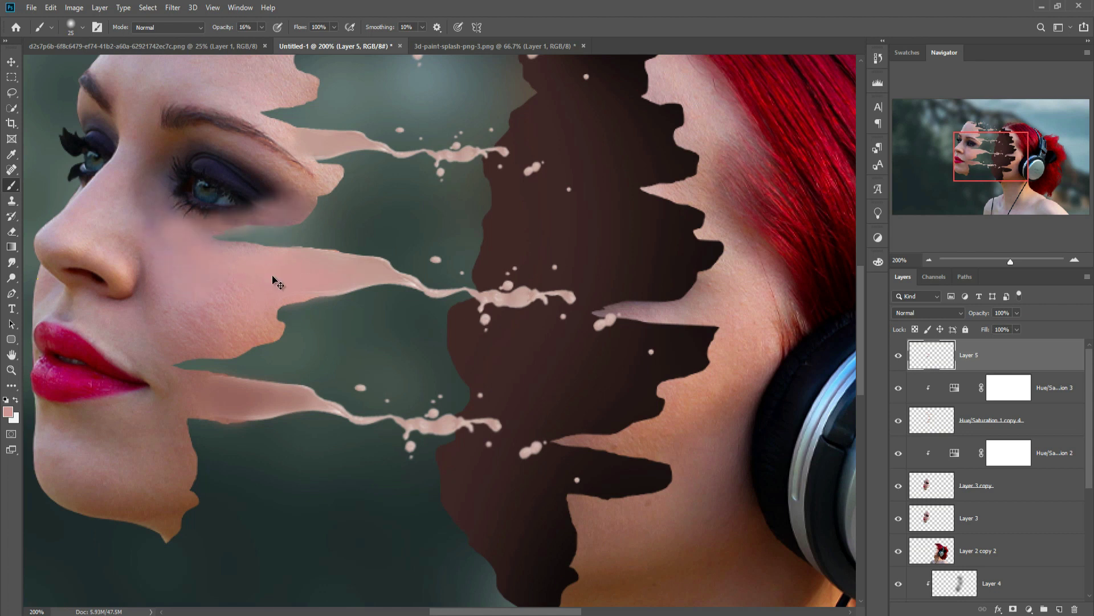
{"action": "key", "text": "ctrl+z"}
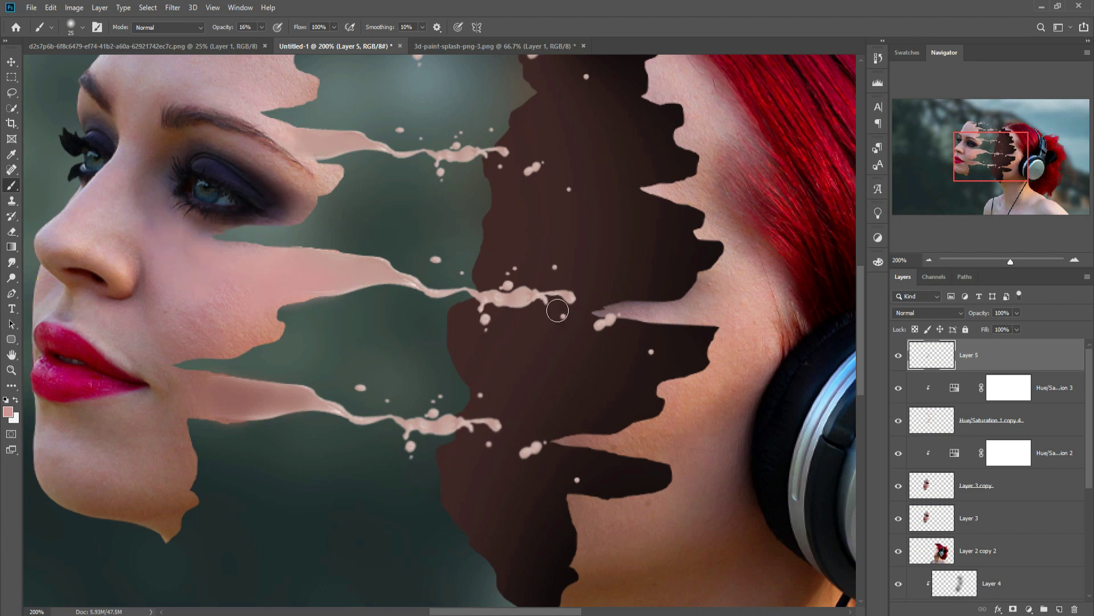
Set the foreground color to the light skin tone #d8b3ad and brush over the base of the splash beside the eyebrow.
{"action": "left_click", "coordinate": [8, 411]}
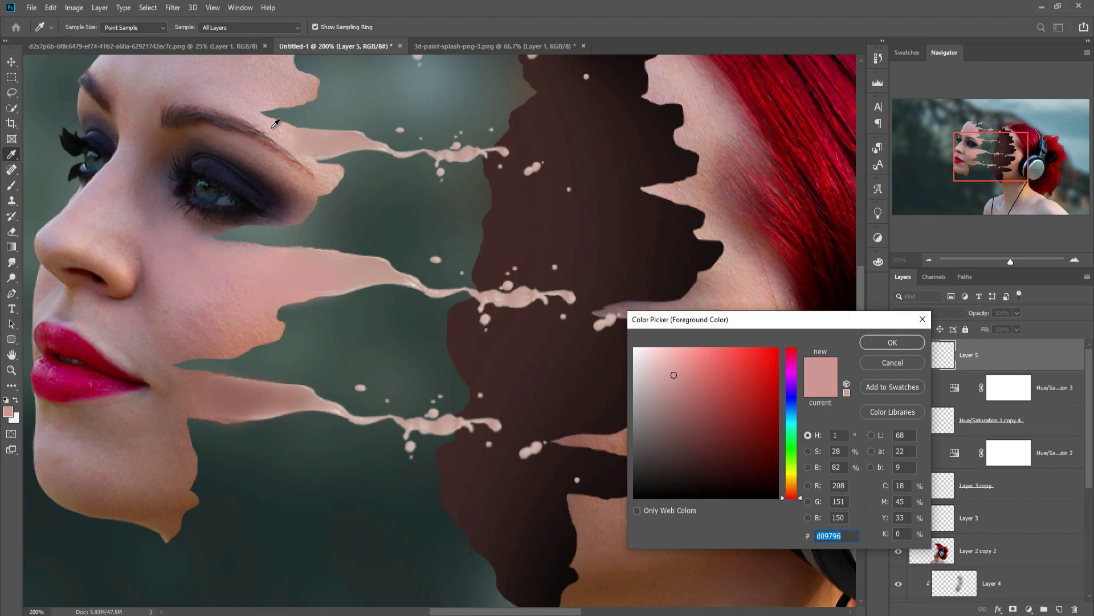
{"action": "left_click", "coordinate": [712, 293]}
{"action": "left_click", "coordinate": [892, 343]}
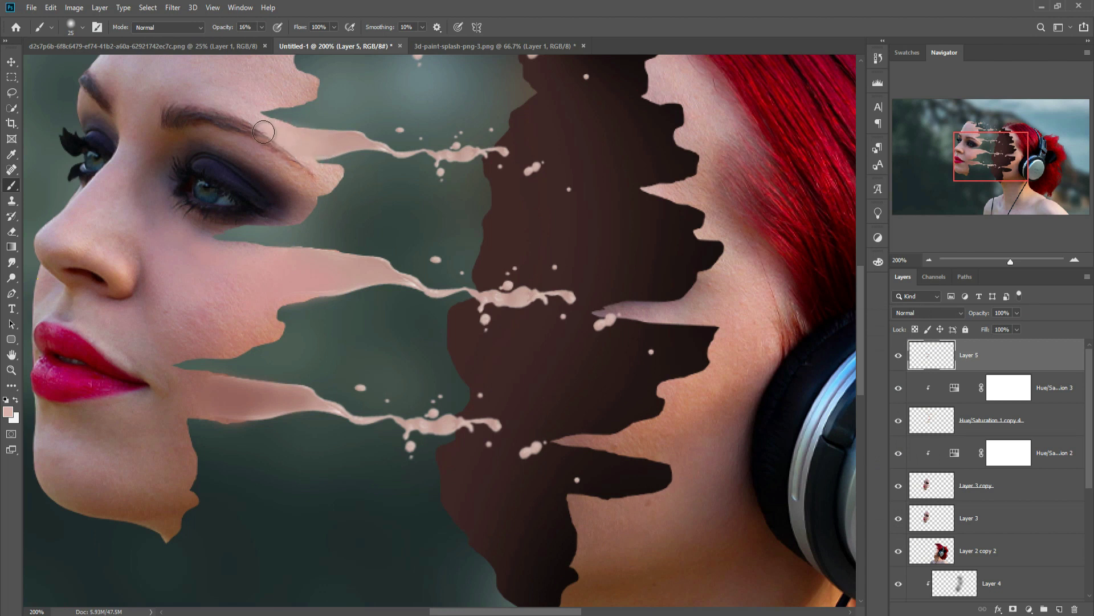
Sample a pinkish skin tone from the forehead and brush it over the base of the forehead splash.
{"action": "left_click_drag", "start_coordinate": [323, 161], "coordinate": [376, 335]}
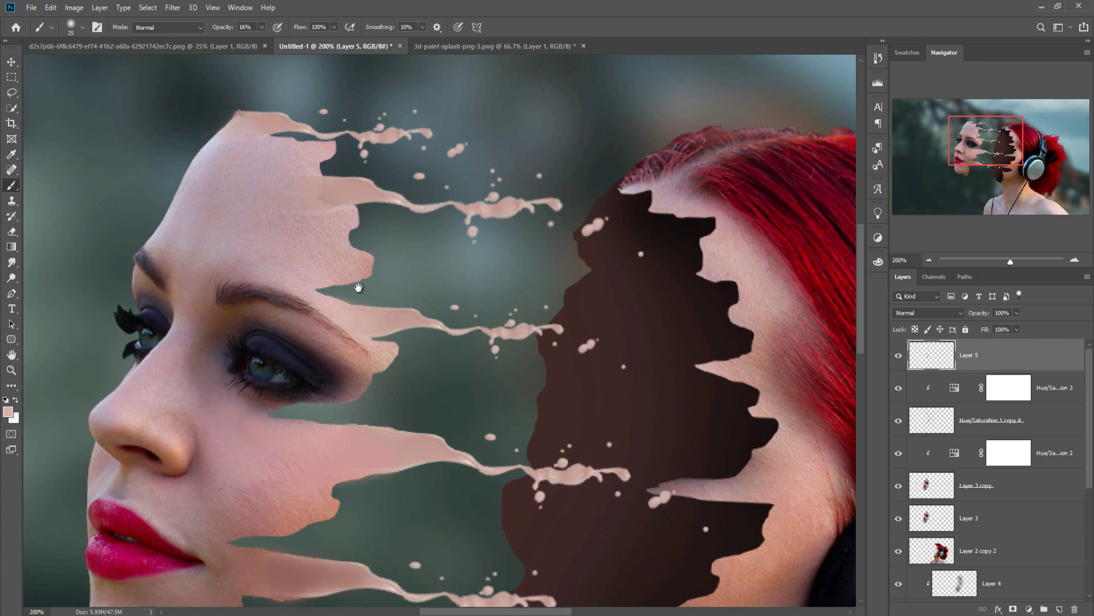
{"action": "left_click", "coordinate": [8, 412]}
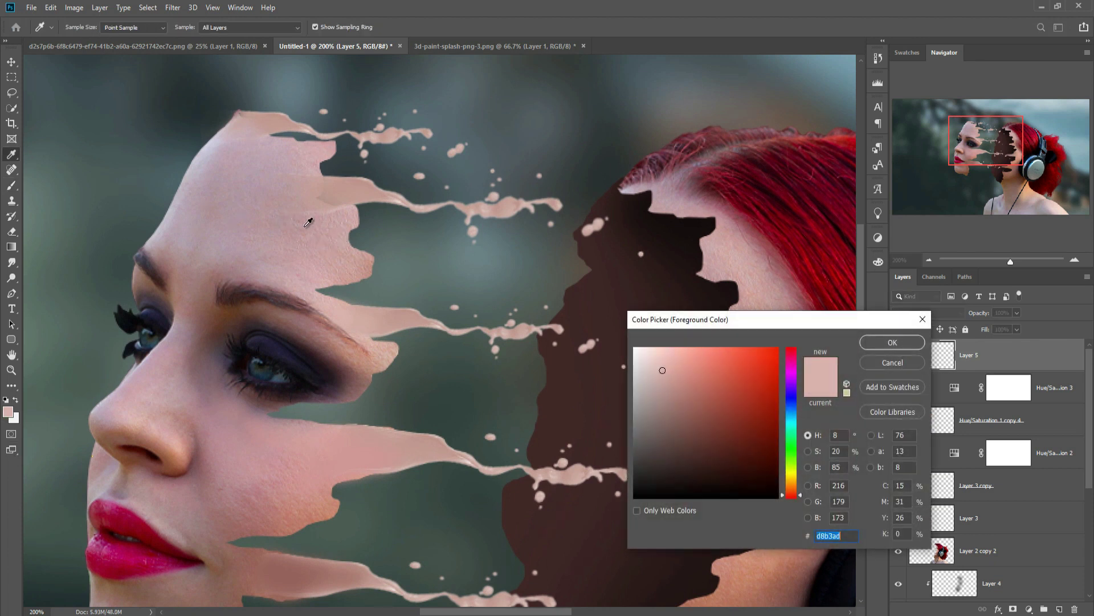
{"action": "left_click", "coordinate": [892, 342]}
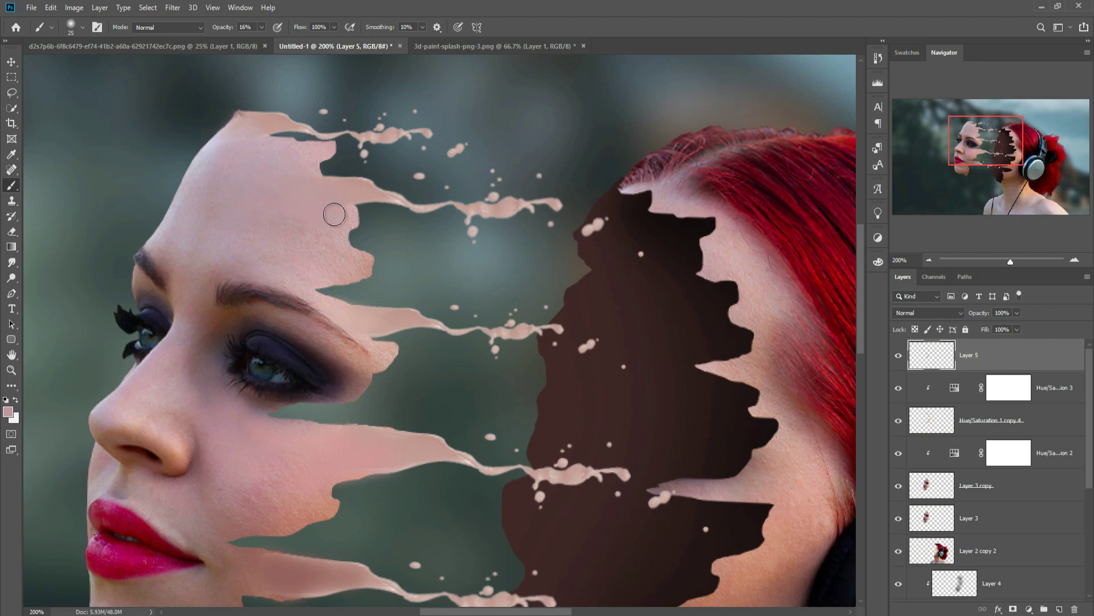
{"action": "left_click_drag", "start_coordinate": [297, 203], "coordinate": [228, 228]}
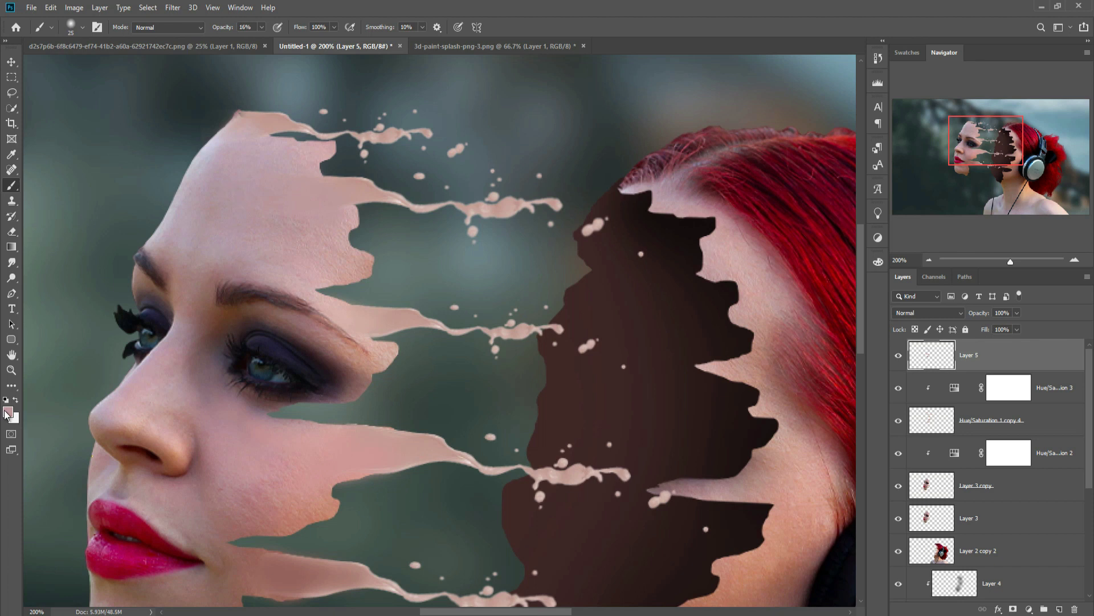
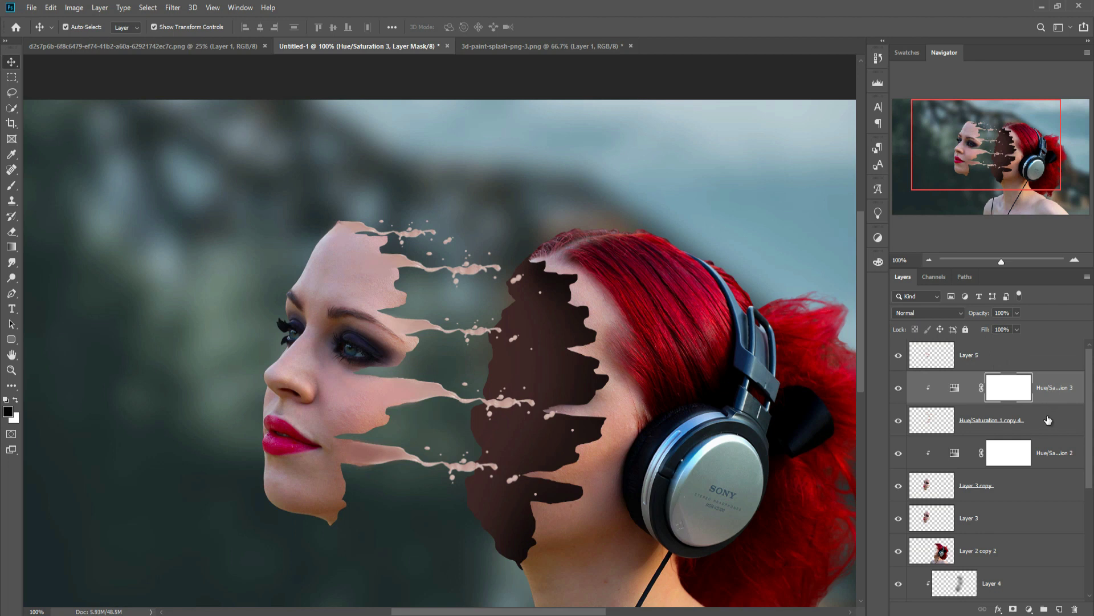
Merge the Hue/Saturation 3 adjustment with its splash layer and duplicate the merged layer.
{"action": "right_click", "coordinate": [1057, 391]}
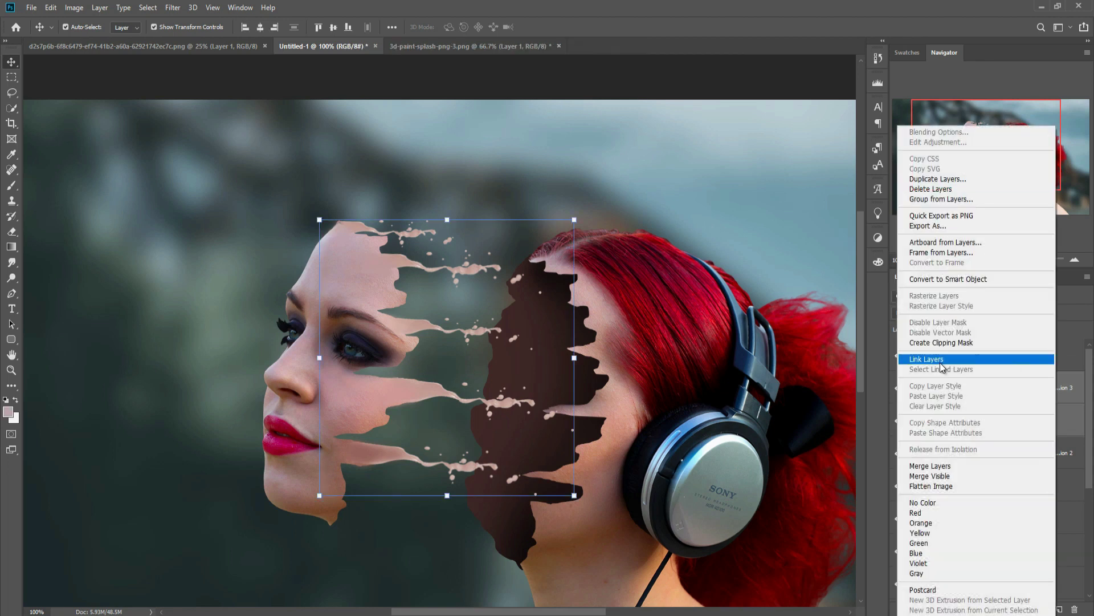
{"action": "left_click", "coordinate": [1012, 388]}
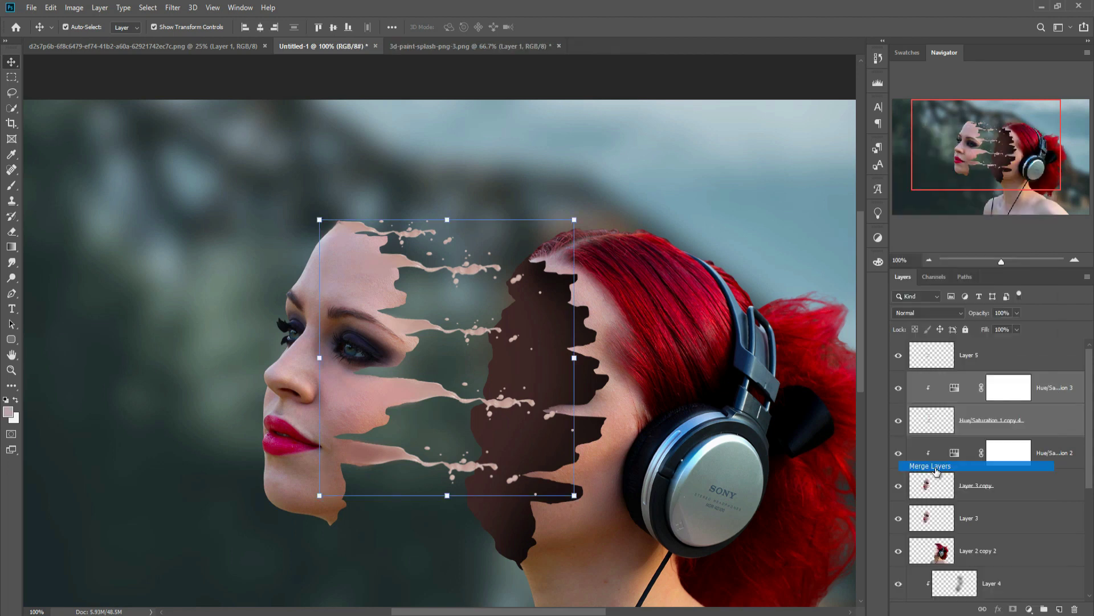
{"action": "right_click", "coordinate": [1012, 387]}
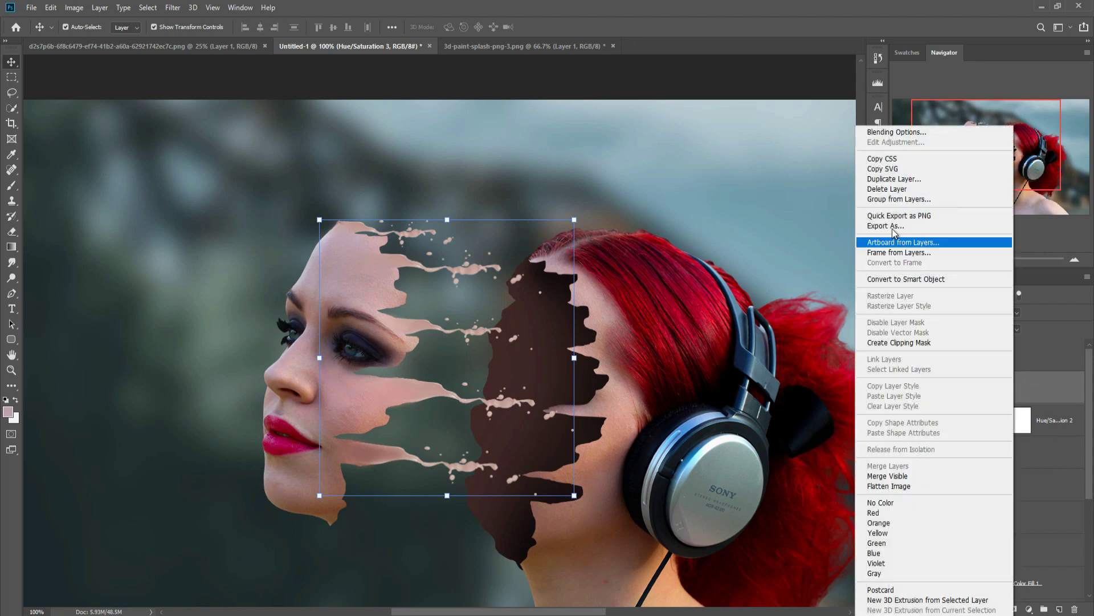
{"action": "left_click", "coordinate": [893, 179]}
{"action": "left_click", "coordinate": [641, 175]}
Place the splash copy directly below Color Fill 1 and scale it down to about 74%.
{"action": "left_click_drag", "start_coordinate": [1001, 390], "coordinate": [995, 439]}
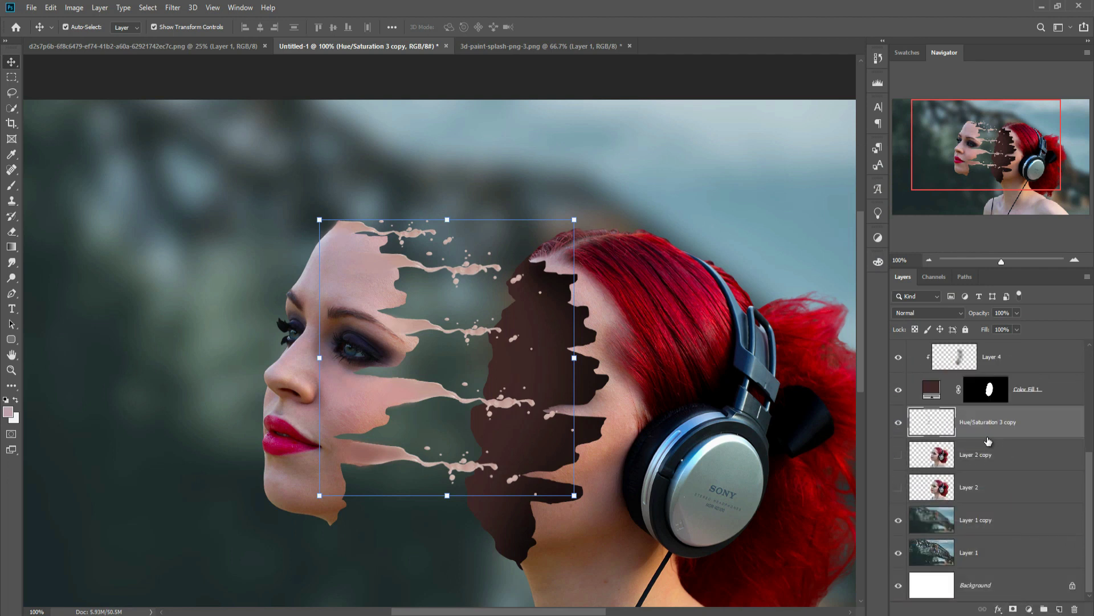
{"action": "left_click_drag", "start_coordinate": [574, 219], "coordinate": [468, 297]}
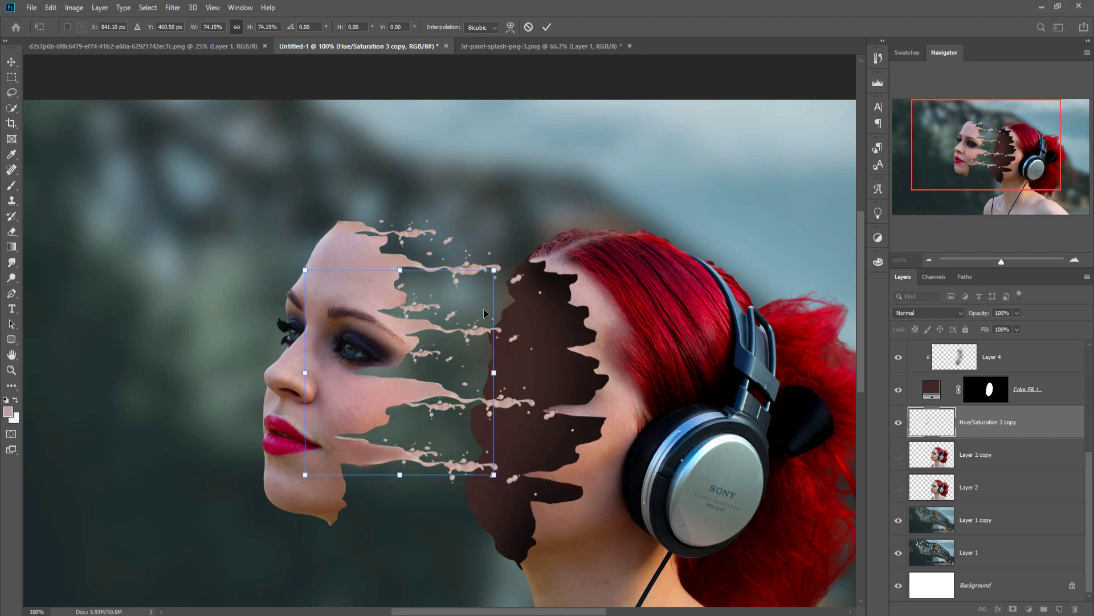
{"action": "left_click", "coordinate": [546, 27]}
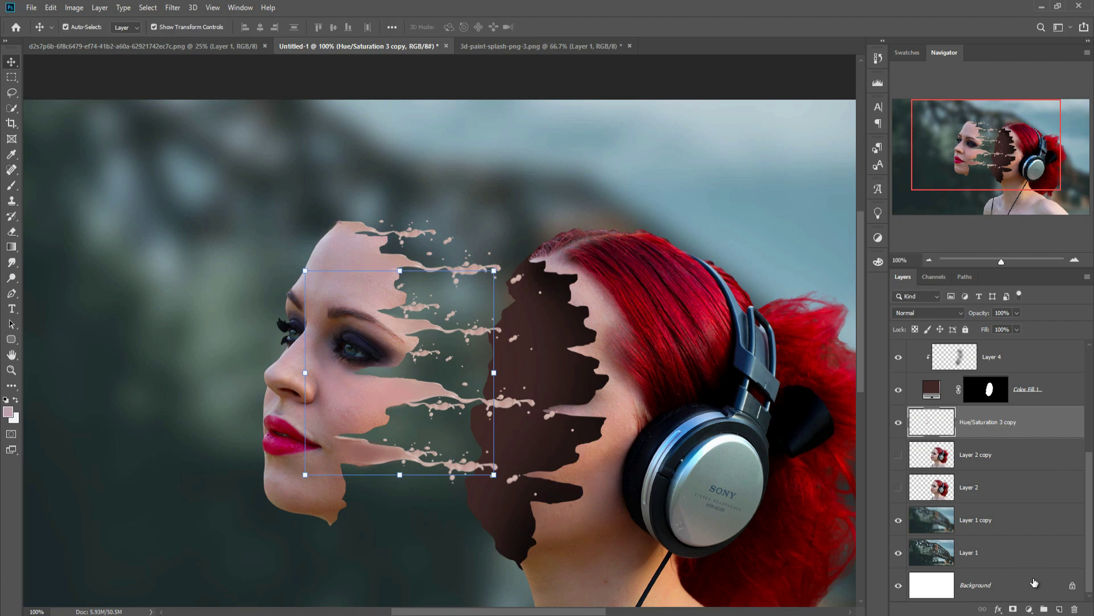
Add a clipped, colorized Hue/Saturation adjustment to the splash copy with hue 0, saturation 22 and lightness -80.
{"action": "left_click", "coordinate": [1029, 610]}
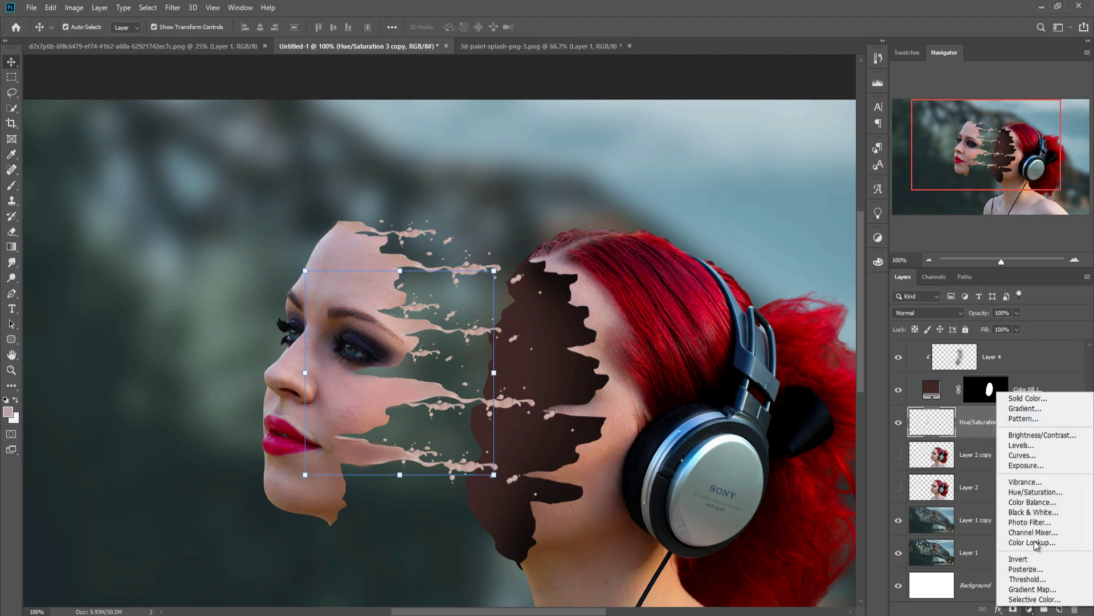
{"action": "left_click", "coordinate": [1035, 491]}
{"action": "left_click", "coordinate": [728, 445]}
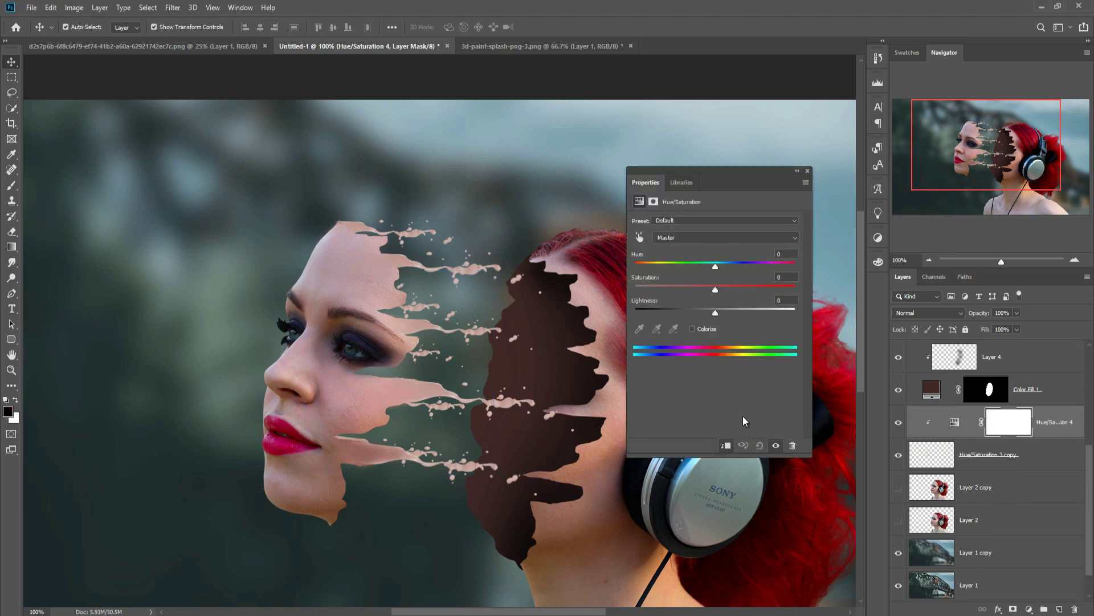
{"action": "left_click", "coordinate": [693, 329]}
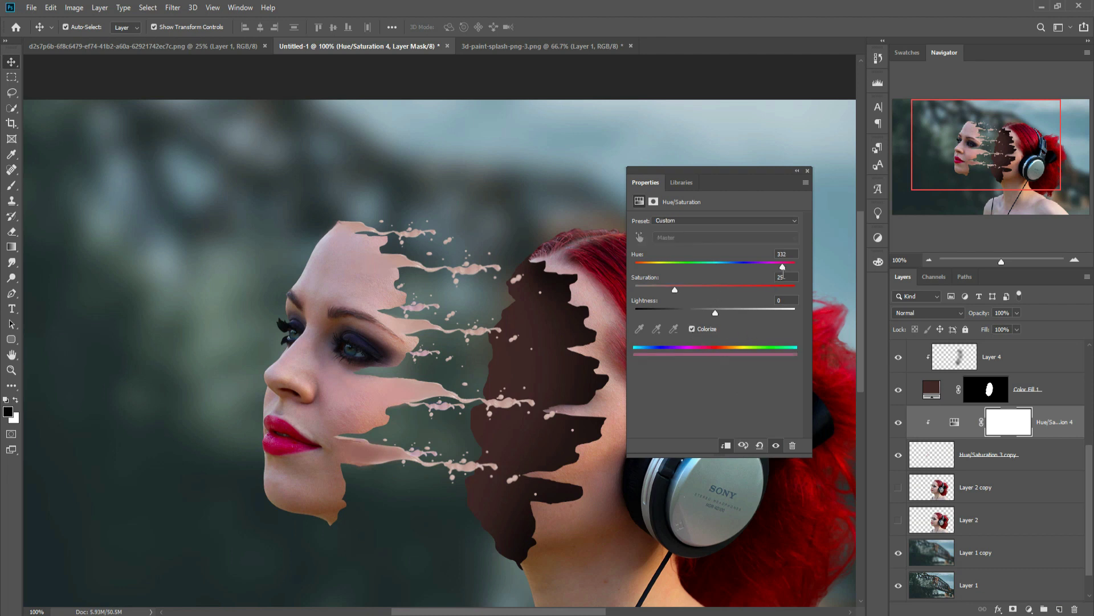
{"action": "left_click_drag", "start_coordinate": [716, 313], "coordinate": [671, 314]}
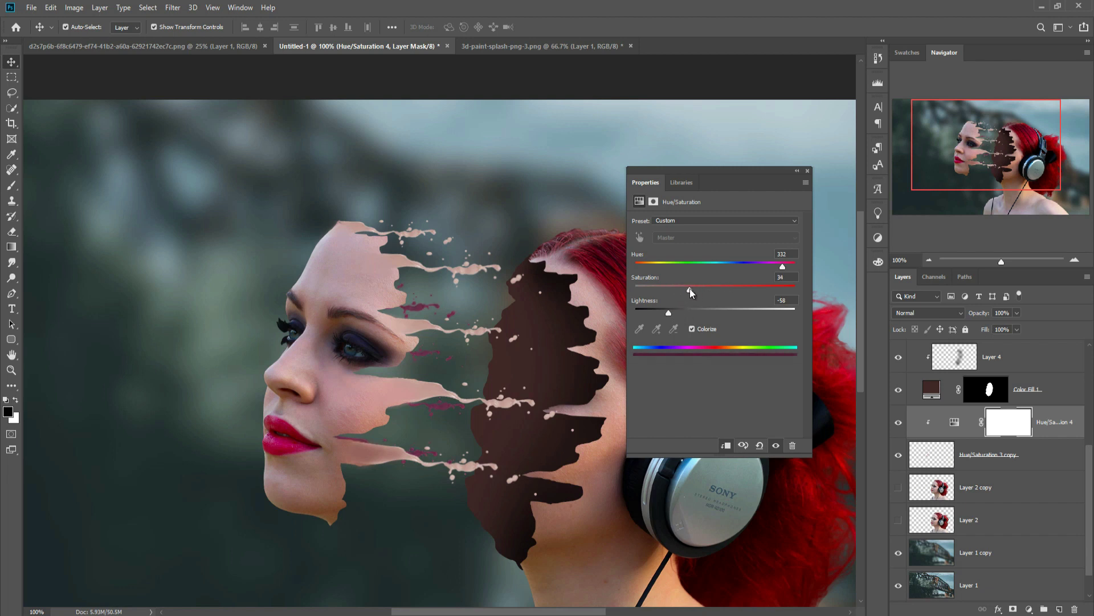
{"action": "left_click_drag", "start_coordinate": [740, 269], "coordinate": [637, 269]}
{"action": "left_click_drag", "start_coordinate": [679, 314], "coordinate": [647, 315]}
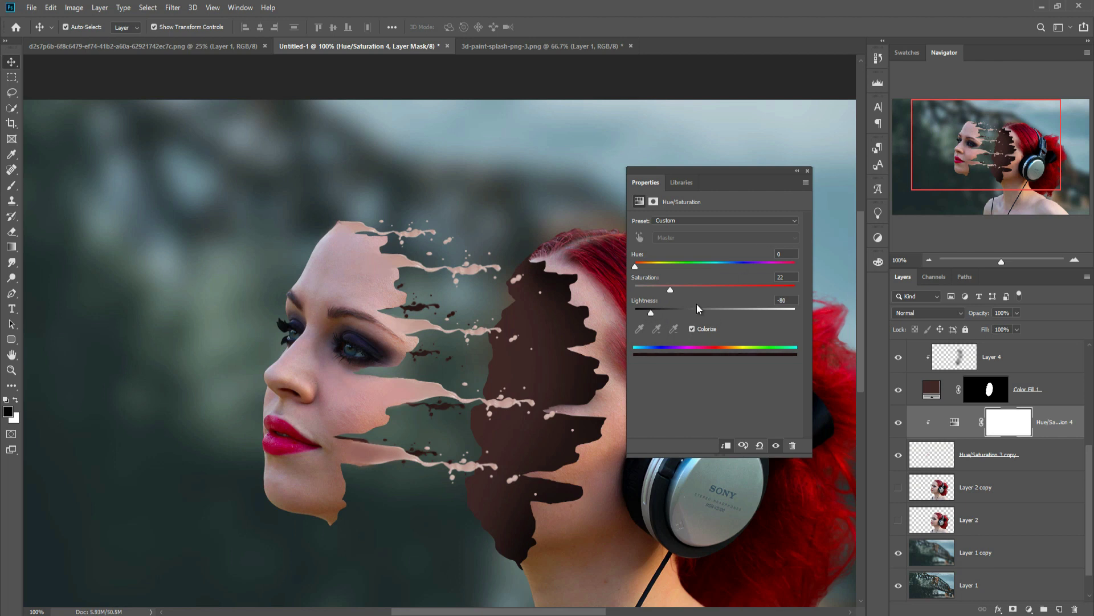
{"action": "left_click", "coordinate": [807, 171]}
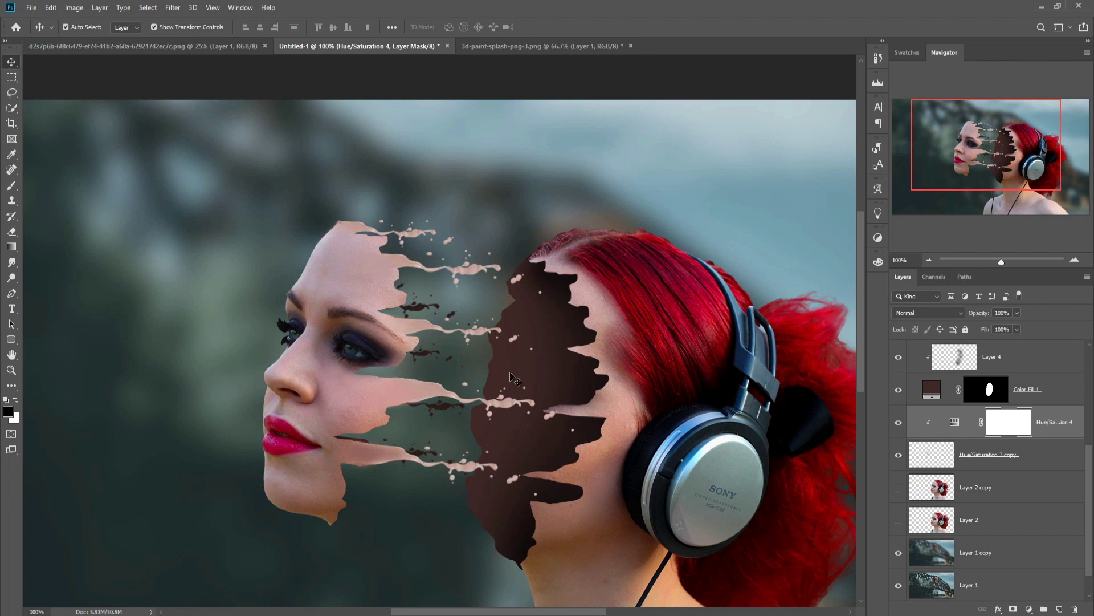
Stretch the dark splash copy horizontally at both ends so its strands reach from the face to the head cavity.
{"action": "left_click", "coordinate": [971, 457]}
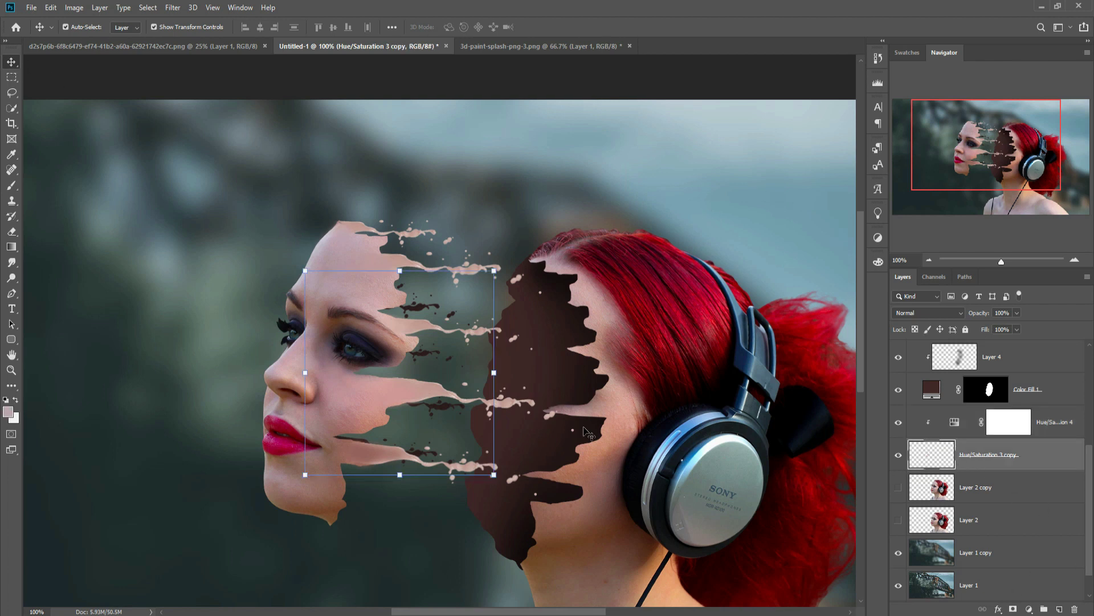
{"action": "left_click_drag", "start_coordinate": [493, 374], "coordinate": [681, 373]}
{"action": "left_click_drag", "start_coordinate": [297, 372], "coordinate": [272, 373]}
{"action": "key", "text": "Return"}
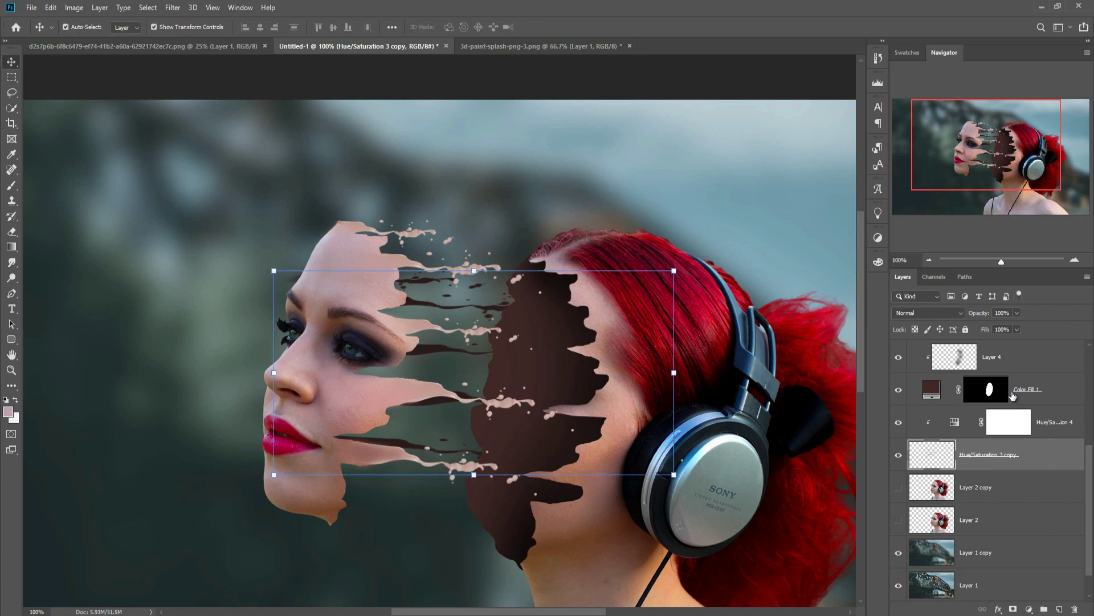
Merge the shading in Layer 4 with the Color Fill 1 layer.
{"action": "left_click", "coordinate": [1042, 386]}
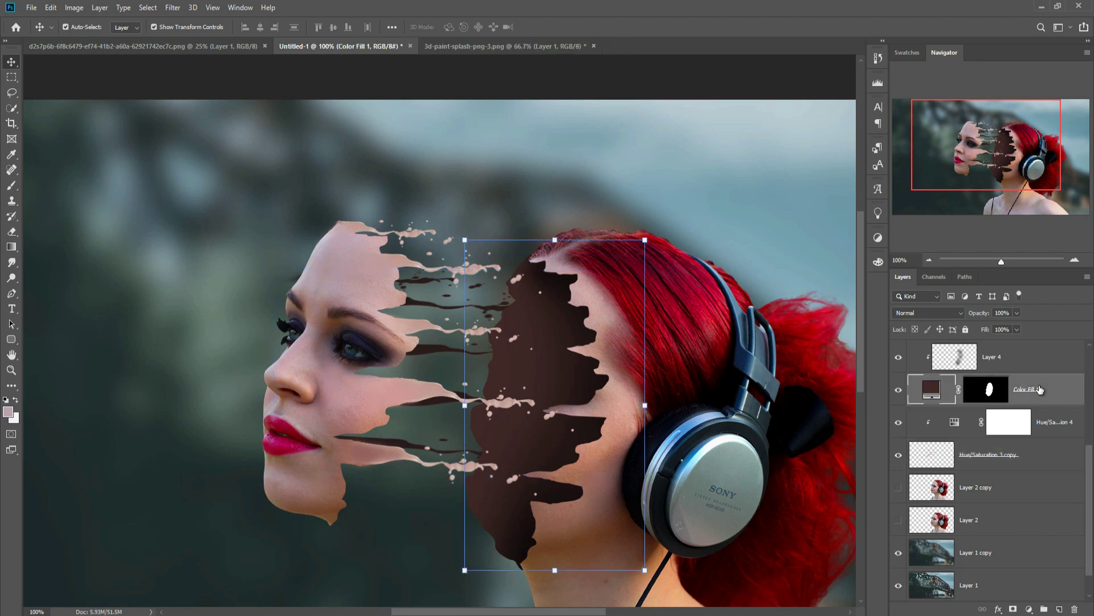
{"action": "scroll", "coordinate": [1044, 381], "scroll_direction": "up", "scroll_amount": 1}
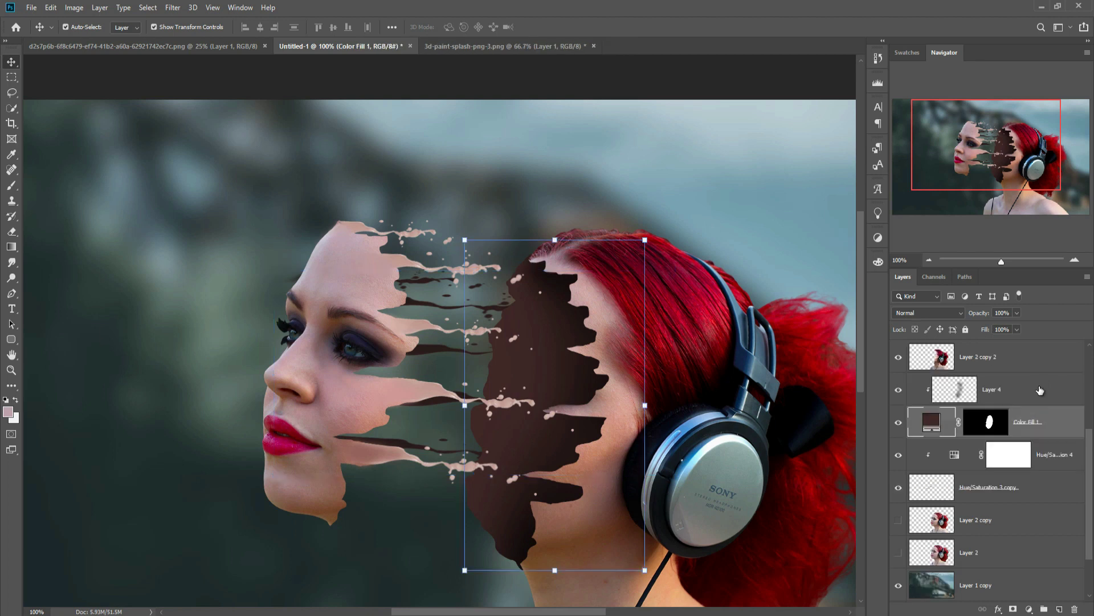
{"action": "left_click", "coordinate": [1040, 390]}
{"action": "left_click", "coordinate": [1049, 432]}
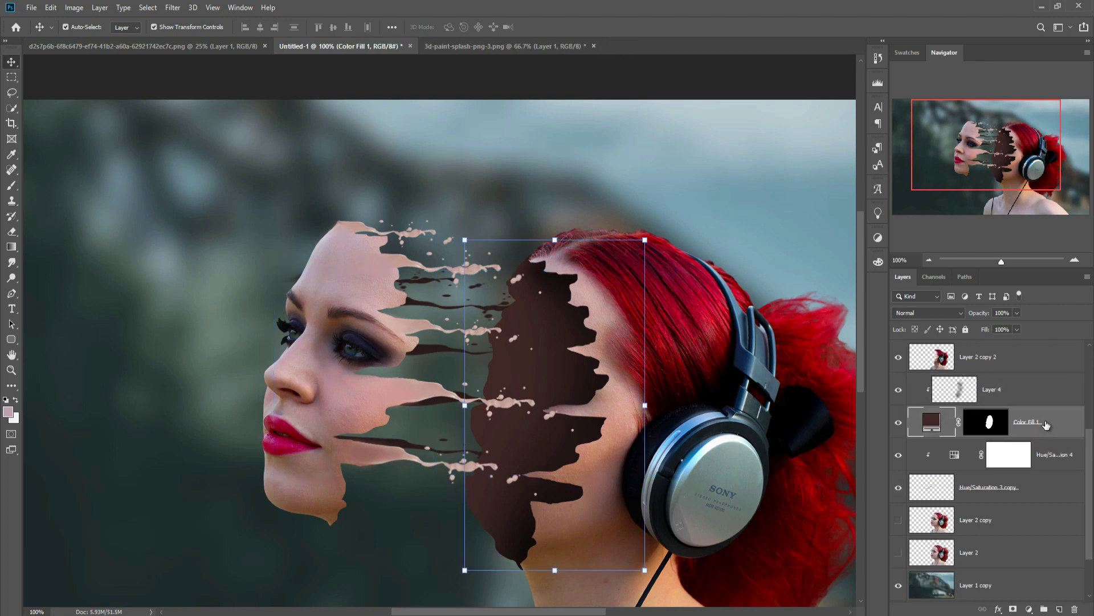
{"action": "left_click", "coordinate": [1038, 387], "text": "ctrl"}
{"action": "right_click", "coordinate": [1038, 385]}
{"action": "left_click", "coordinate": [943, 466]}
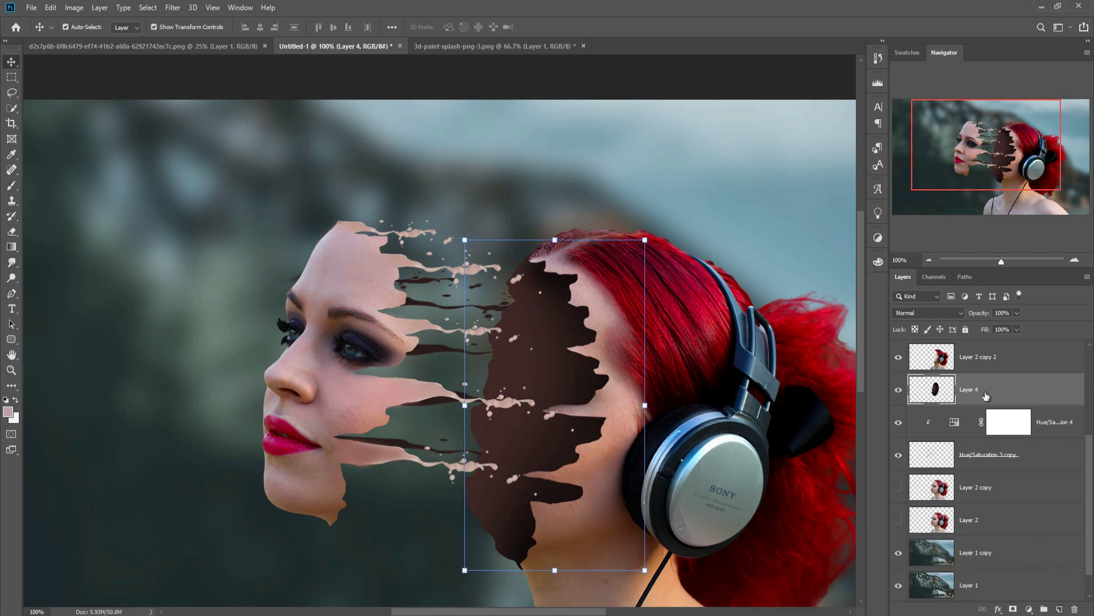
Duplicate the merged dark head-cavity layer.
{"action": "right_click", "coordinate": [1008, 390]}
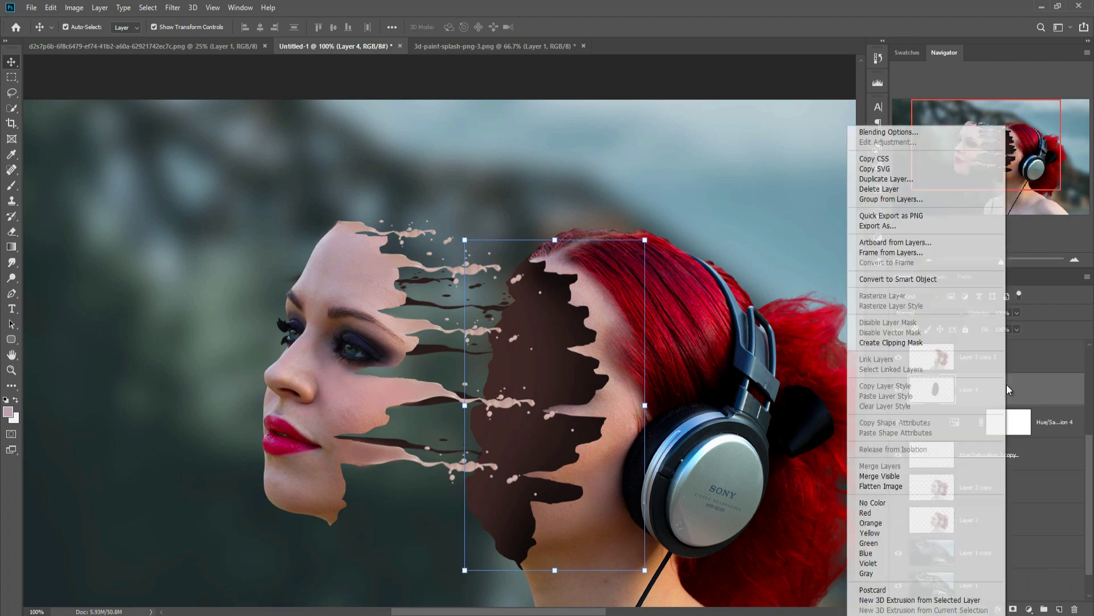
{"action": "left_click", "coordinate": [887, 179]}
{"action": "left_click", "coordinate": [637, 175]}
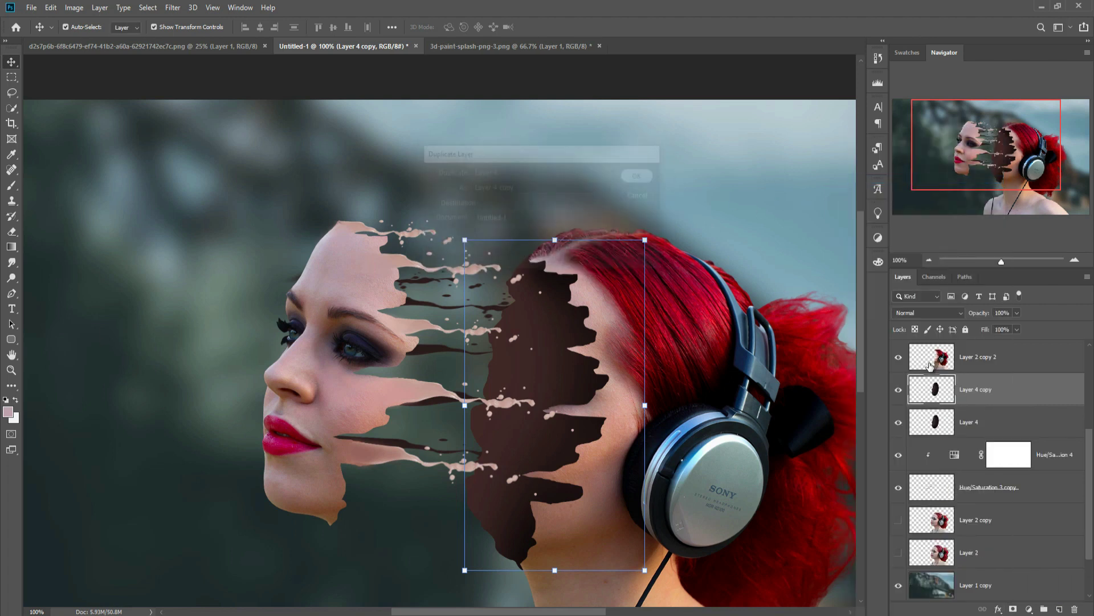
Switch to the Smudge tool with a 20 px brush and merge the cavity duplicate back into Layer 4.
{"action": "left_click", "coordinate": [11, 185]}
{"action": "left_click_drag", "start_coordinate": [11, 262], "coordinate": [52, 288]}
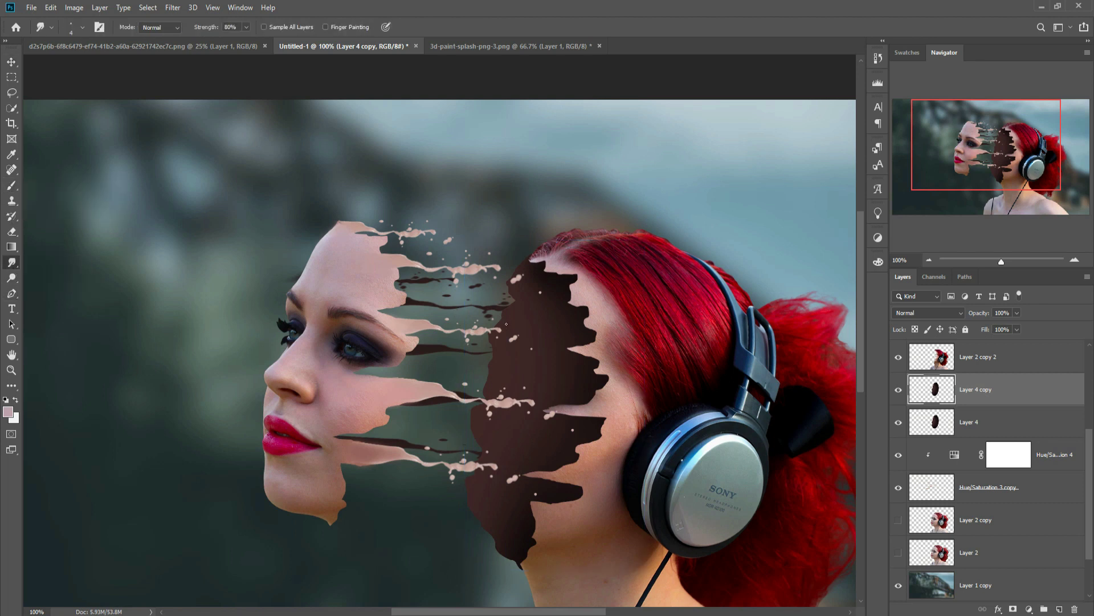
{"action": "key", "text": "bracketright"}
{"action": "key", "text": "bracketright"}
{"action": "key", "text": "bracketright"}
{"action": "key", "text": "ctrl+e"}
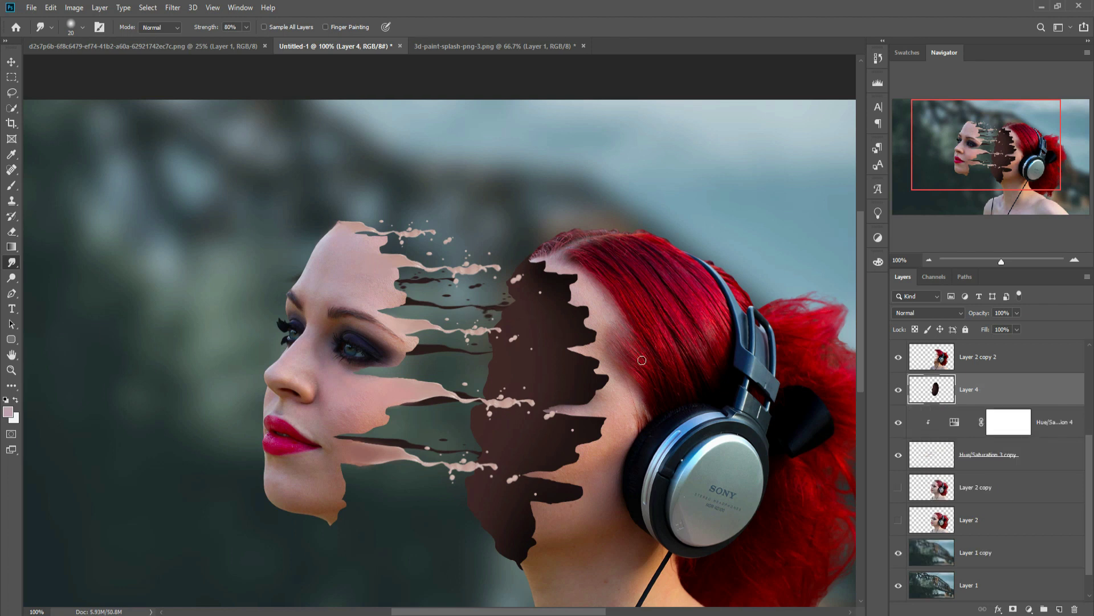
Duplicate Layer 4 and smudge the front edge of the dark cavity copy outward into streaks toward the face.
{"action": "right_click", "coordinate": [999, 382]}
{"action": "left_click", "coordinate": [878, 178]}
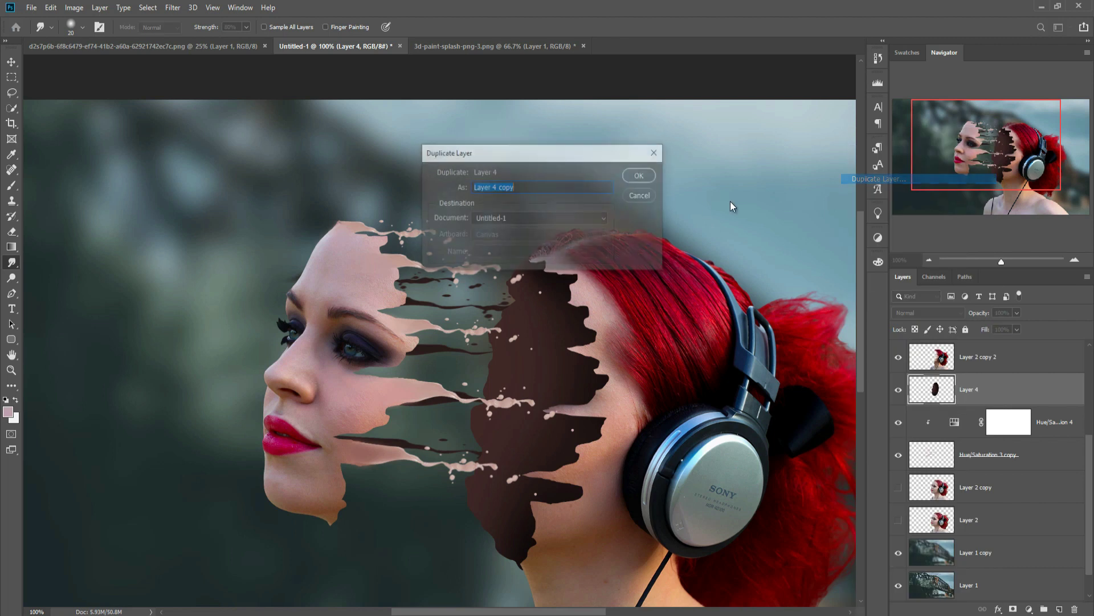
{"action": "left_click", "coordinate": [639, 176]}
{"action": "key", "text": "bracketleft"}
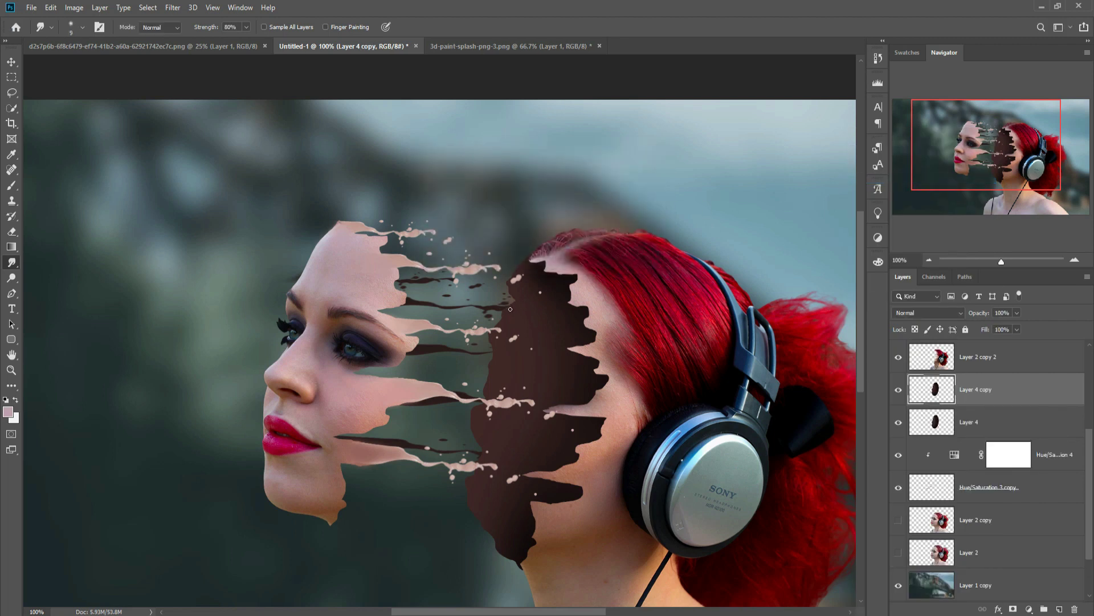
{"action": "key", "text": "bracketright"}
{"action": "left_click_drag", "start_coordinate": [495, 336], "coordinate": [448, 337]}
{"action": "left_click_drag", "start_coordinate": [473, 415], "coordinate": [423, 419]}
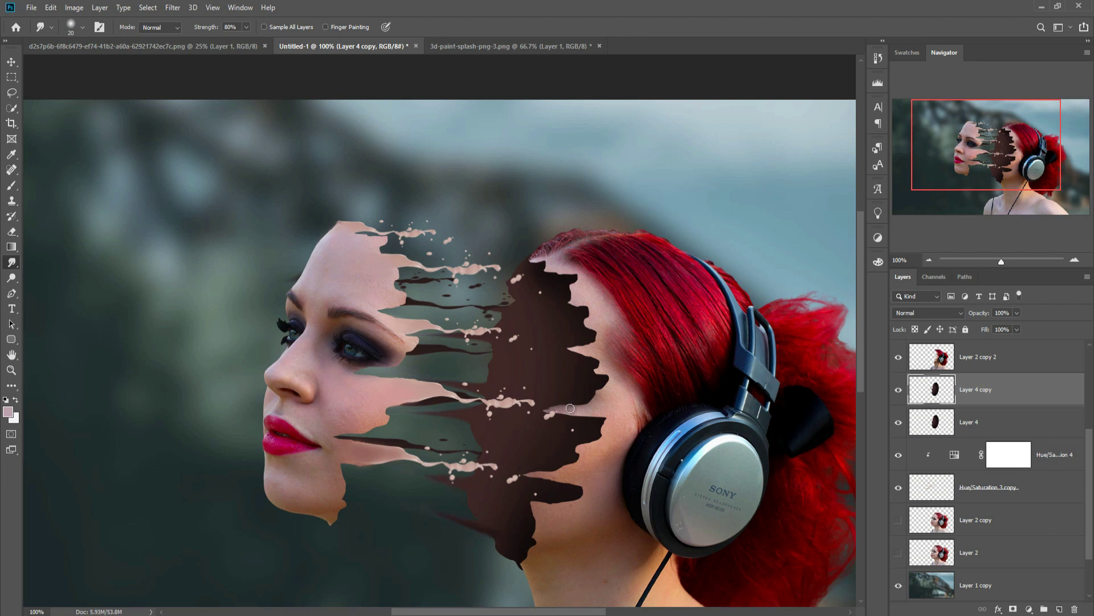
Duplicate the Layer 2 copy 2 layer holding the back of the head.
{"action": "left_click", "coordinate": [983, 358]}
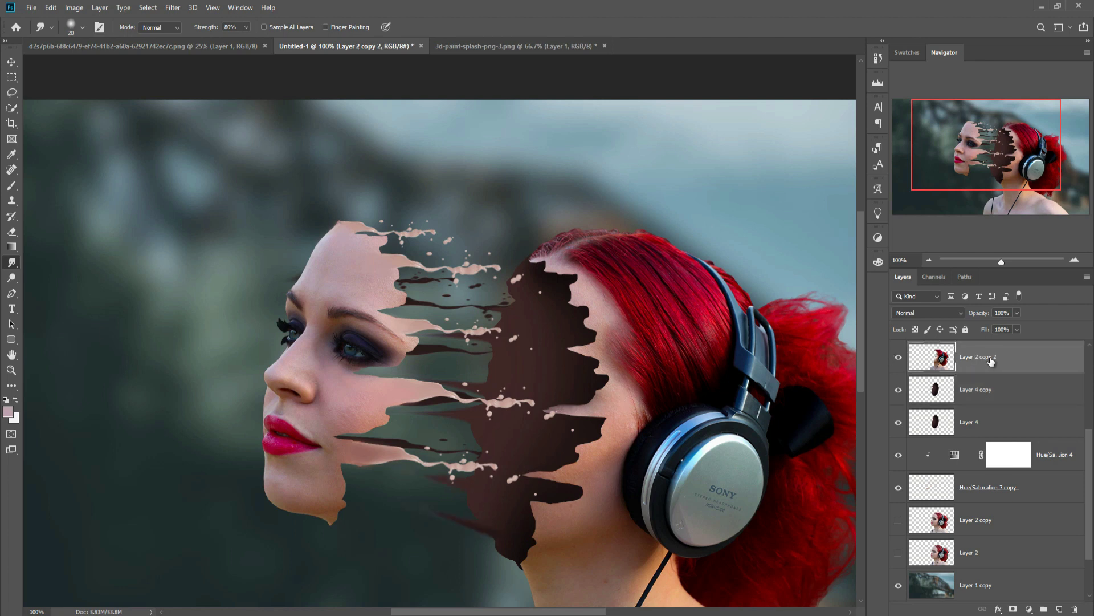
{"action": "right_click", "coordinate": [990, 356]}
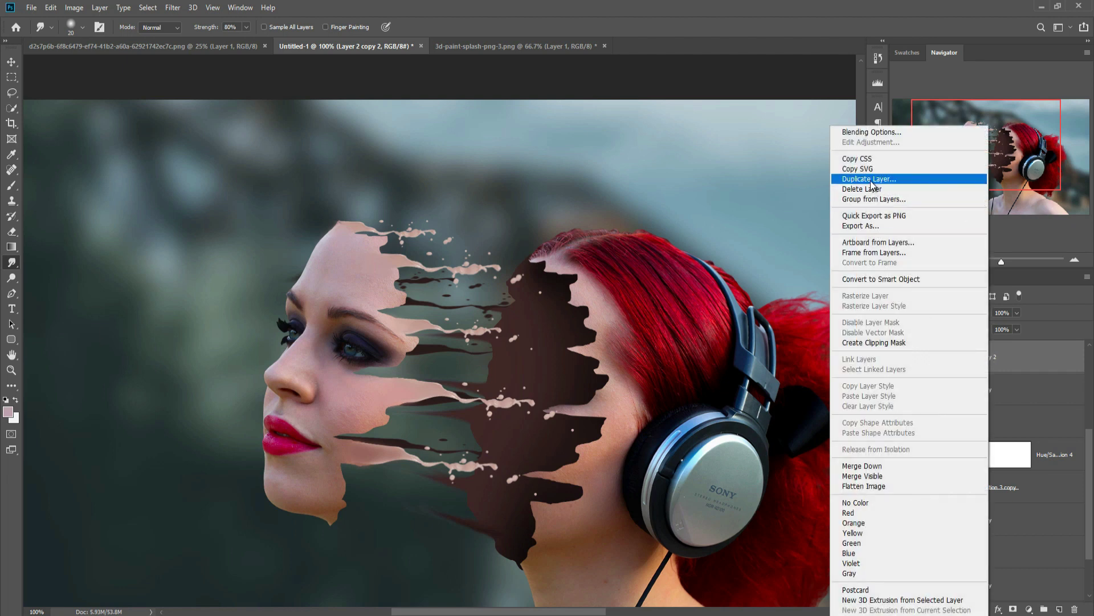
{"action": "left_click", "coordinate": [870, 179]}
{"action": "left_click", "coordinate": [640, 176]}
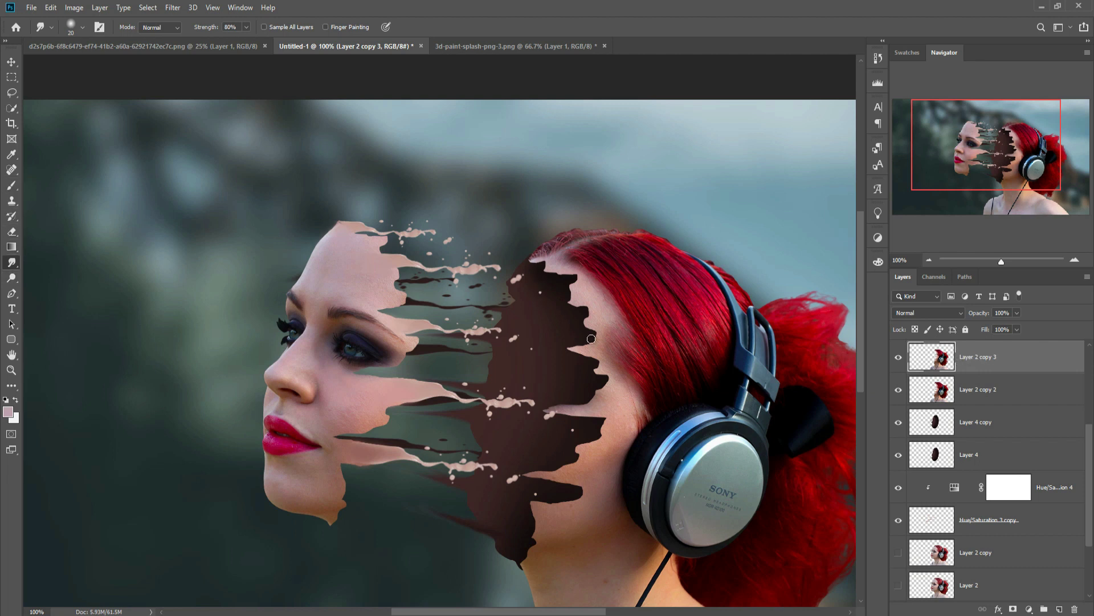
Smudge the skin edge of the head copy into several pointed streaks across the dark cavity.
{"action": "left_click_drag", "start_coordinate": [594, 347], "coordinate": [525, 349]}
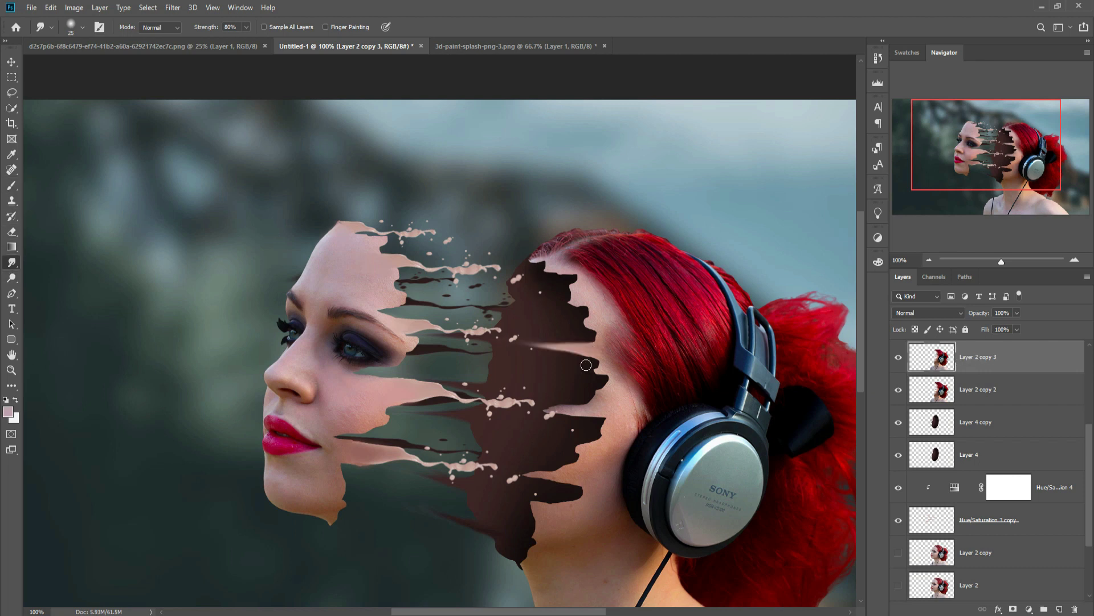
{"action": "left_click_drag", "start_coordinate": [592, 320], "coordinate": [537, 319]}
{"action": "left_click_drag", "start_coordinate": [587, 409], "coordinate": [497, 410]}
{"action": "left_click_drag", "start_coordinate": [610, 371], "coordinate": [590, 370]}
{"action": "left_click_drag", "start_coordinate": [581, 290], "coordinate": [521, 296]}
{"action": "left_click_drag", "start_coordinate": [586, 471], "coordinate": [483, 472]}
Add a Color Balance adjustment above the head copy with midtones at +37 red and +22 blue, and select its layer.
{"action": "key", "text": "v"}
{"action": "key", "text": "ctrl+minus"}
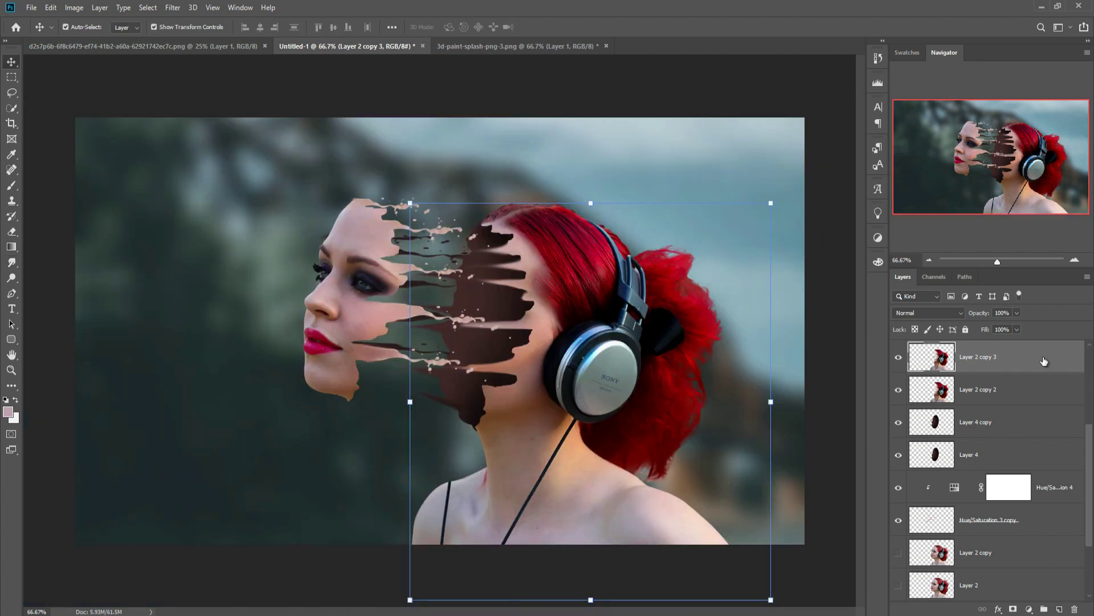
{"action": "left_click", "coordinate": [1029, 610]}
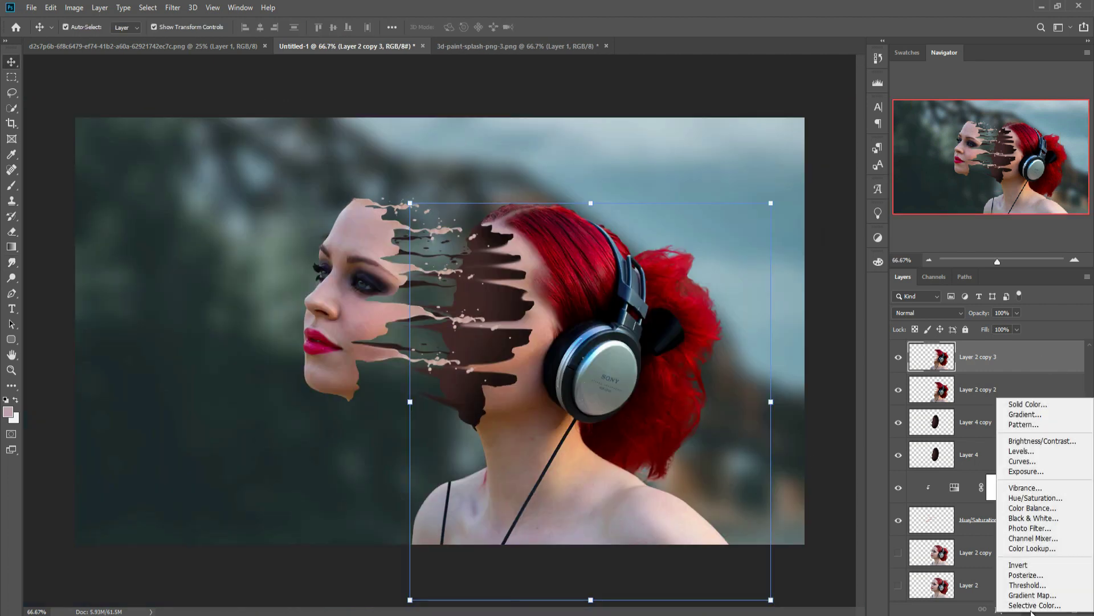
{"action": "left_click", "coordinate": [1033, 509]}
{"action": "left_click_drag", "start_coordinate": [699, 286], "coordinate": [714, 286]}
{"action": "left_click_drag", "start_coordinate": [701, 249], "coordinate": [710, 249]}
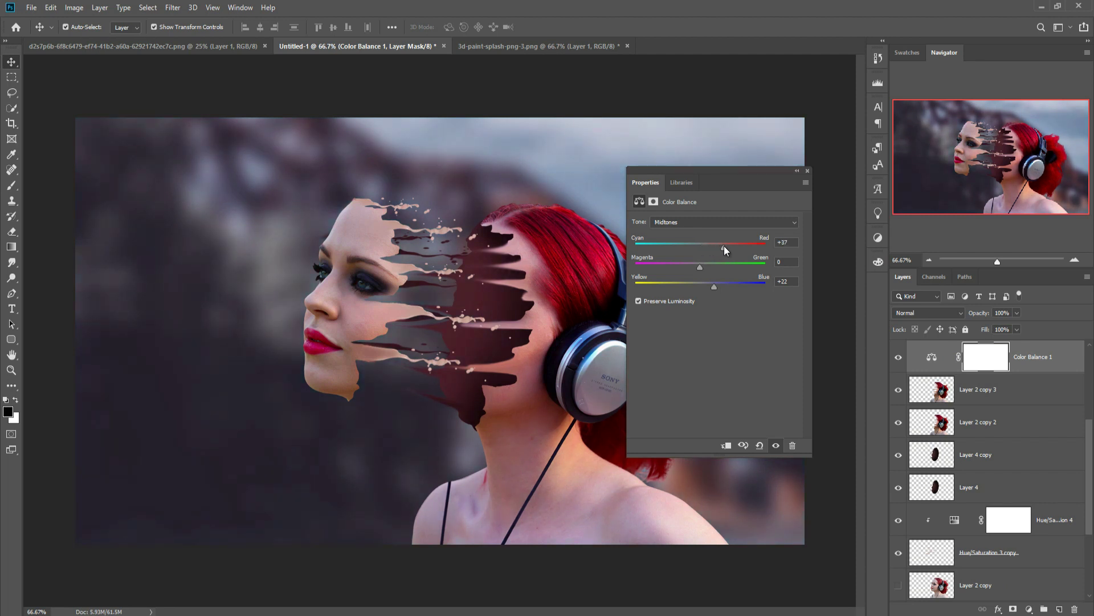
{"action": "left_click", "coordinate": [807, 170]}
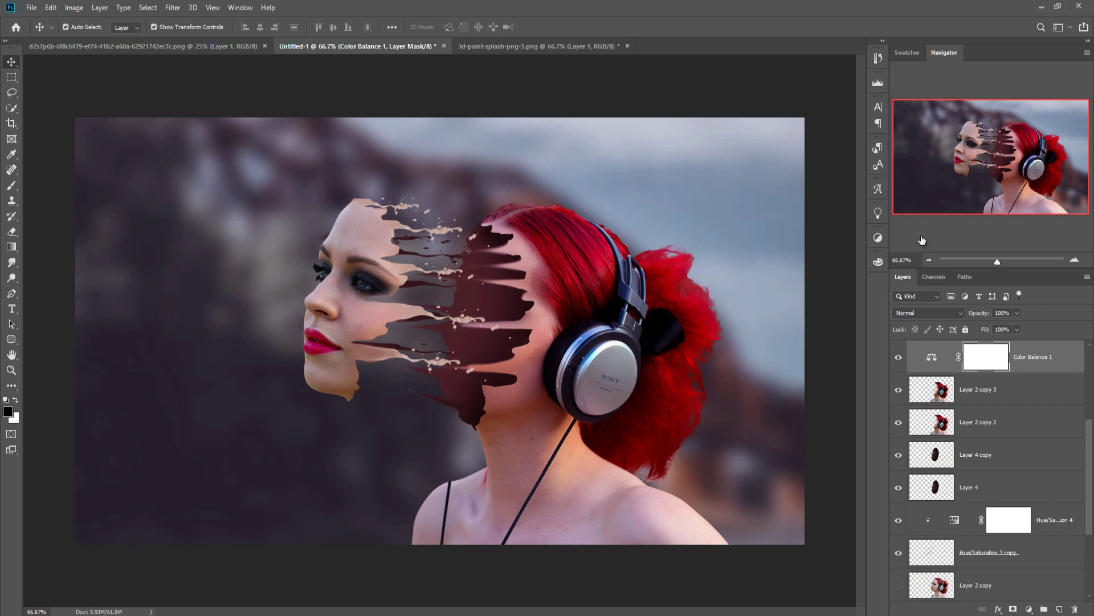
{"action": "left_click", "coordinate": [1054, 352]}
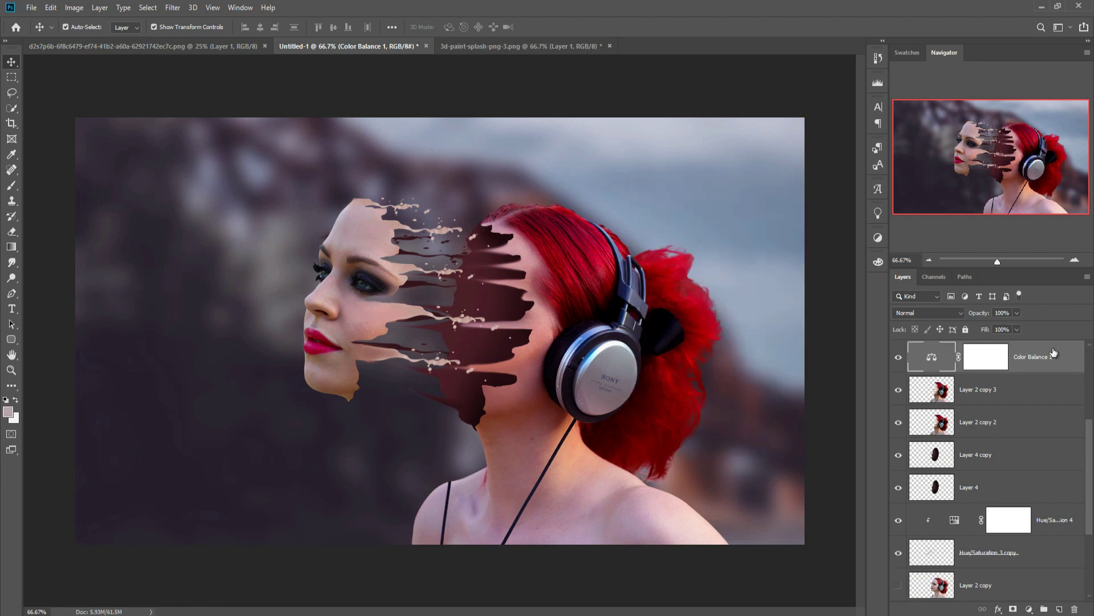